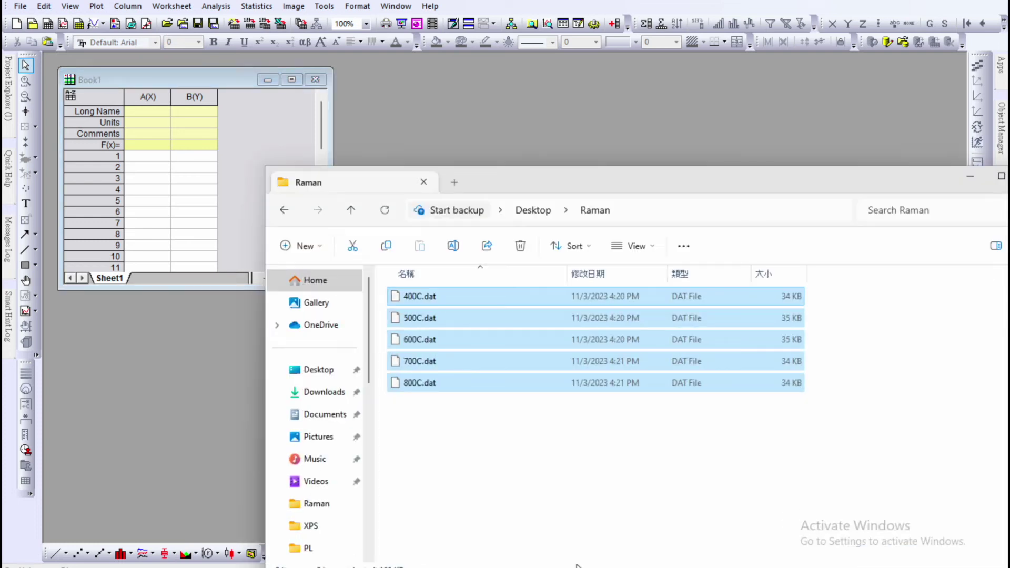
Import the five Raman .dat files (400C–800C) into Origin as separate workbooks
{"action": "left_click_drag", "start_coordinate": [453, 318], "coordinate": [164, 158]}
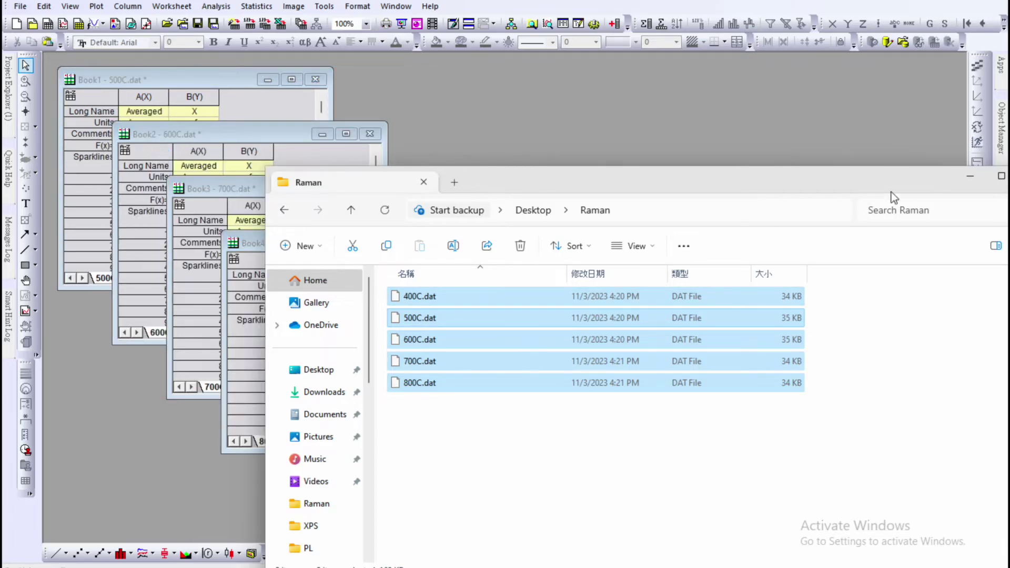
{"action": "left_click", "coordinate": [968, 178]}
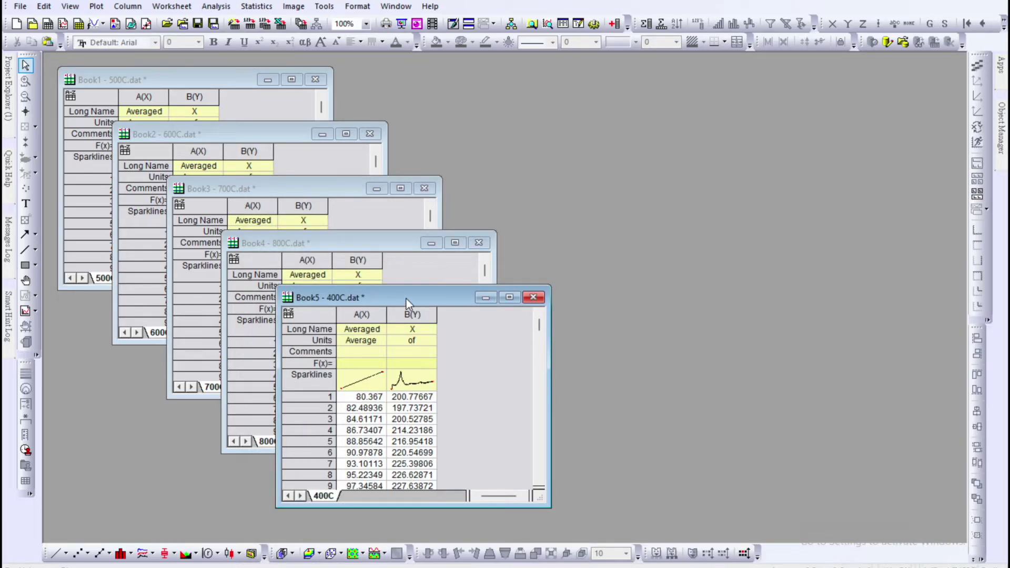
Plot the 400C workbook's B(Y) intensity column as a 2D line graph
{"action": "left_click", "coordinate": [412, 314]}
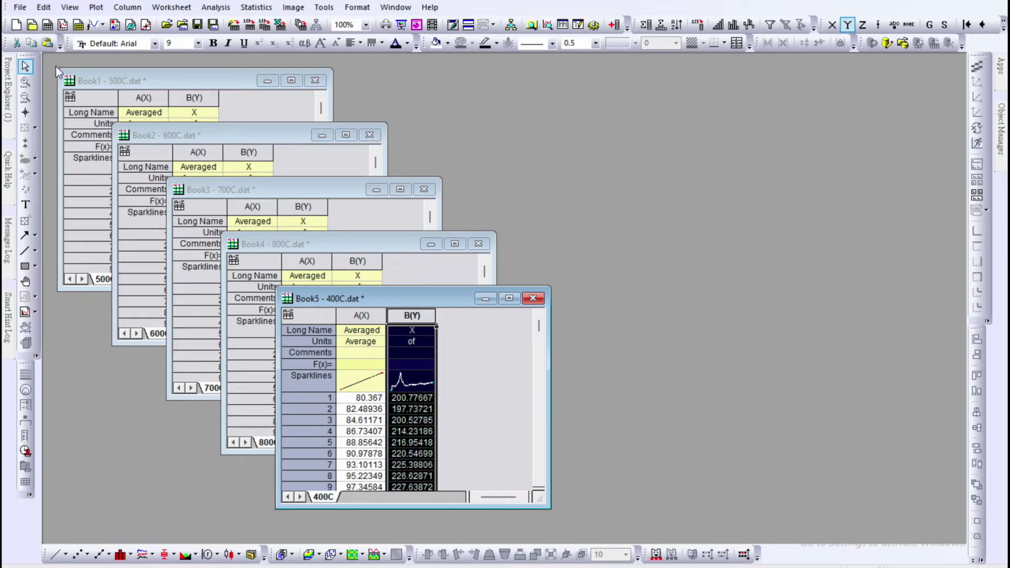
{"action": "left_click", "coordinate": [96, 7]}
{"action": "mouse_move", "coordinate": [112, 52]}
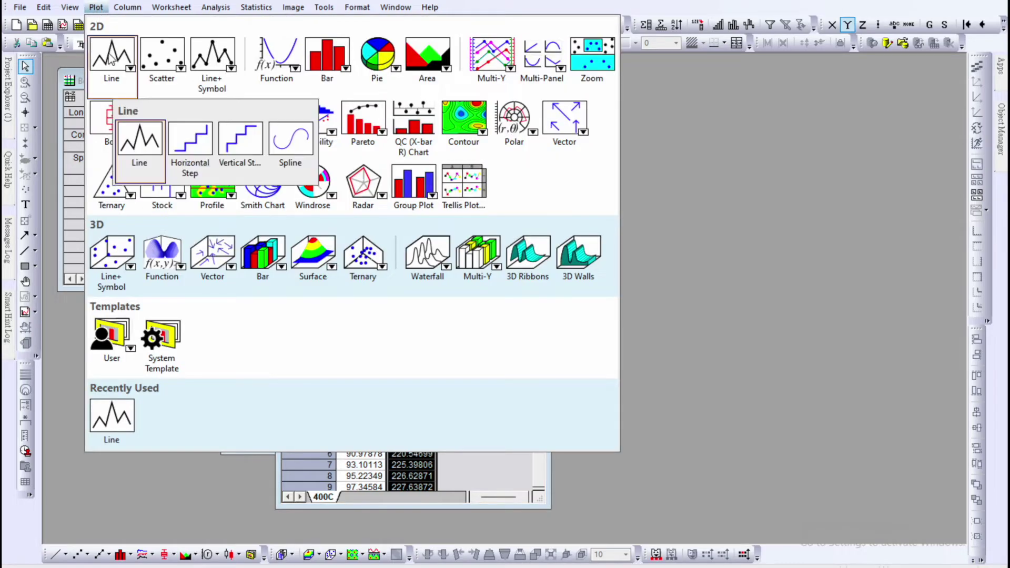
{"action": "left_click", "coordinate": [131, 127]}
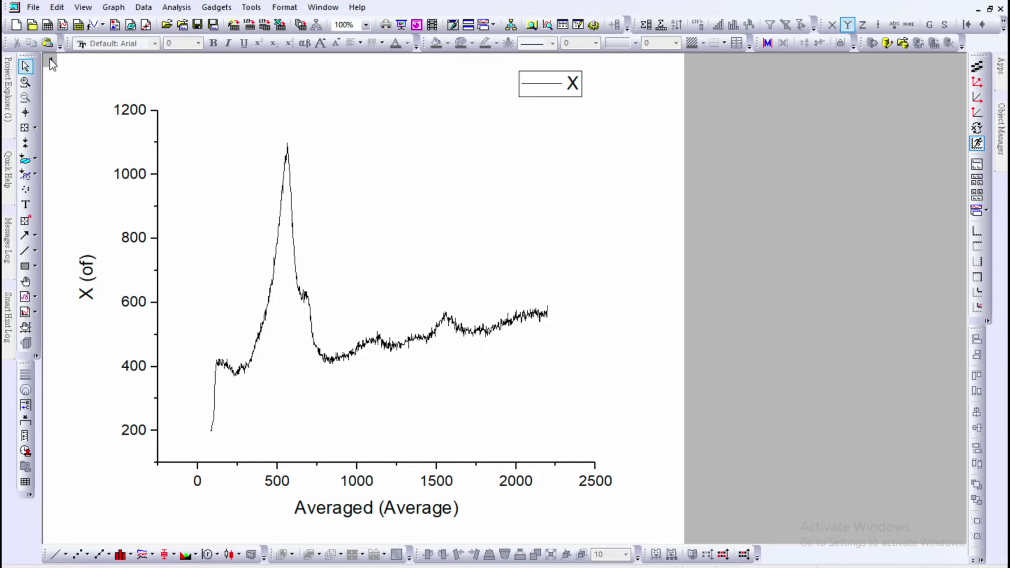
{"action": "right_click", "coordinate": [51, 59]}
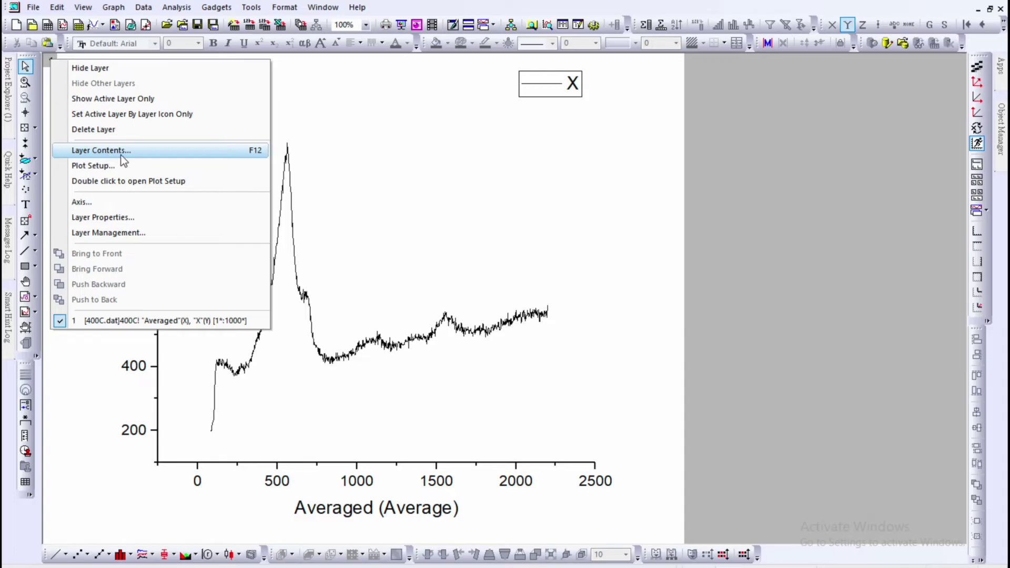
In Layer Contents, add the 500C worksheet's spectrum to Layer1 beside the 400C plot
{"action": "left_click", "coordinate": [236, 150]}
{"action": "left_click", "coordinate": [552, 263]}
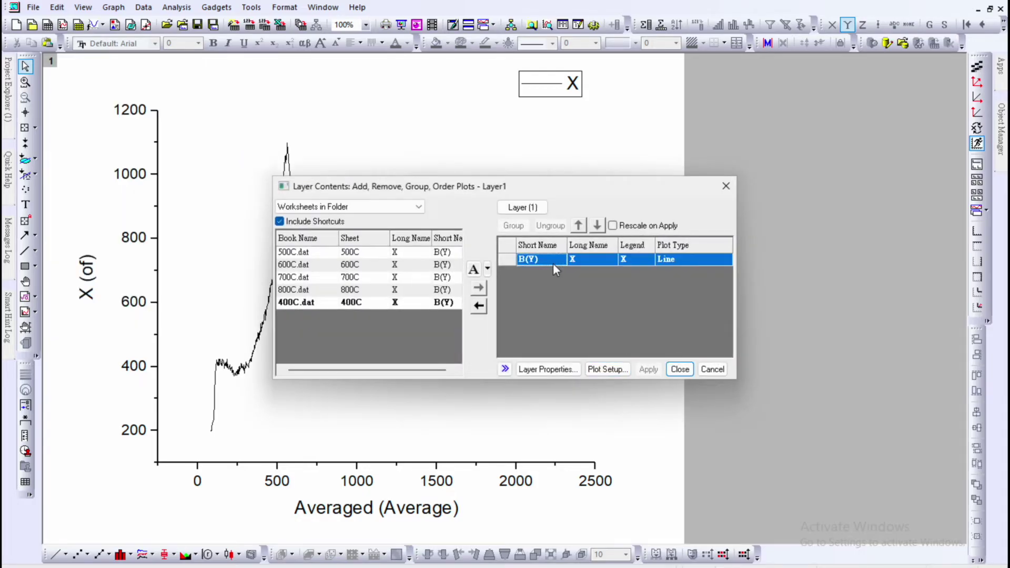
{"action": "left_click", "coordinate": [528, 207]}
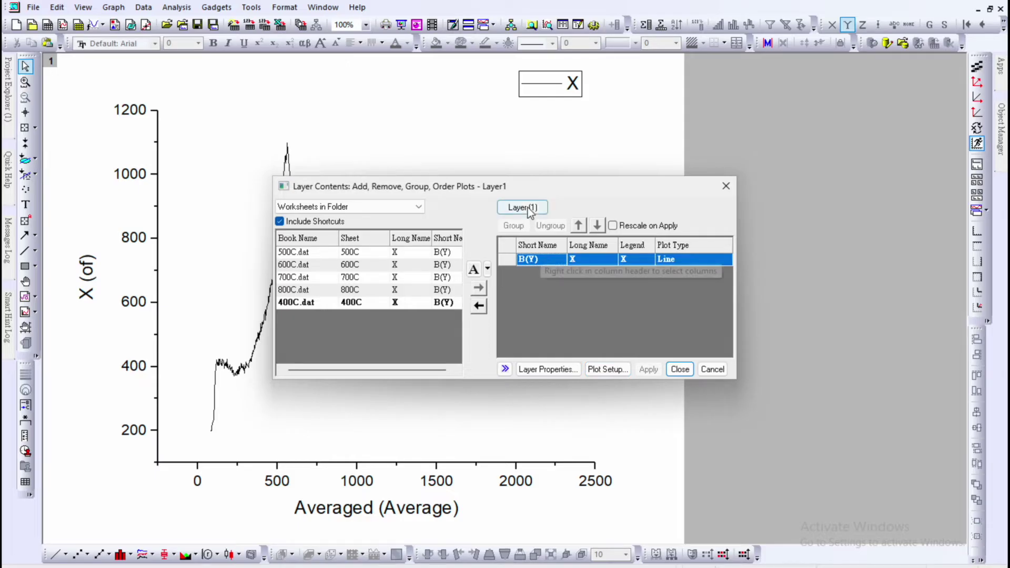
{"action": "left_click", "coordinate": [539, 258]}
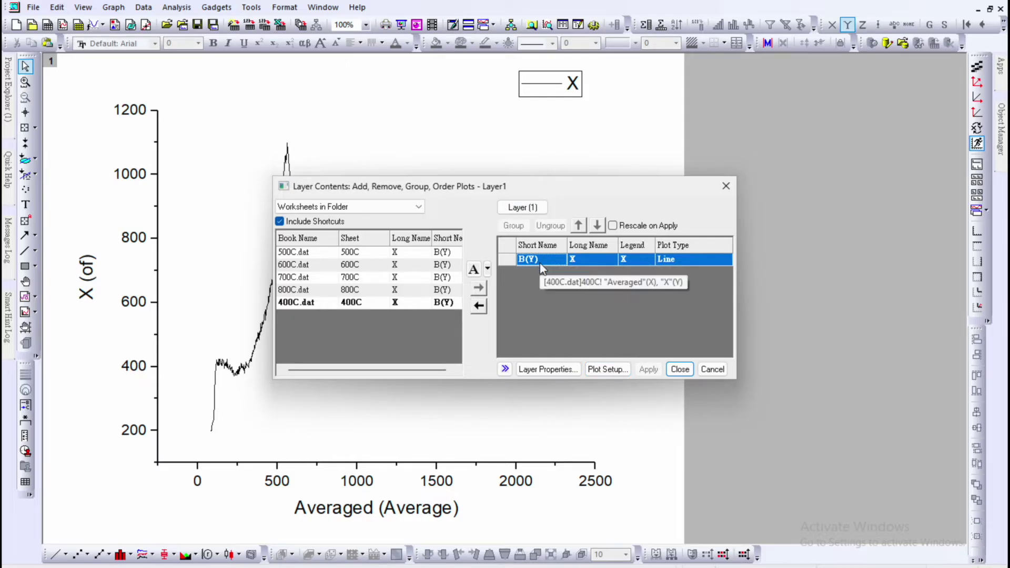
{"action": "left_click", "coordinate": [352, 303]}
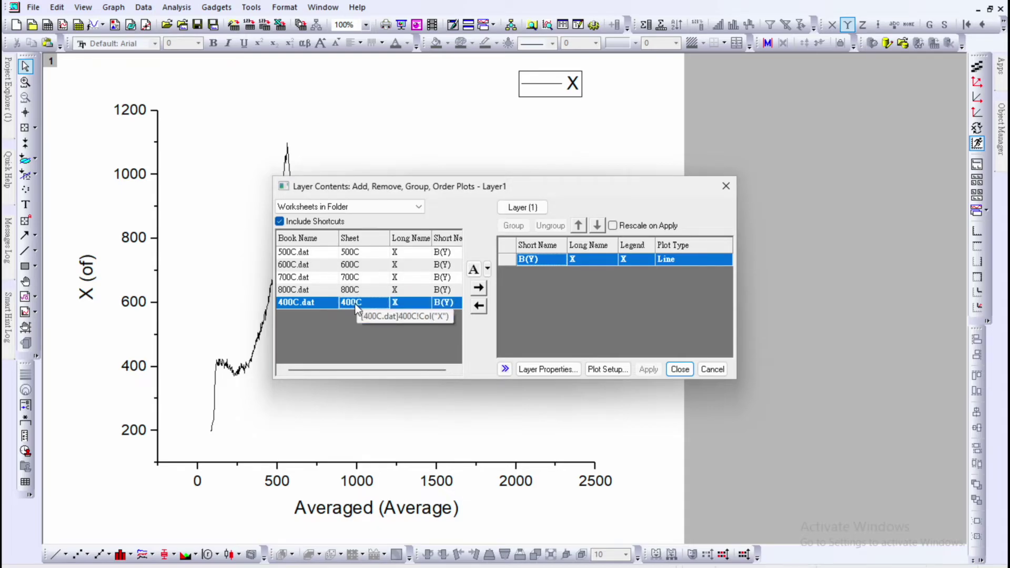
{"action": "left_click", "coordinate": [353, 254]}
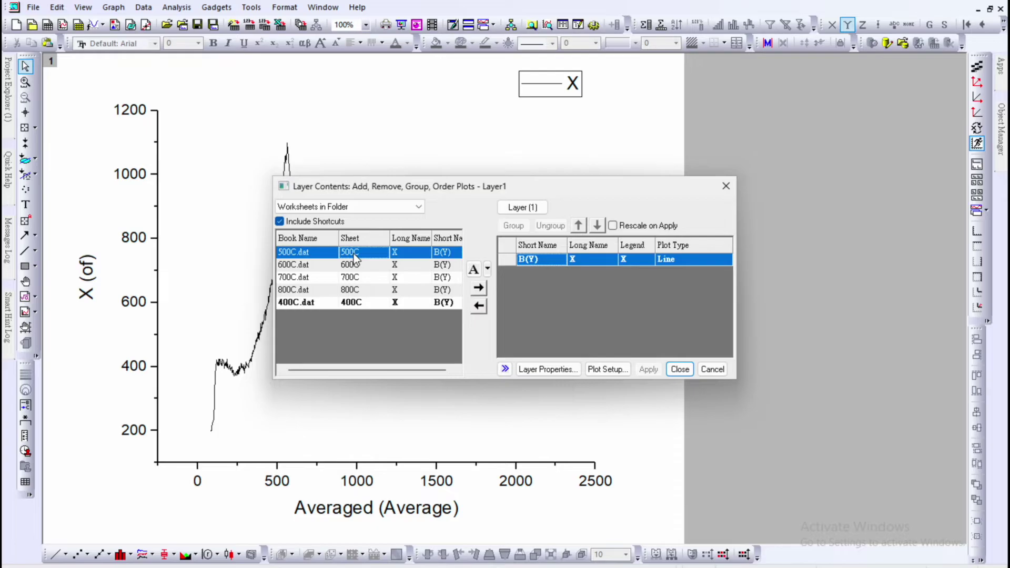
{"action": "left_click", "coordinate": [479, 287]}
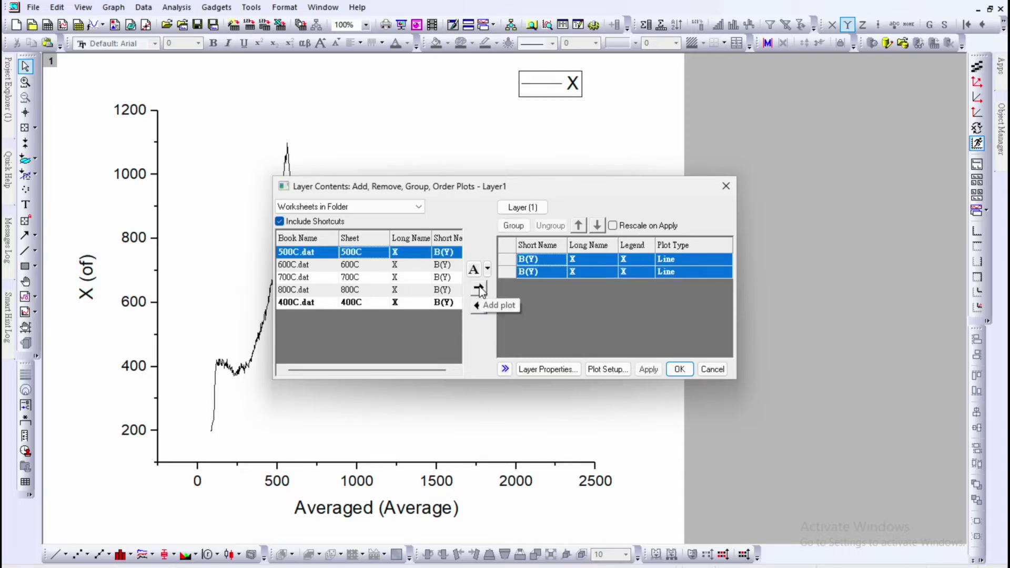
Add the 600C, 700C and 800C spectra to the graph layer
{"action": "left_click", "coordinate": [361, 265]}
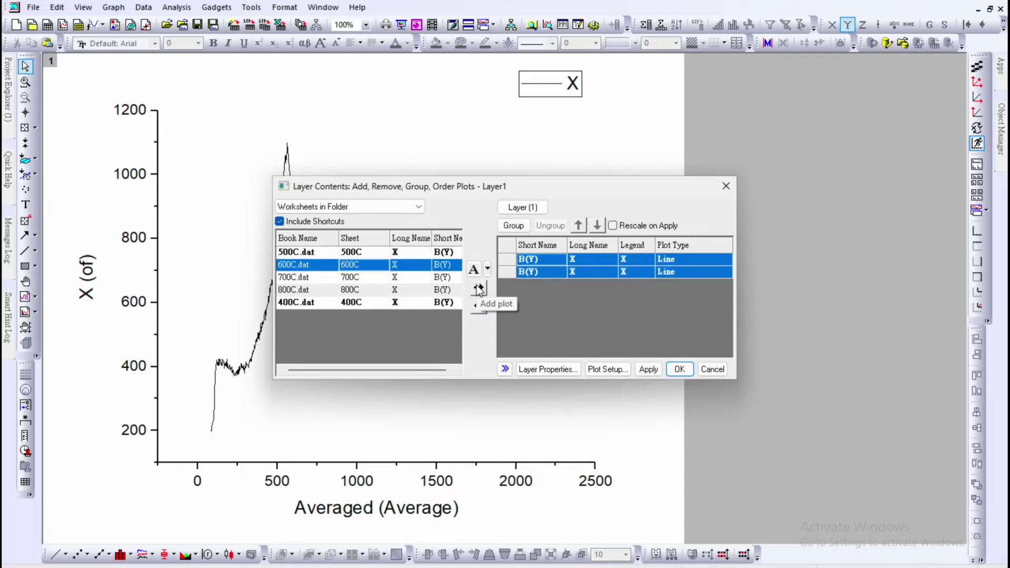
{"action": "left_click", "coordinate": [348, 277]}
{"action": "left_click", "coordinate": [479, 288]}
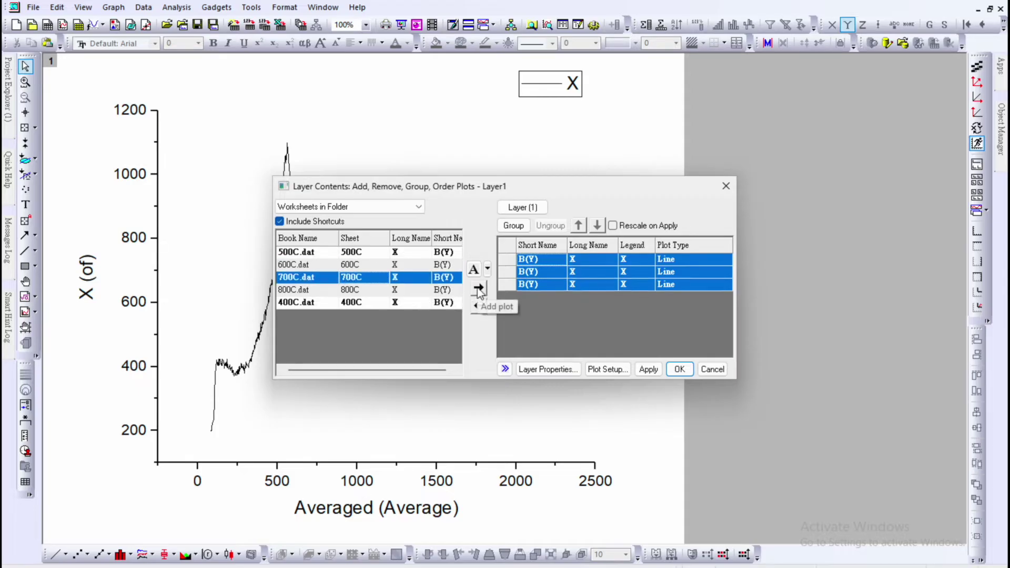
{"action": "left_click", "coordinate": [451, 291]}
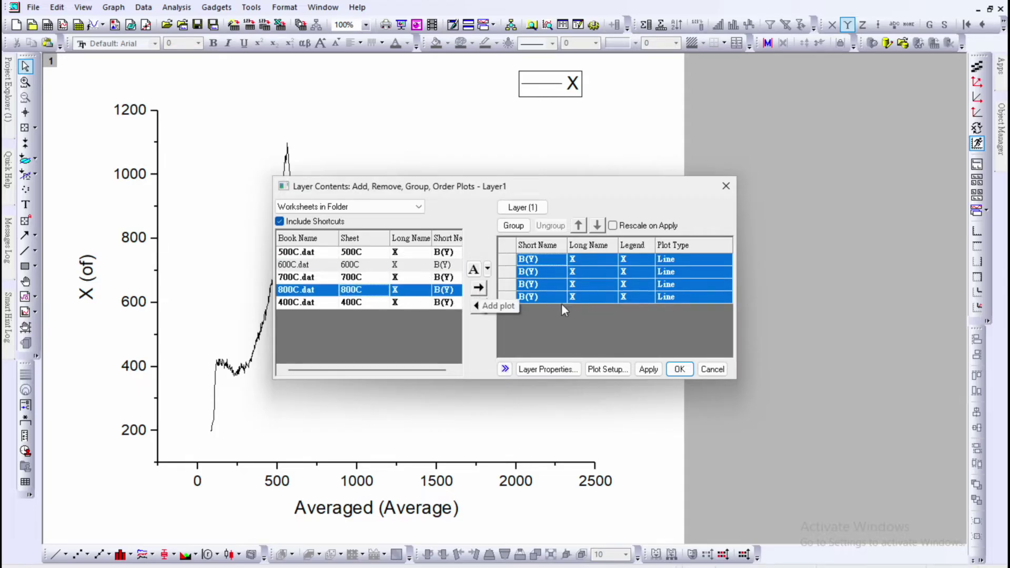
{"action": "left_click", "coordinate": [478, 288]}
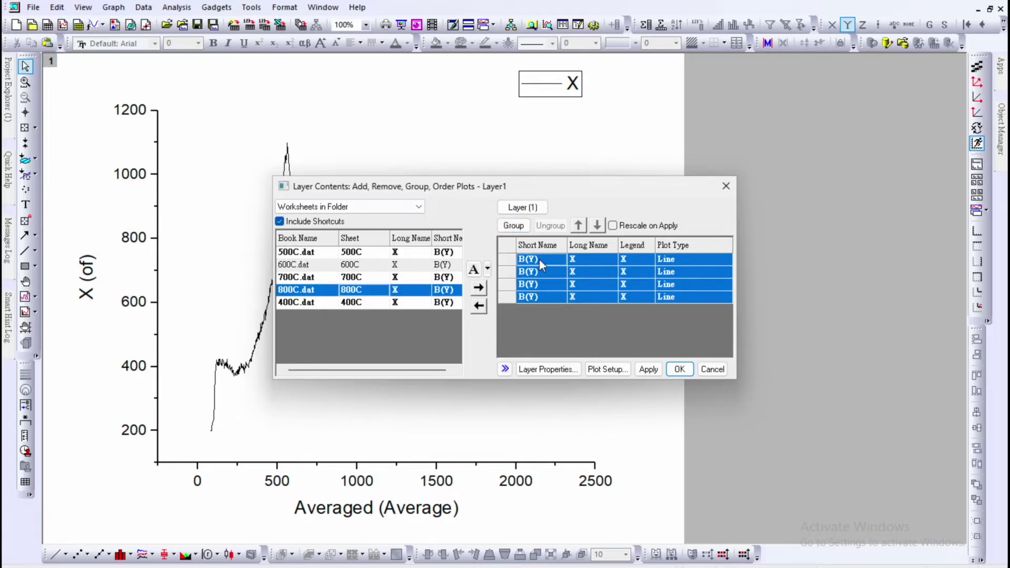
{"action": "left_click", "coordinate": [395, 268]}
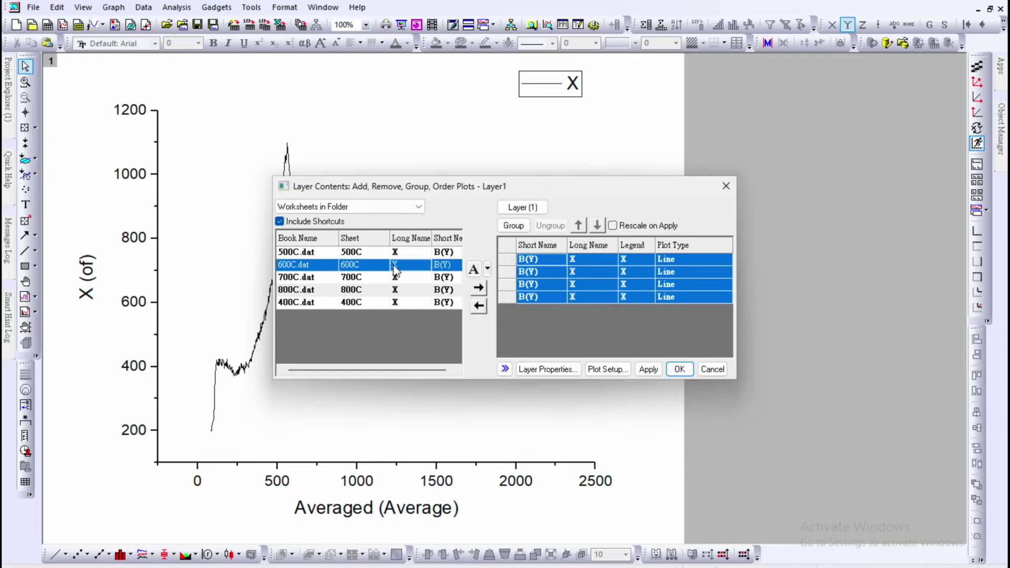
{"action": "left_click", "coordinate": [479, 288]}
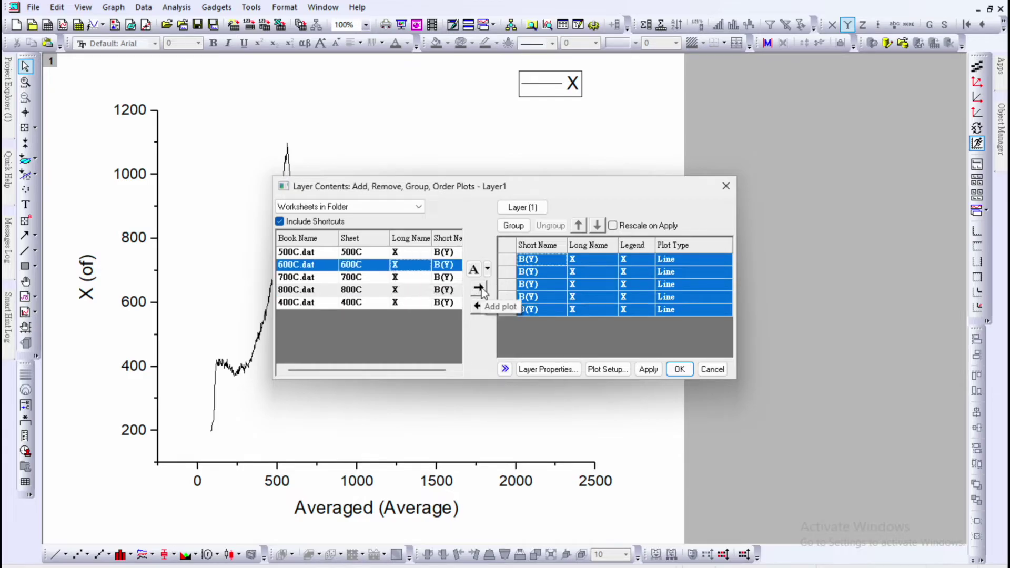
Move the 600C plot up to third place, then group all five plots
{"action": "left_click", "coordinate": [537, 311]}
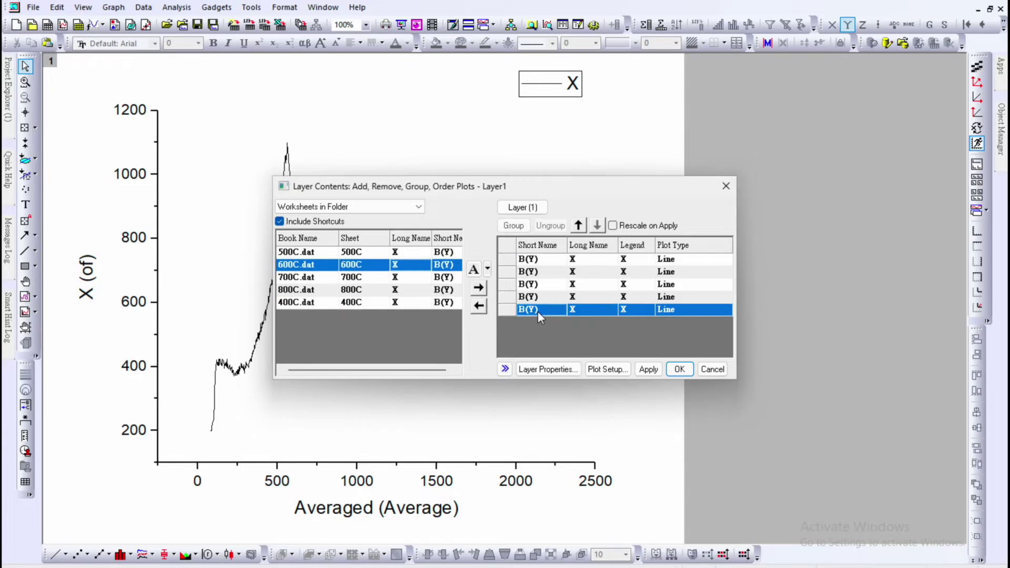
{"action": "left_click", "coordinate": [579, 226]}
{"action": "left_click", "coordinate": [578, 226]}
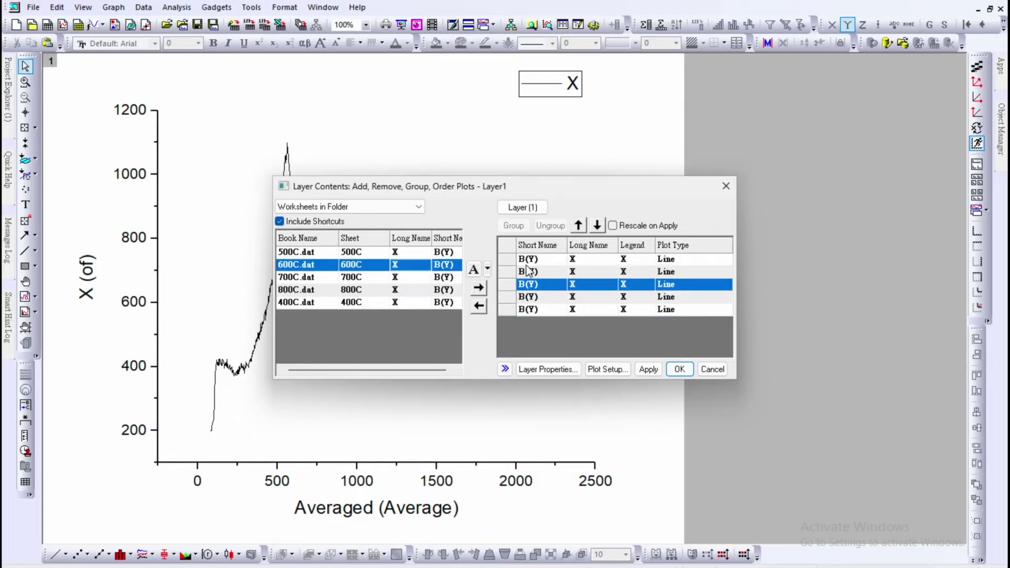
{"action": "left_click", "coordinate": [528, 309]}
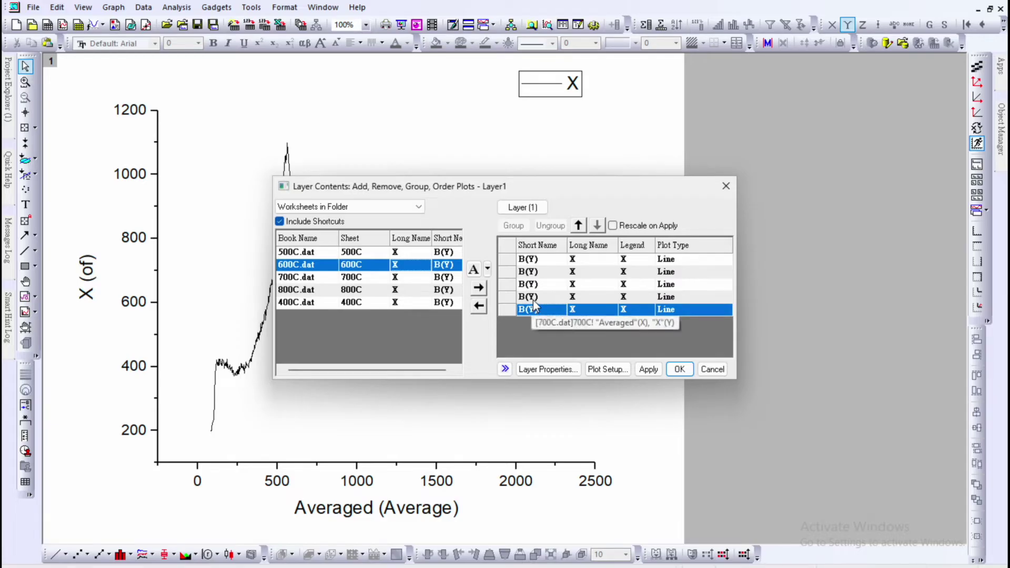
{"action": "left_click_drag", "start_coordinate": [530, 259], "coordinate": [534, 313]}
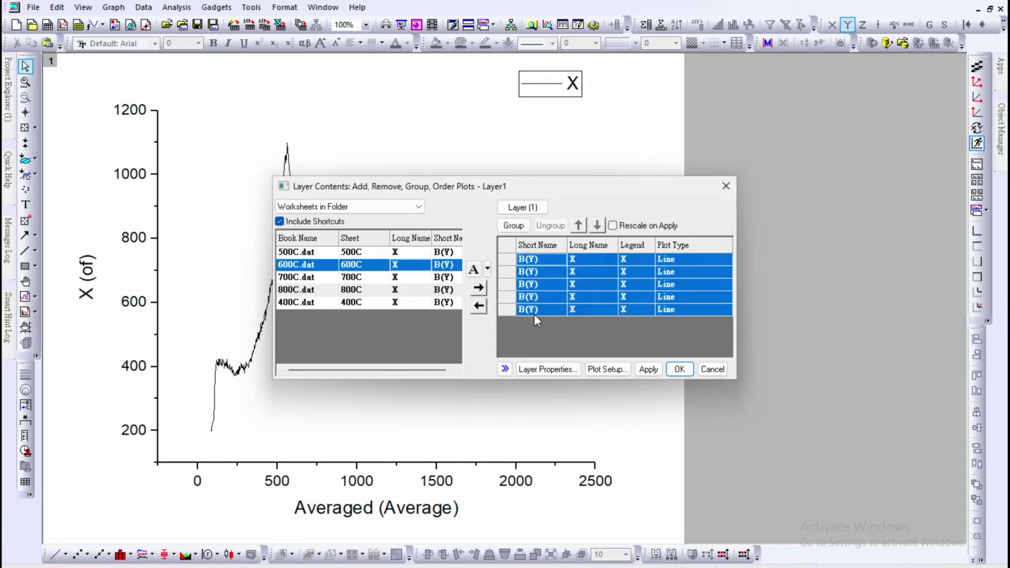
{"action": "left_click", "coordinate": [513, 226]}
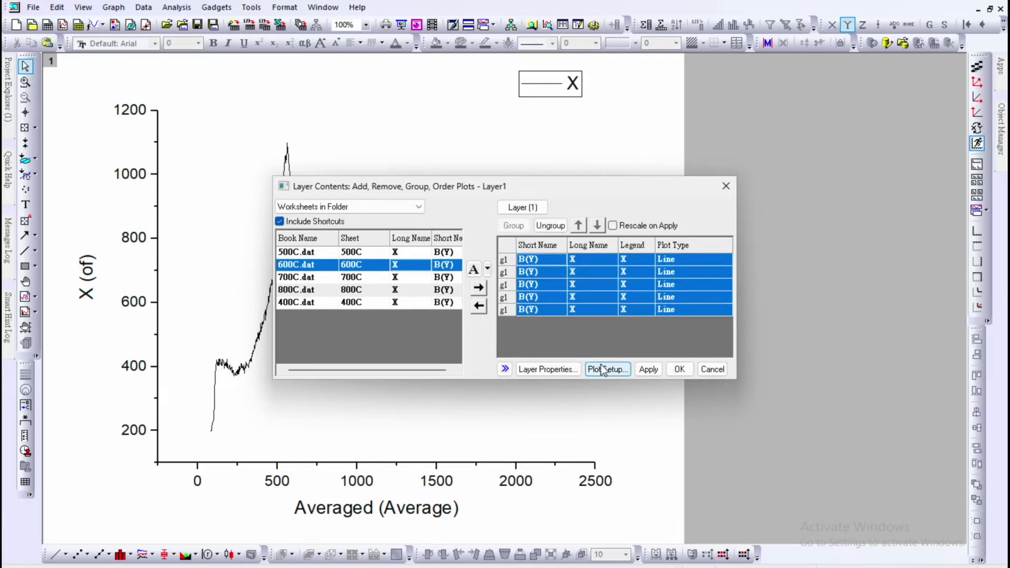
{"action": "left_click", "coordinate": [679, 368]}
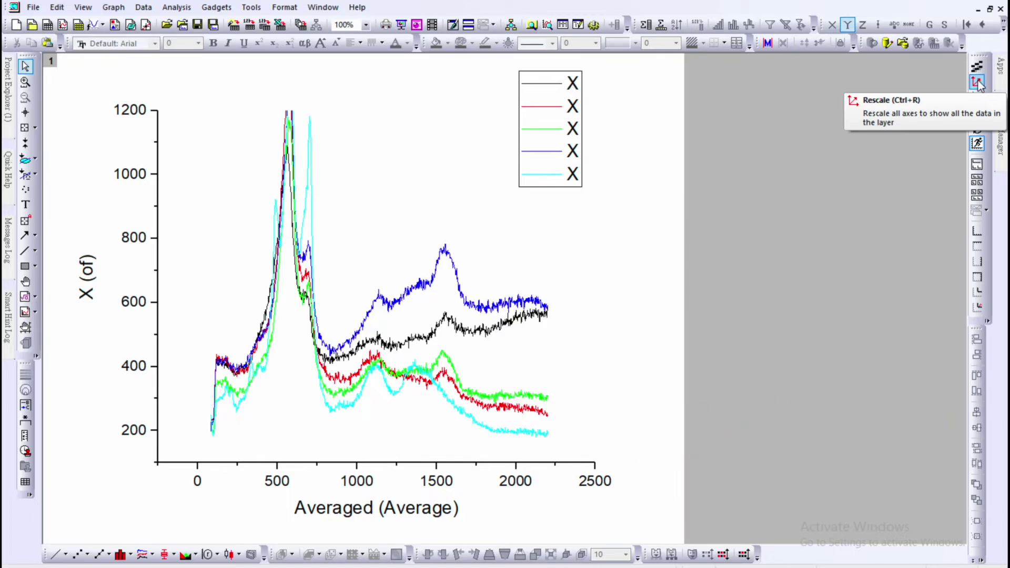
Rescale the axes, stack the five spectra by Y offsets, and drag the legend lower beside them
{"action": "left_click", "coordinate": [977, 82]}
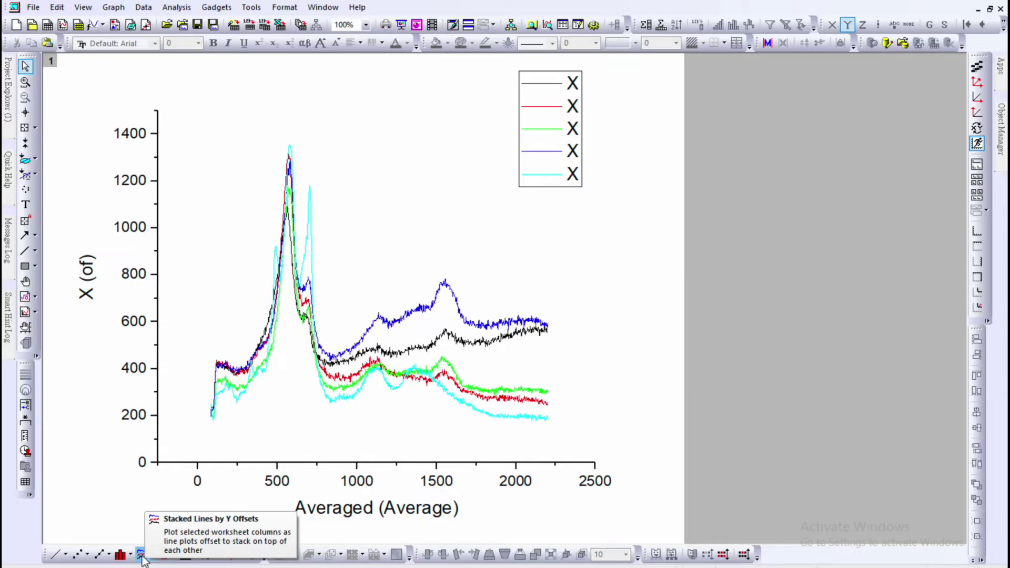
{"action": "left_click", "coordinate": [141, 554]}
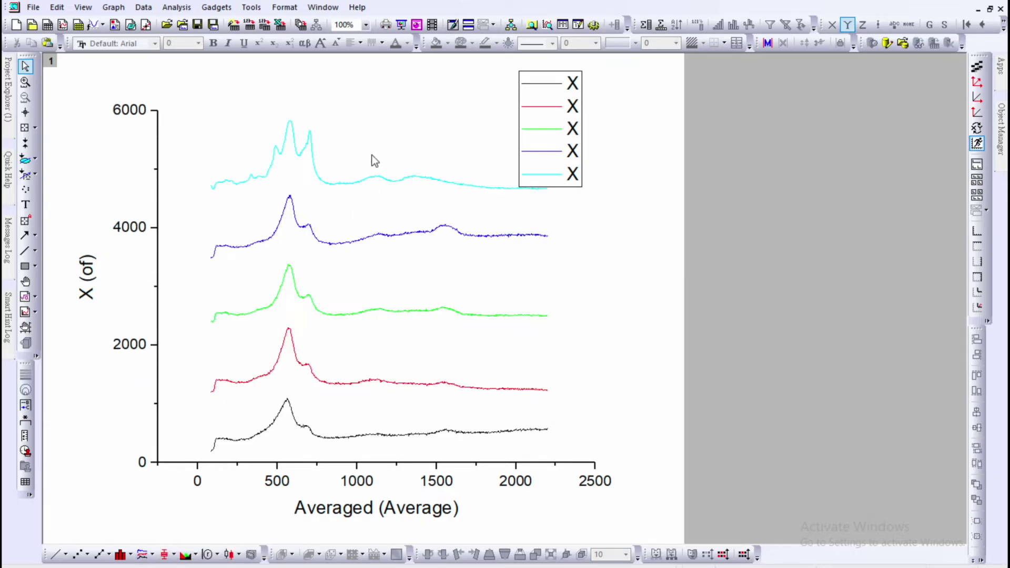
{"action": "left_click_drag", "start_coordinate": [566, 104], "coordinate": [643, 196]}
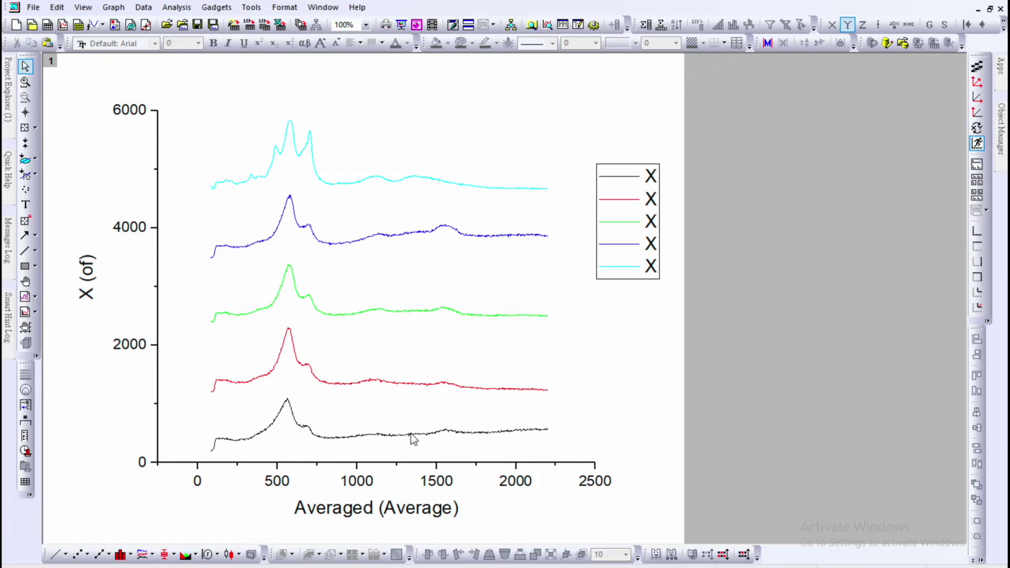
{"action": "double_click", "coordinate": [411, 434]}
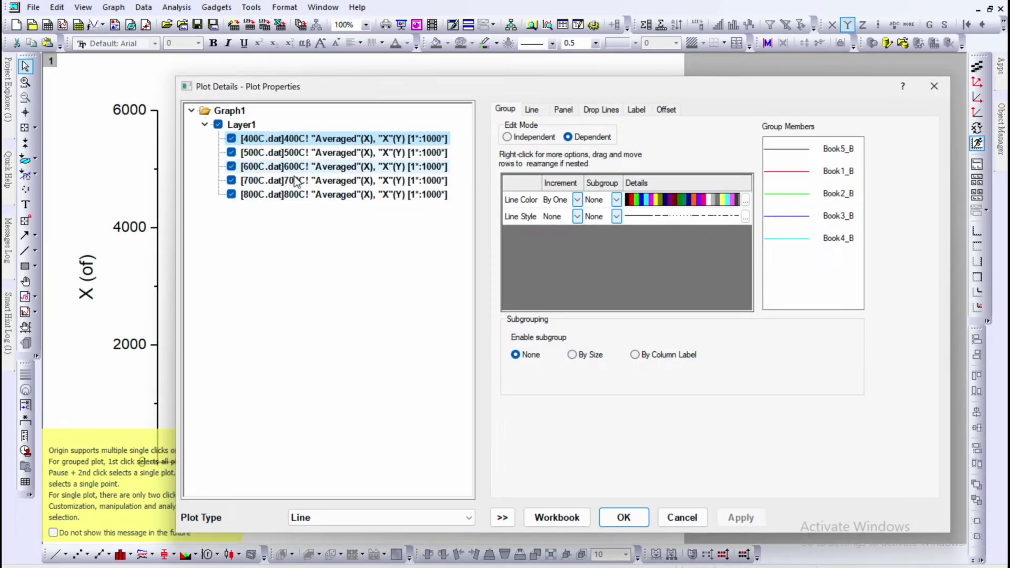
Replace the legend placeholders with the labels 500C, 600C, 700C and 800C
{"action": "key", "text": "Return"}
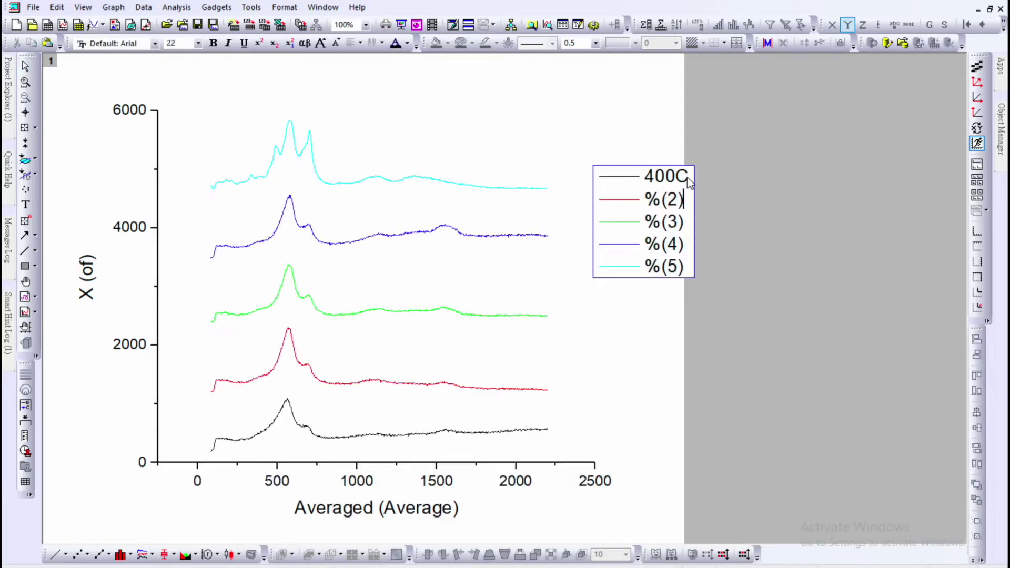
{"action": "key", "text": "BackSpace"}
{"action": "key", "text": "BackSpace"}
{"action": "key", "text": "BackSpace"}
{"action": "key", "text": "BackSpace"}
{"action": "type", "text": "500C"}
{"action": "key", "text": "Down"}
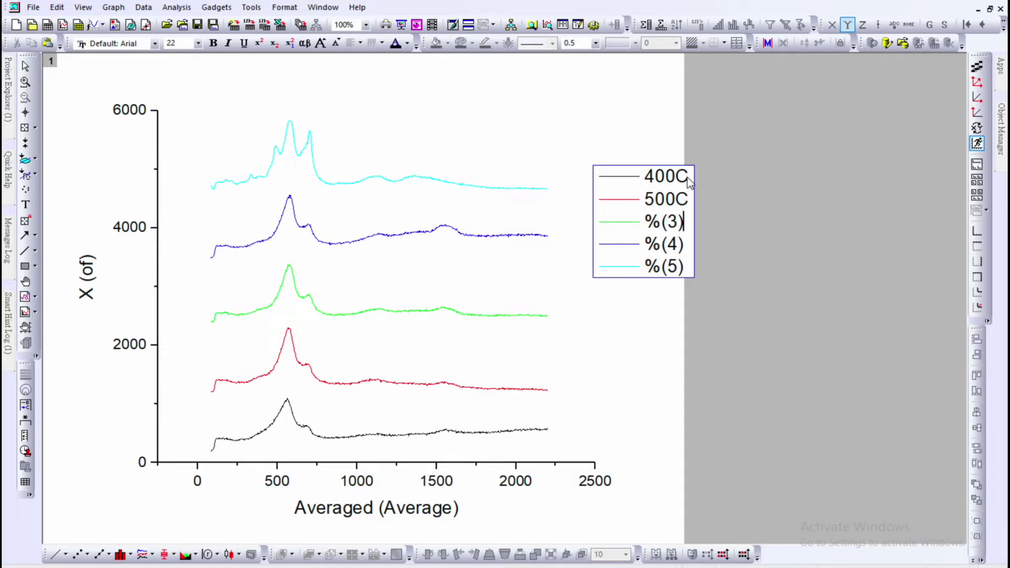
{"action": "key", "text": "BackSpace"}
{"action": "key", "text": "BackSpace"}
{"action": "key", "text": "BackSpace"}
{"action": "key", "text": "BackSpace"}
{"action": "type", "text": "600"}
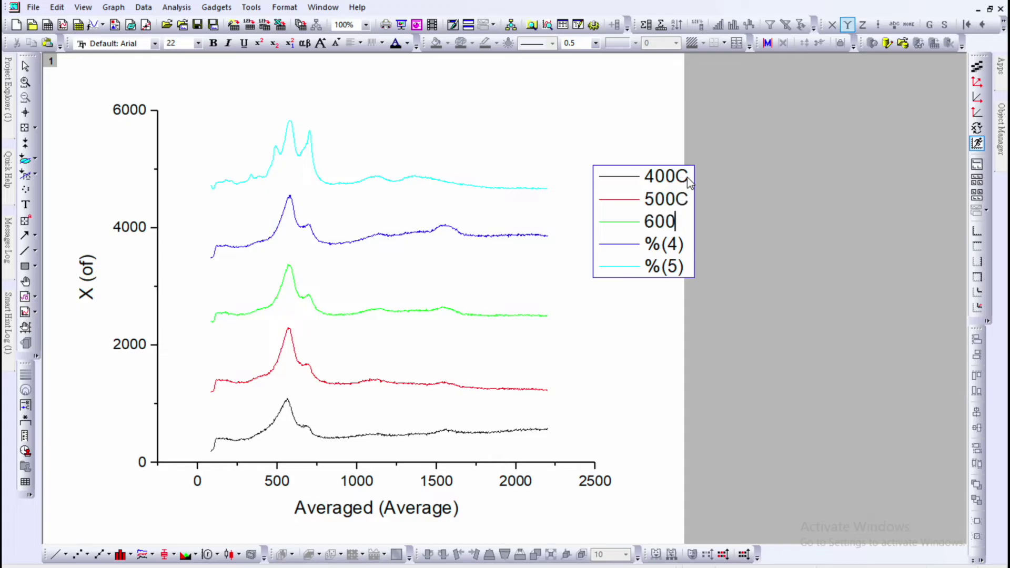
{"action": "type", "text": "C"}
{"action": "key", "text": "Down"}
{"action": "key", "text": "BackSpace"}
{"action": "key", "text": "BackSpace"}
{"action": "key", "text": "BackSpace"}
{"action": "key", "text": "BackSpace"}
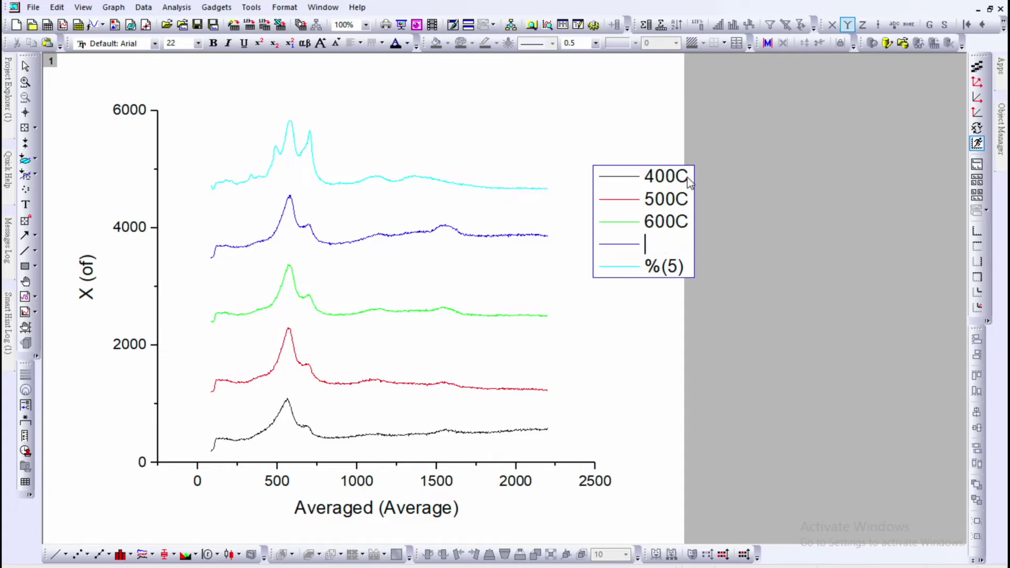
{"action": "type", "text": "700C"}
{"action": "key", "text": "BackSpace"}
{"action": "key", "text": "BackSpace"}
{"action": "key", "text": "BackSpace"}
{"action": "key", "text": "BackSpace"}
{"action": "type", "text": "80"}
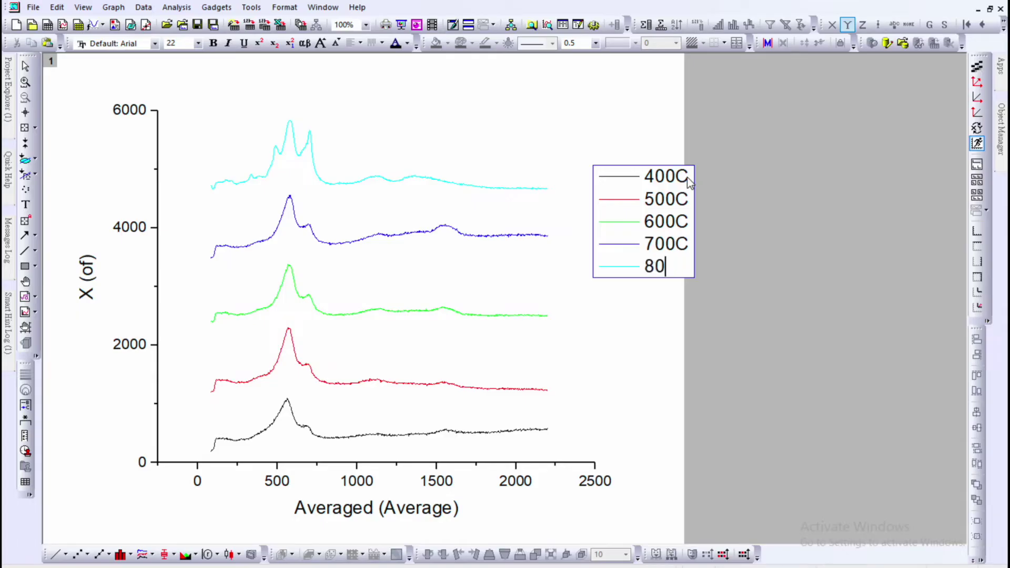
{"action": "type", "text": "0C"}
{"action": "left_click", "coordinate": [675, 176]}
Insert a degree sign into the 400C legend entry using the Symbol Map
{"action": "right_click", "coordinate": [678, 182]}
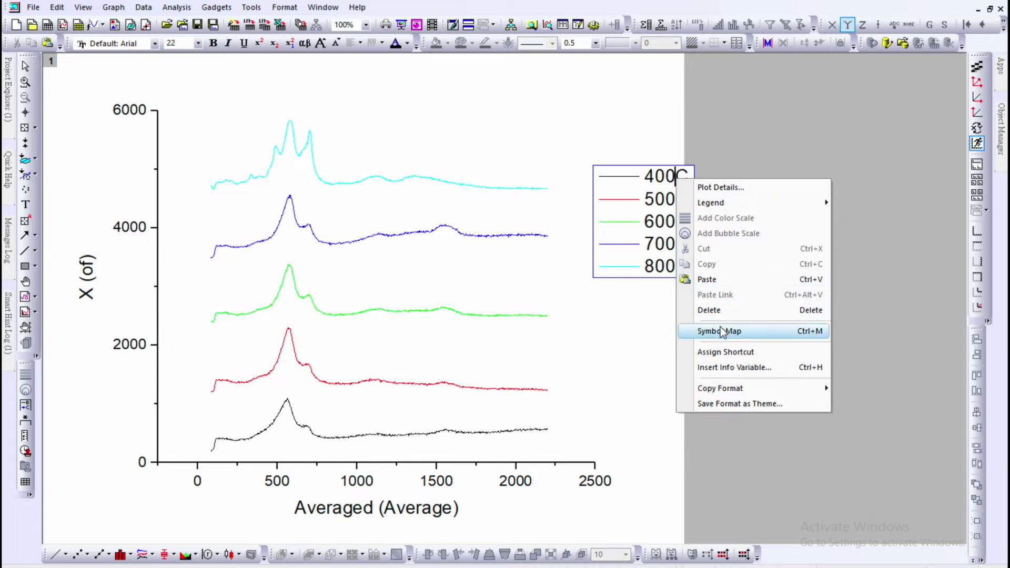
{"action": "left_click", "coordinate": [784, 336]}
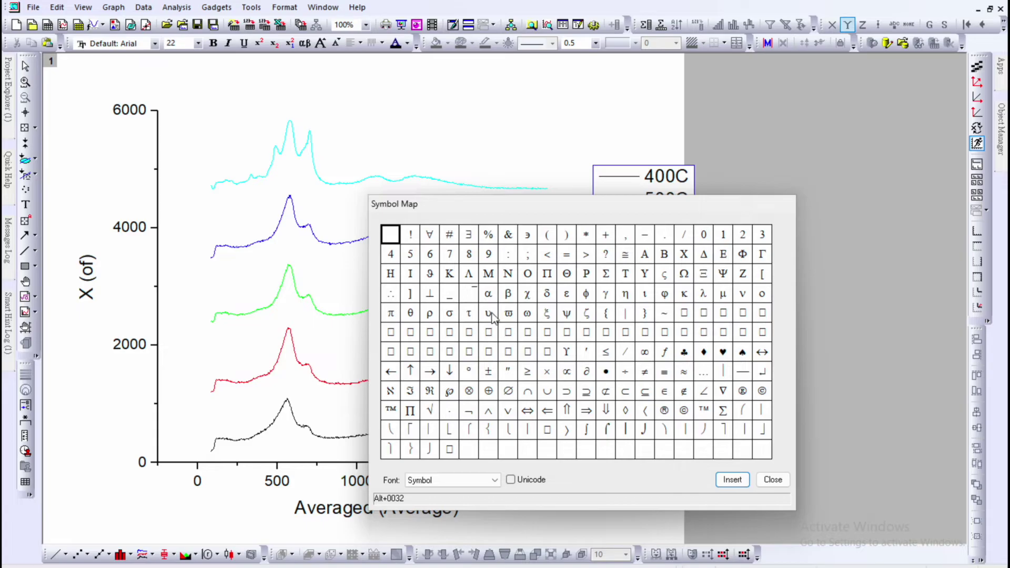
{"action": "left_click", "coordinate": [468, 372]}
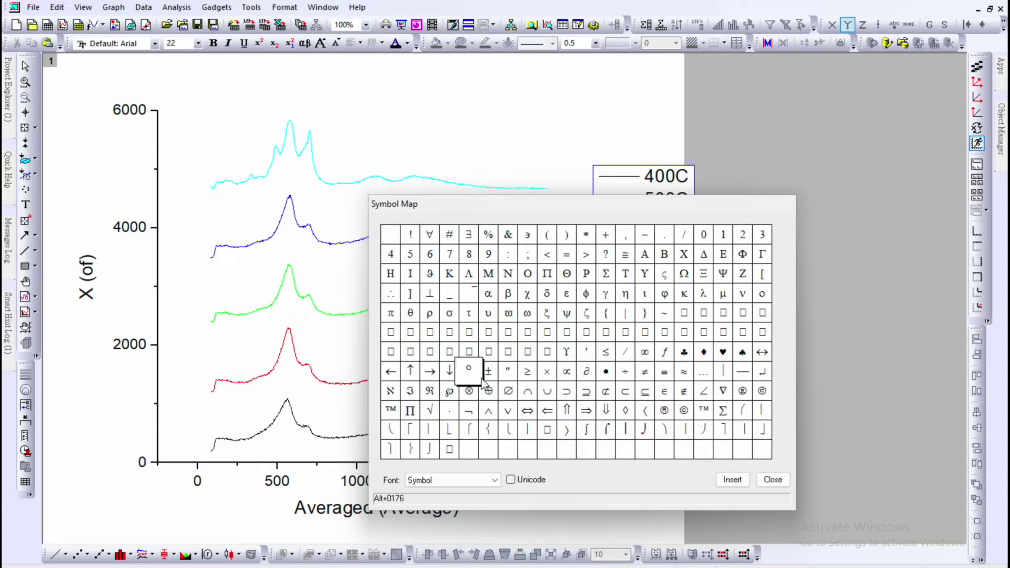
{"action": "left_click", "coordinate": [733, 481]}
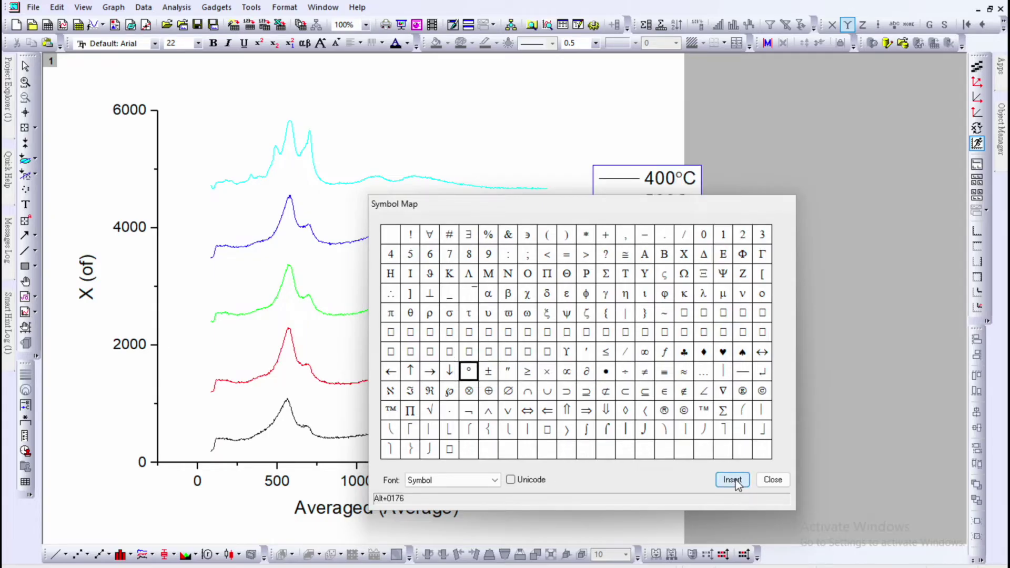
{"action": "left_click", "coordinate": [772, 479]}
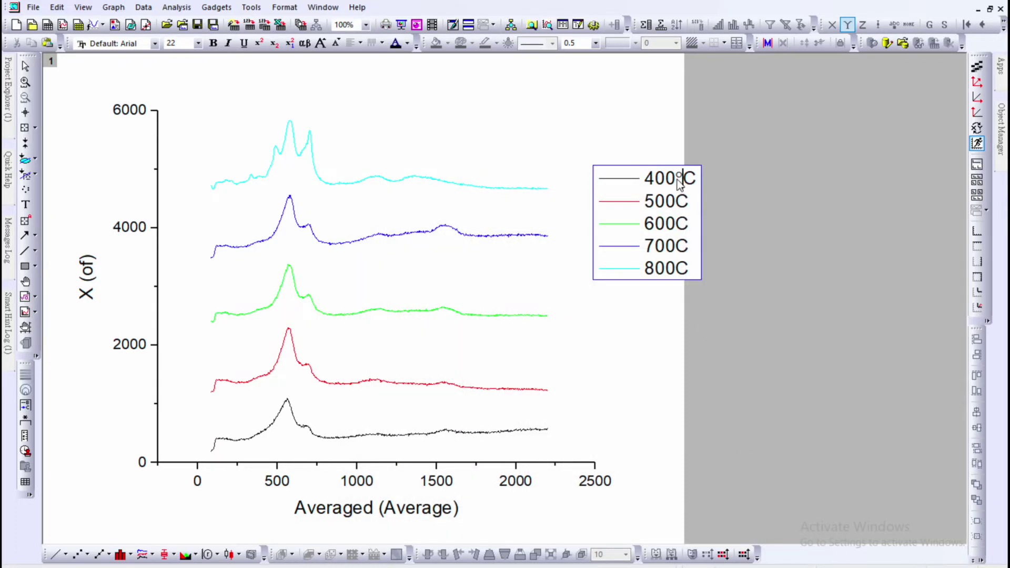
Copy the degree sign into the 500C, 600C, 700C and 800C legend entries
{"action": "left_click_drag", "start_coordinate": [677, 175], "coordinate": [681, 180]}
{"action": "key", "text": "ctrl+c"}
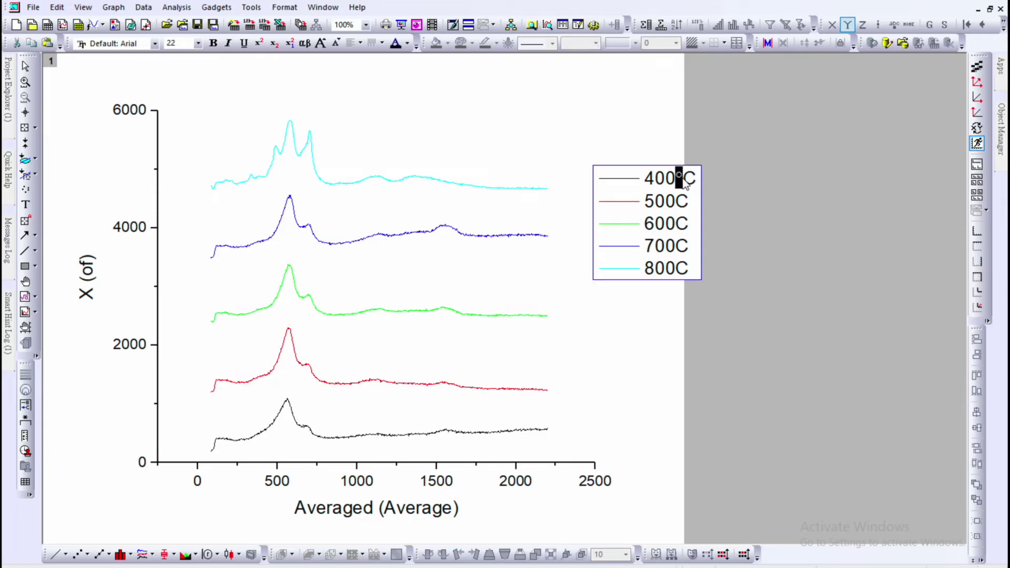
{"action": "left_click", "coordinate": [678, 202]}
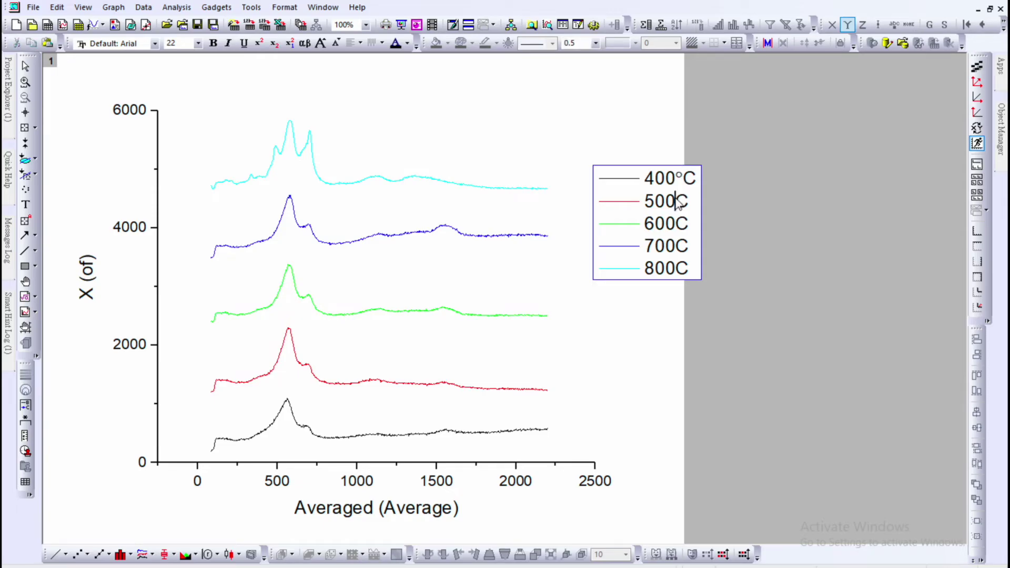
{"action": "key", "text": "ctrl+v"}
{"action": "left_click", "coordinate": [679, 227]}
{"action": "key", "text": "ctrl+v"}
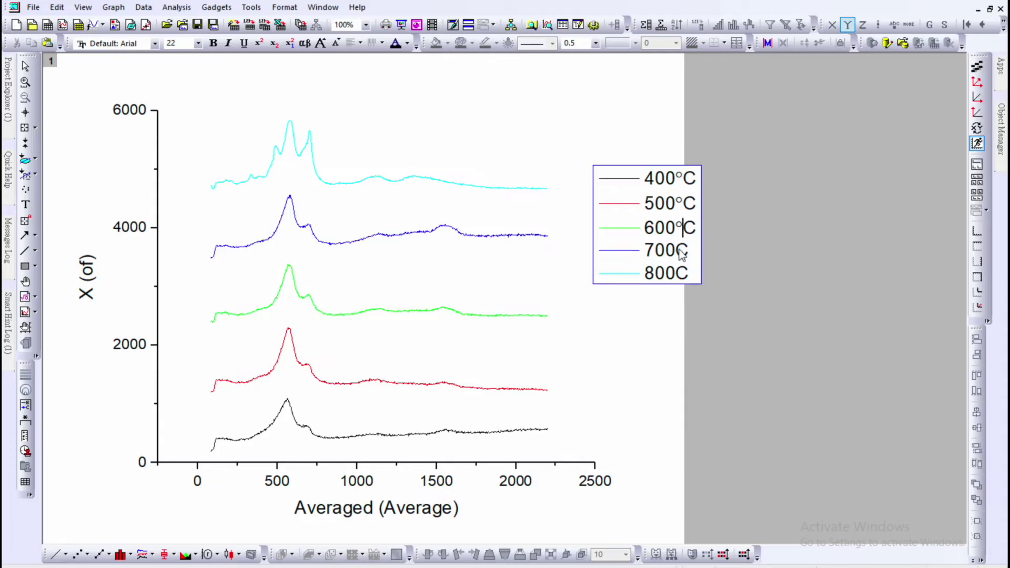
{"action": "left_click", "coordinate": [678, 250]}
{"action": "key", "text": "ctrl+v"}
{"action": "left_click", "coordinate": [680, 277]}
{"action": "key", "text": "ctrl+v"}
Move the legend lower and slightly left
{"action": "left_click", "coordinate": [770, 311]}
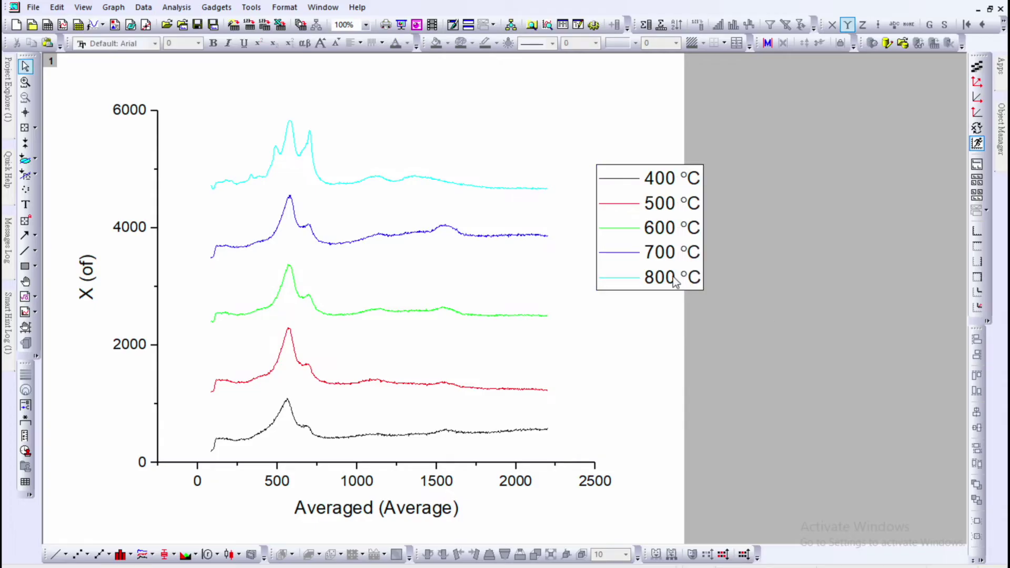
{"action": "left_click_drag", "start_coordinate": [680, 226], "coordinate": [660, 295]}
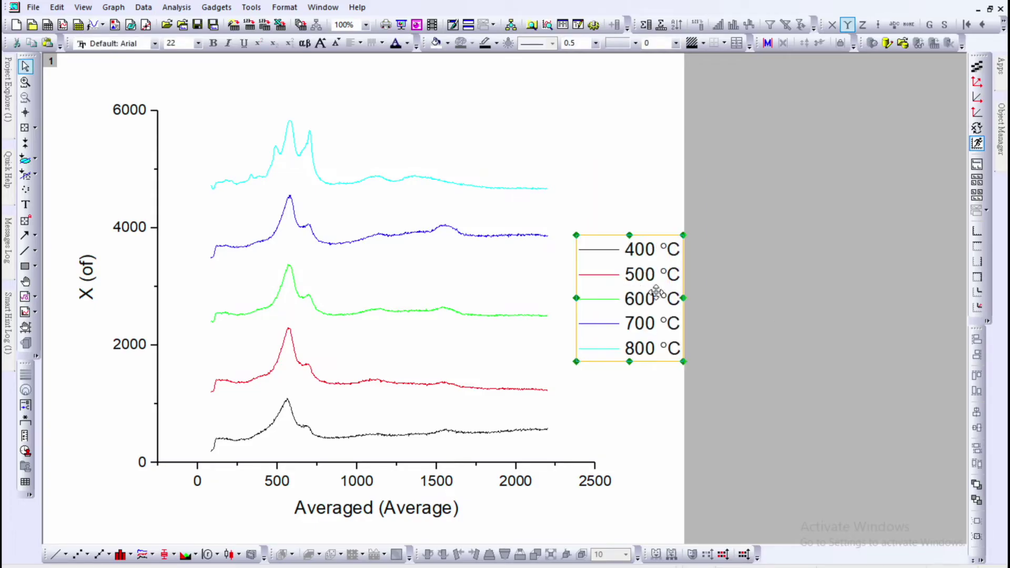
{"action": "right_click", "coordinate": [654, 262]}
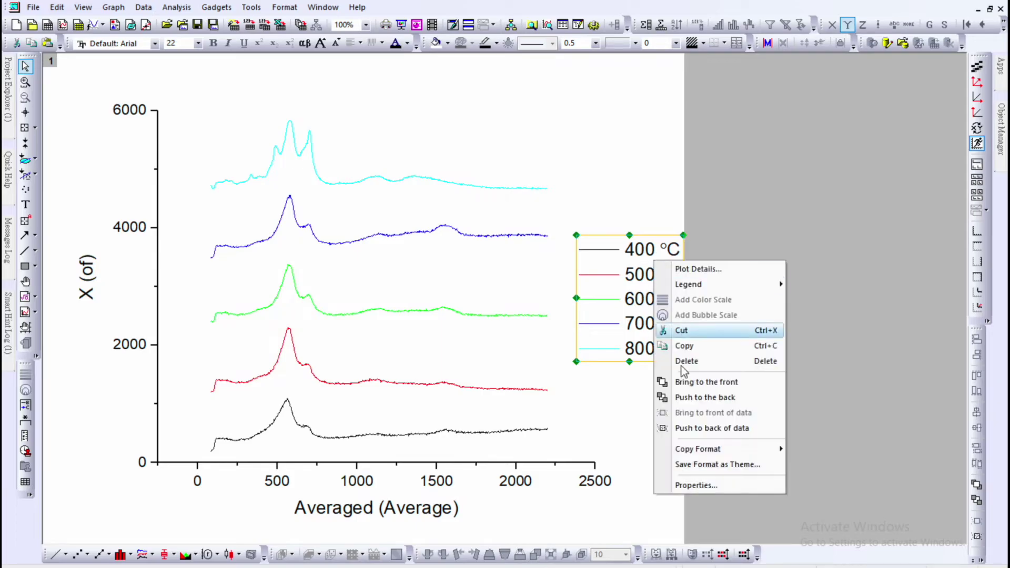
Set the legend's Frame to None so it has no border box
{"action": "left_click", "coordinate": [699, 484]}
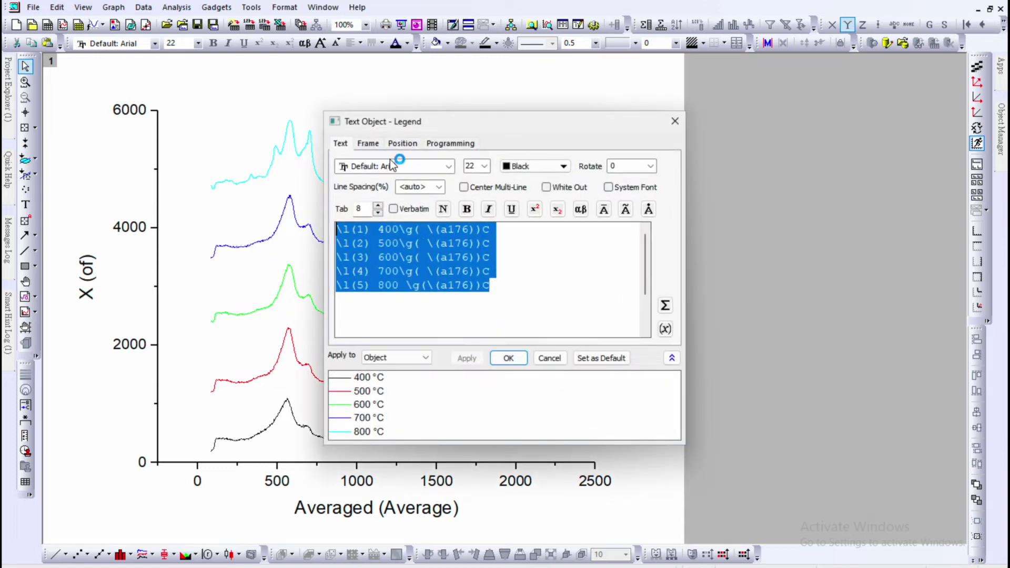
{"action": "left_click", "coordinate": [369, 145]}
{"action": "left_click", "coordinate": [398, 163]}
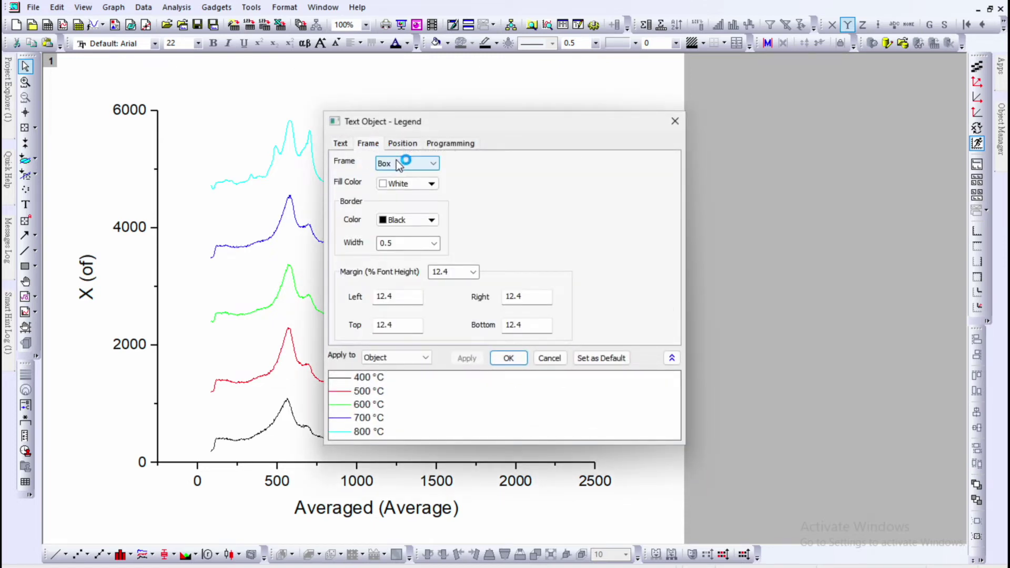
{"action": "left_click", "coordinate": [401, 175]}
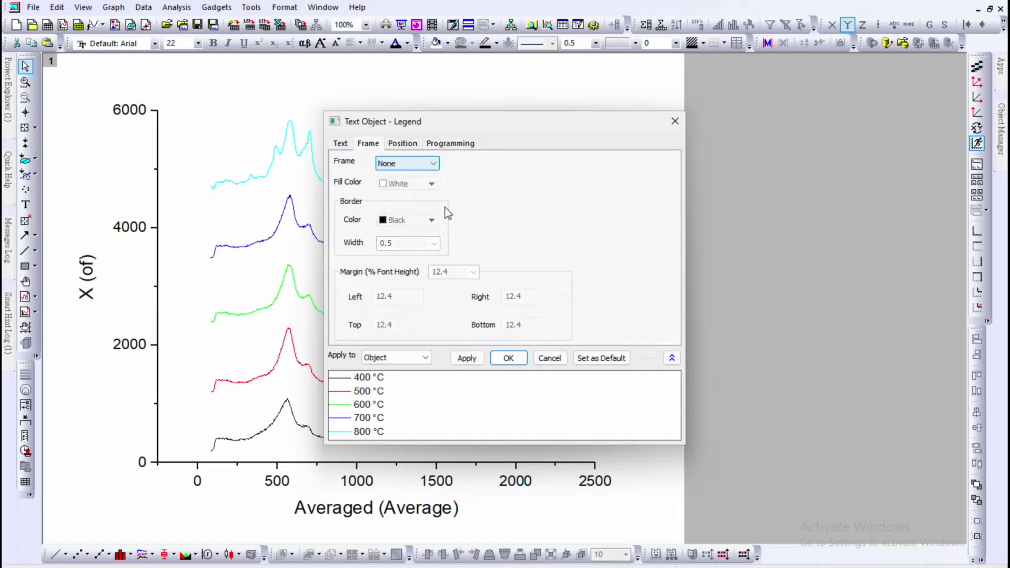
{"action": "left_click", "coordinate": [511, 361]}
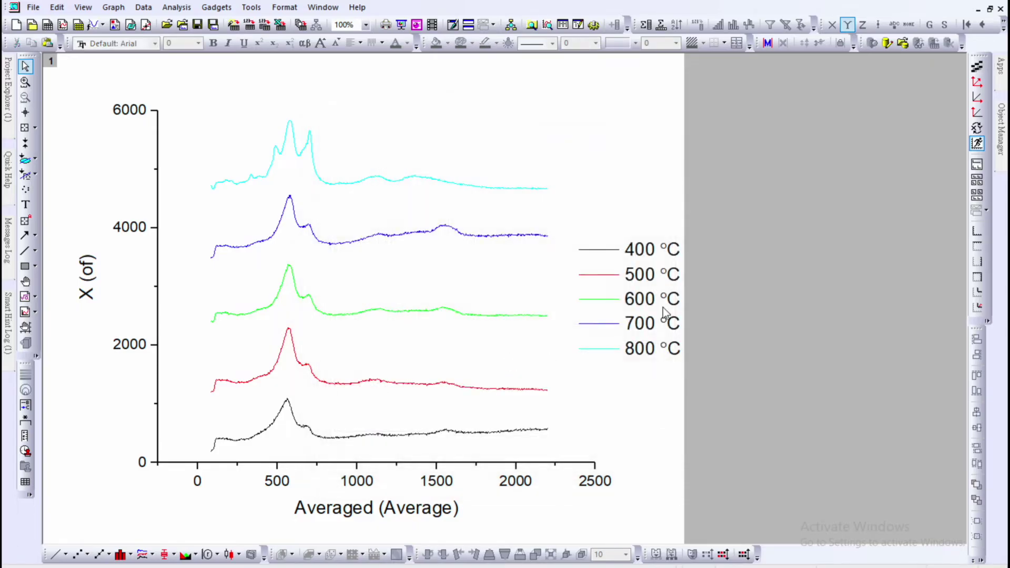
Nudge the legend slightly up and left toward the curves
{"action": "left_click", "coordinate": [664, 277]}
{"action": "left_click_drag", "start_coordinate": [652, 248], "coordinate": [641, 238]}
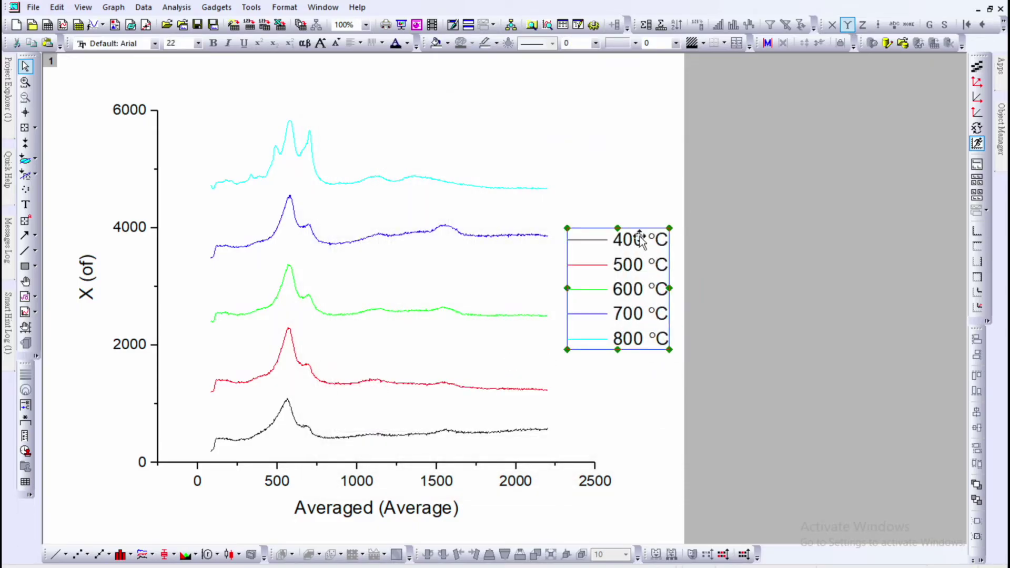
{"action": "left_click", "coordinate": [694, 298]}
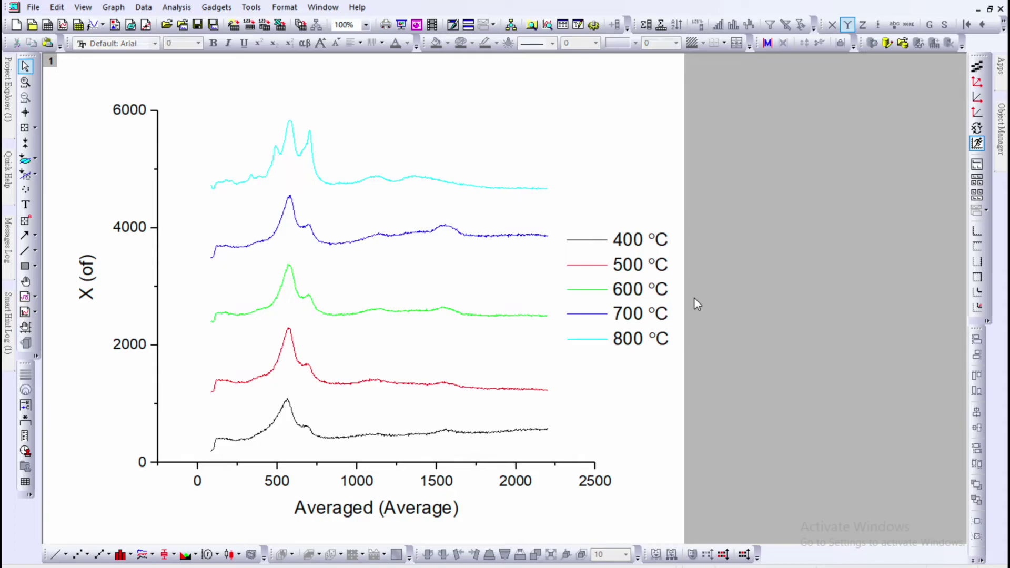
Set the line width of all five grouped spectra curves to 3
{"action": "left_click", "coordinate": [477, 237]}
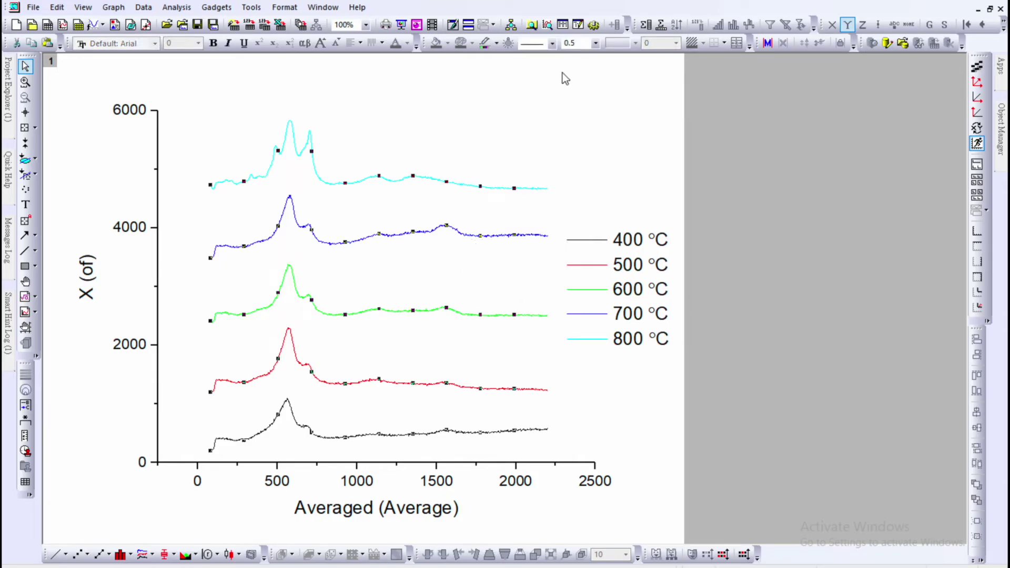
{"action": "left_click", "coordinate": [595, 43]}
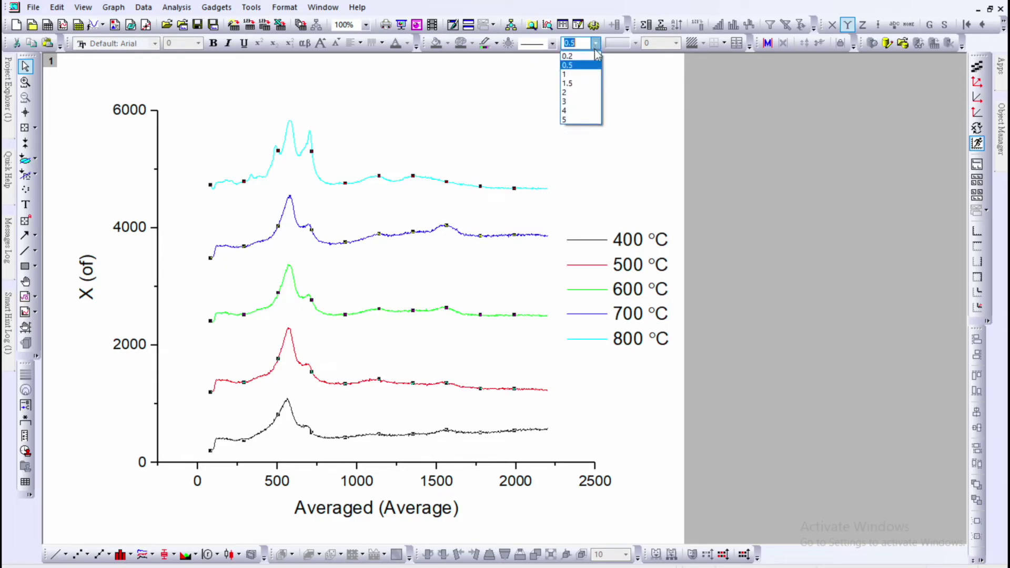
{"action": "left_click", "coordinate": [588, 102]}
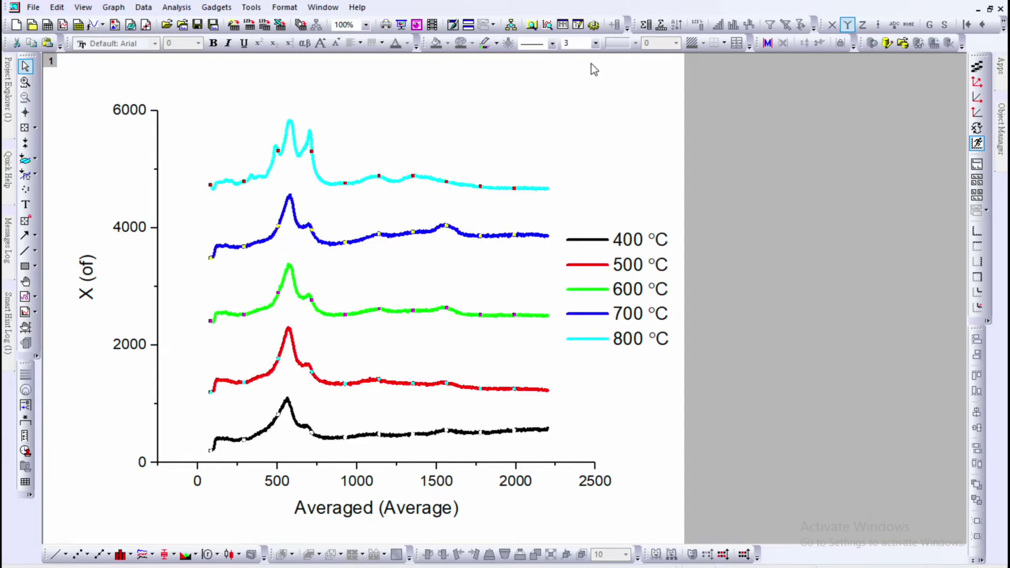
{"action": "left_click", "coordinate": [584, 101]}
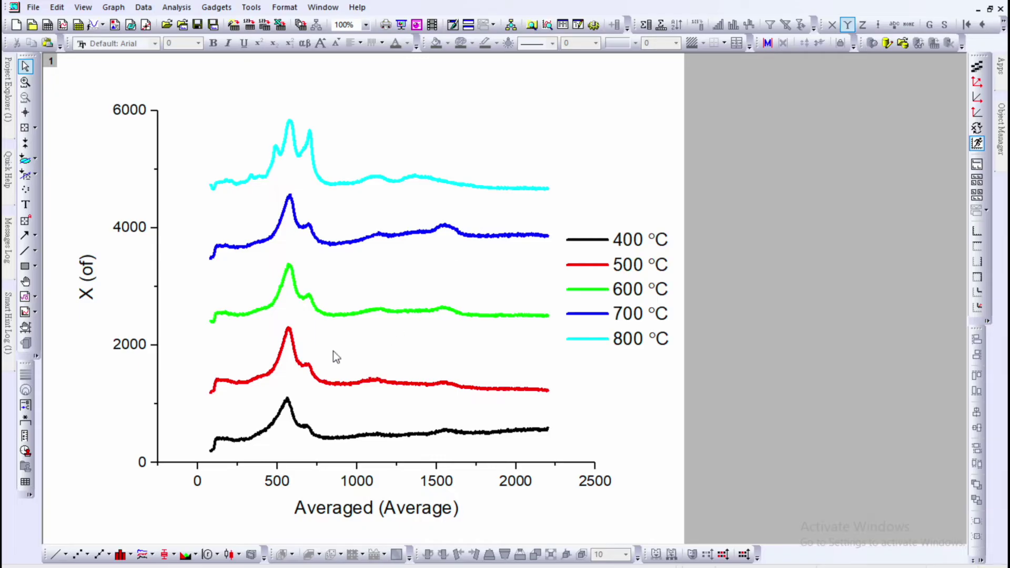
{"action": "double_click", "coordinate": [423, 511]}
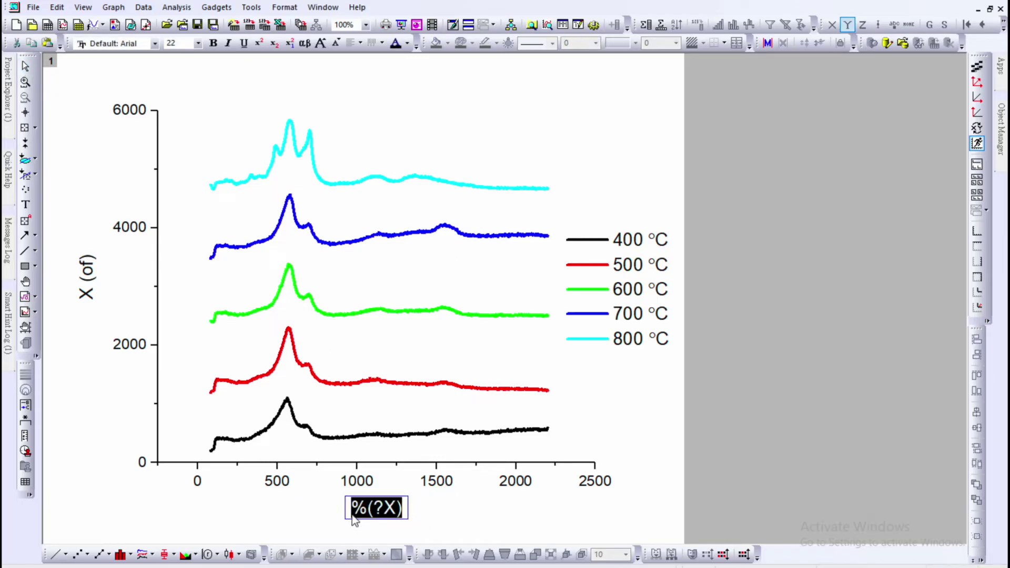
Title the x-axis 'Raman shift (cm-1)' with the 1 in superscript
{"action": "type", "text": "Ram"}
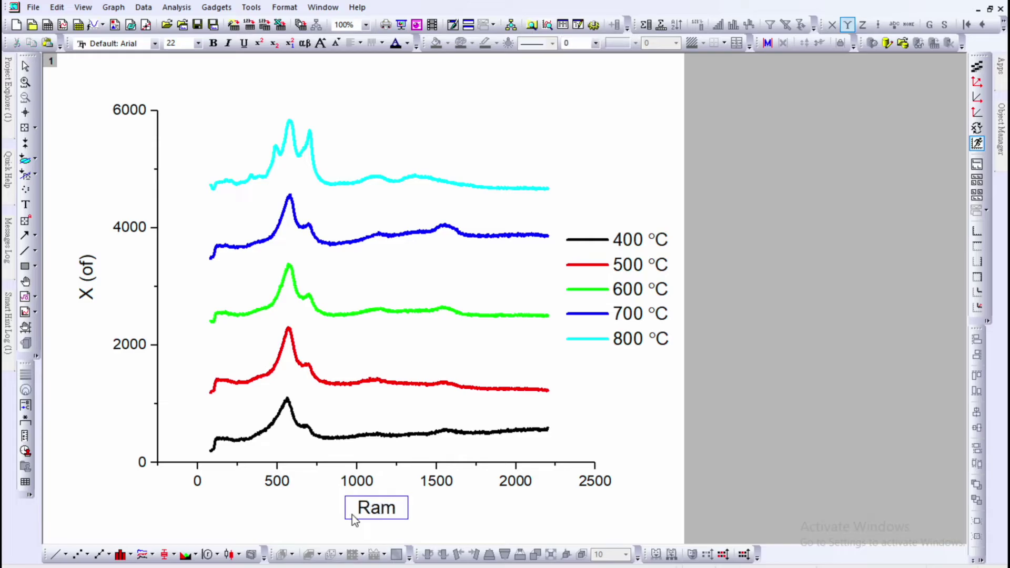
{"action": "type", "text": "an shift"}
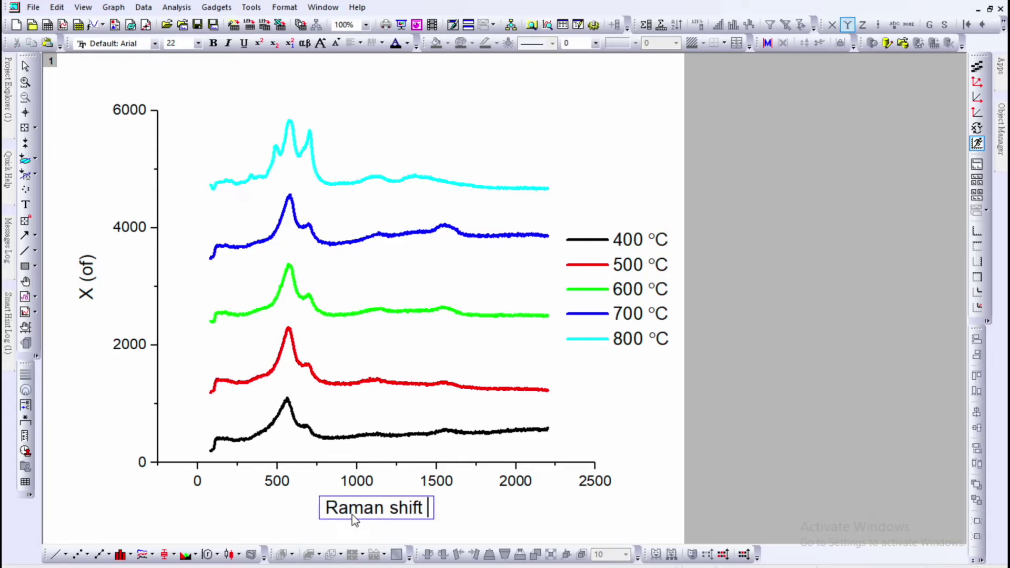
{"action": "type", "text": " ()"}
{"action": "key", "text": "Left"}
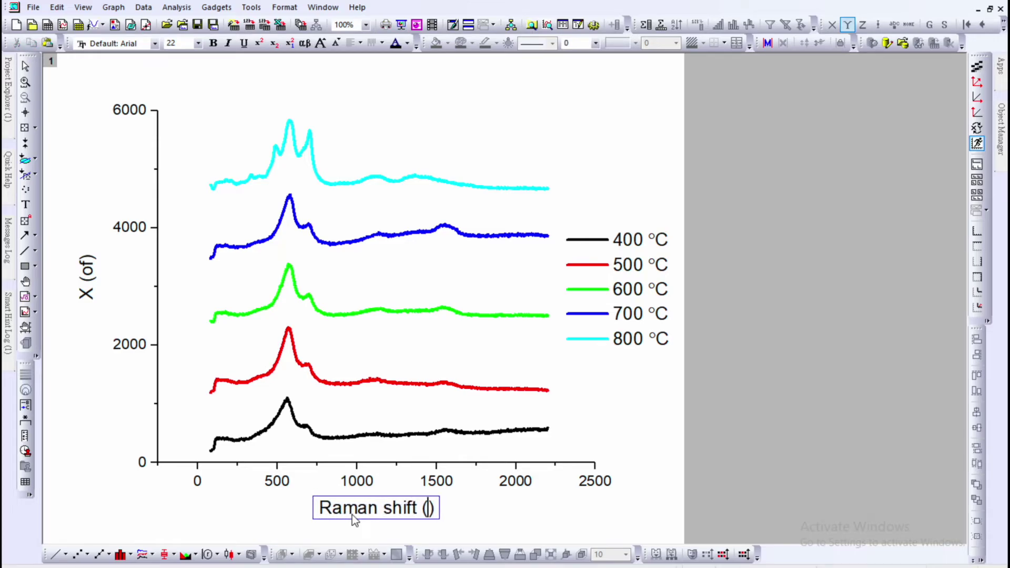
{"action": "type", "text": "cm"}
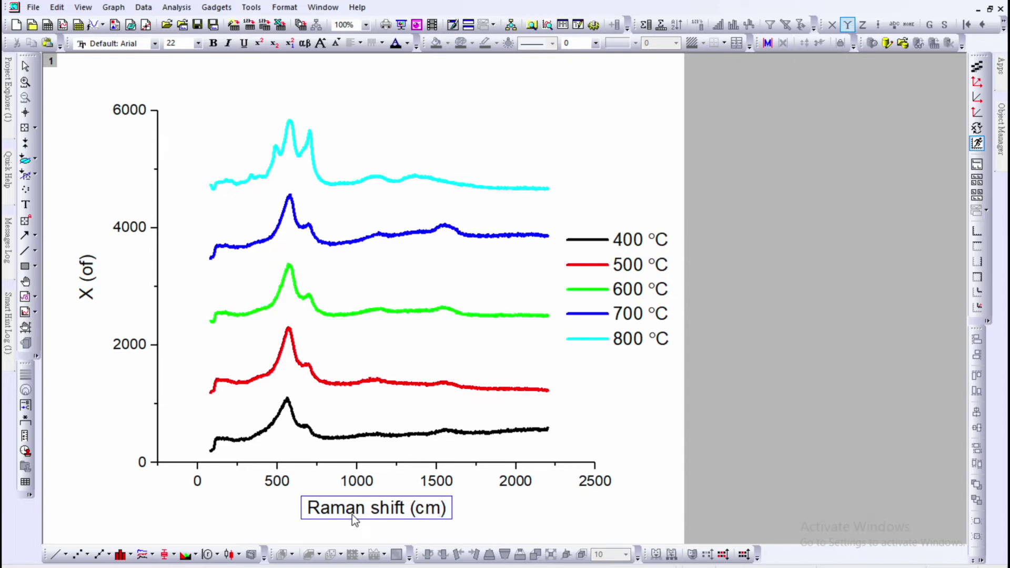
{"action": "type", "text": "-1"}
{"action": "key", "text": "Left"}
{"action": "key", "text": "Left"}
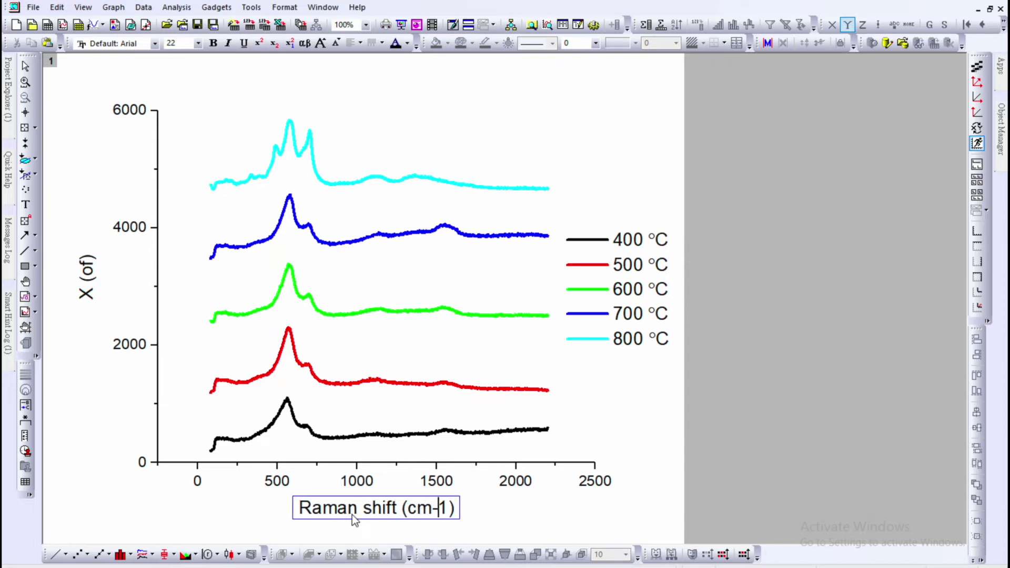
{"action": "key", "text": "shift+Right"}
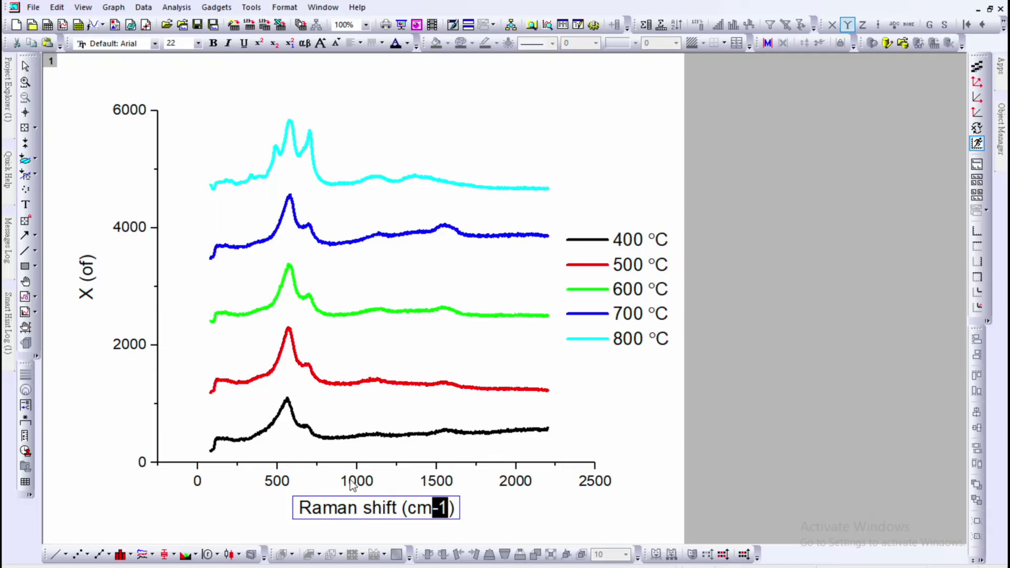
{"action": "left_click", "coordinate": [258, 44]}
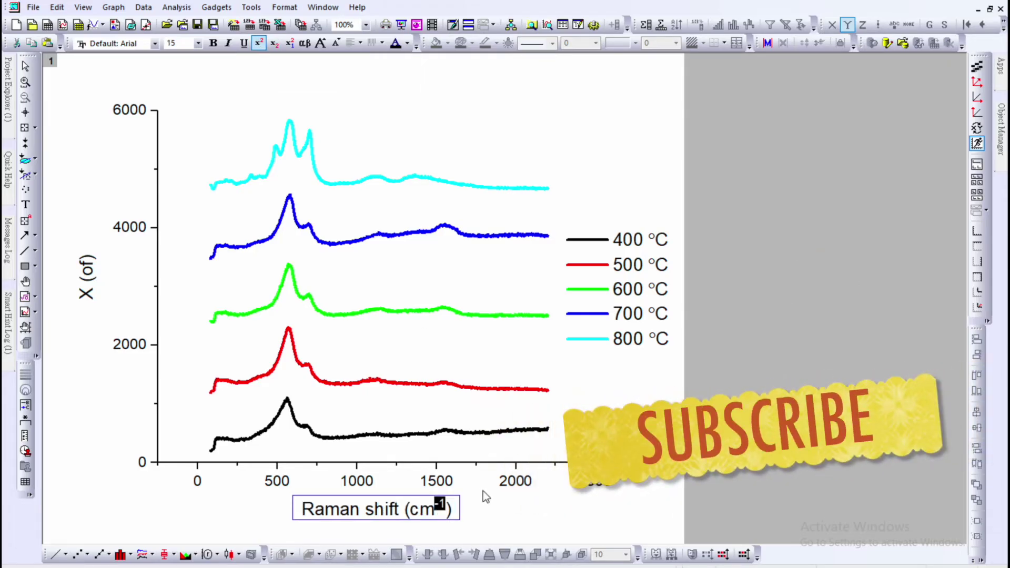
{"action": "left_click", "coordinate": [477, 503]}
Set the x-axis title font size to 36
{"action": "left_click", "coordinate": [420, 513]}
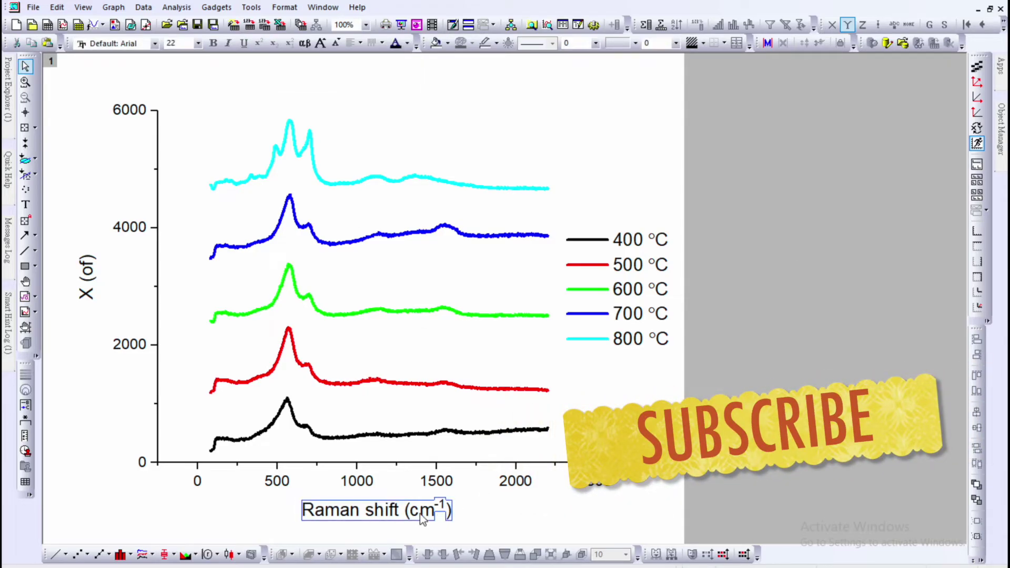
{"action": "left_click", "coordinate": [186, 45]}
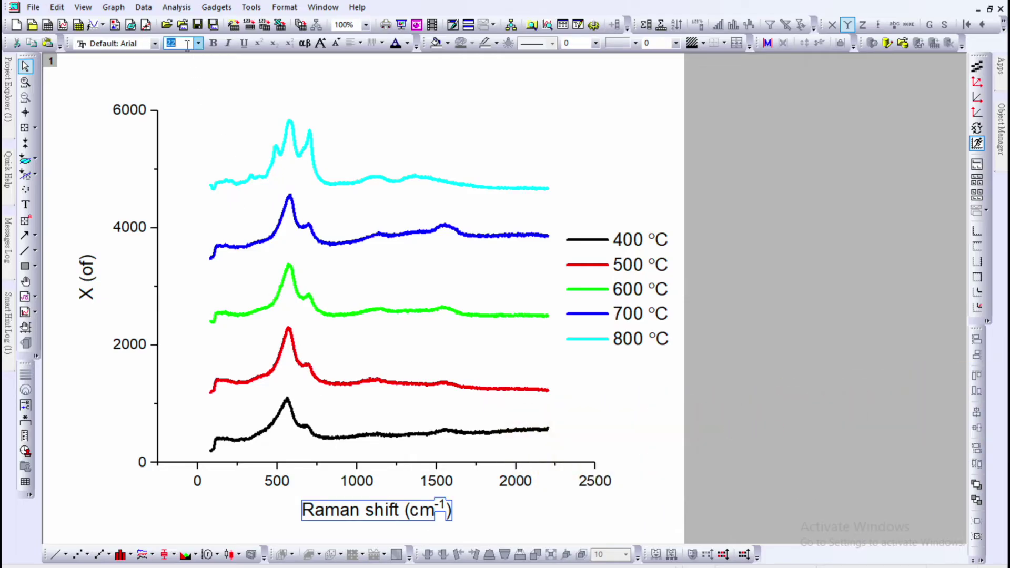
{"action": "type", "text": "36"}
{"action": "key", "text": "Return"}
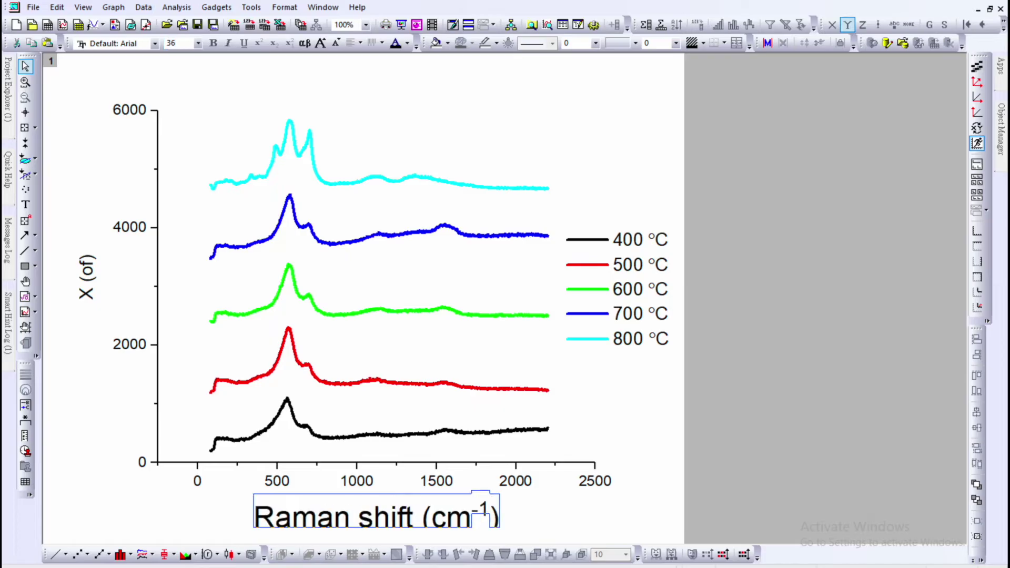
Set the x-axis tick label font size to 24
{"action": "left_click", "coordinate": [283, 483]}
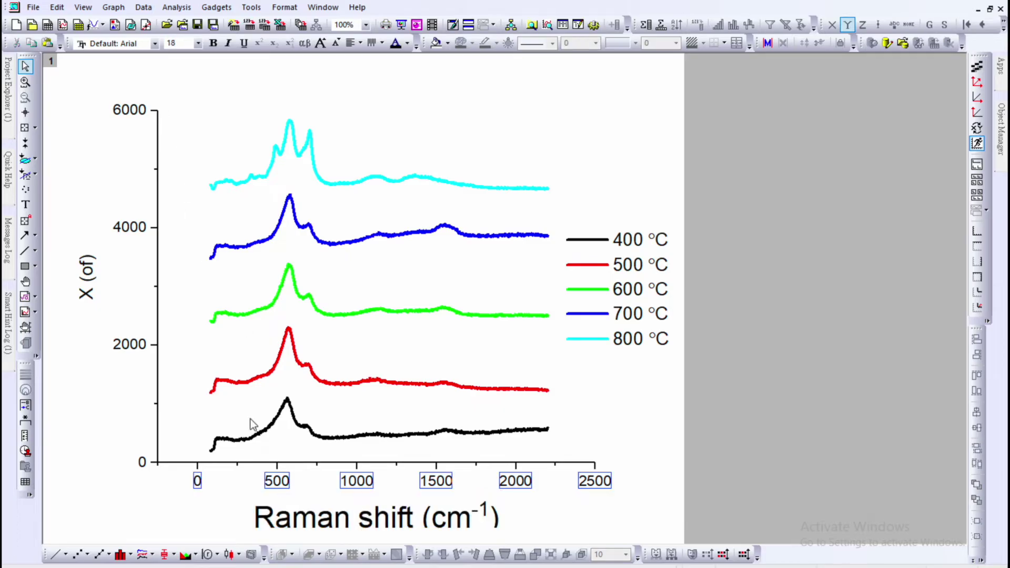
{"action": "left_click", "coordinate": [179, 43]}
{"action": "type", "text": "24"}
{"action": "key", "text": "Return"}
{"action": "key", "text": "Tab"}
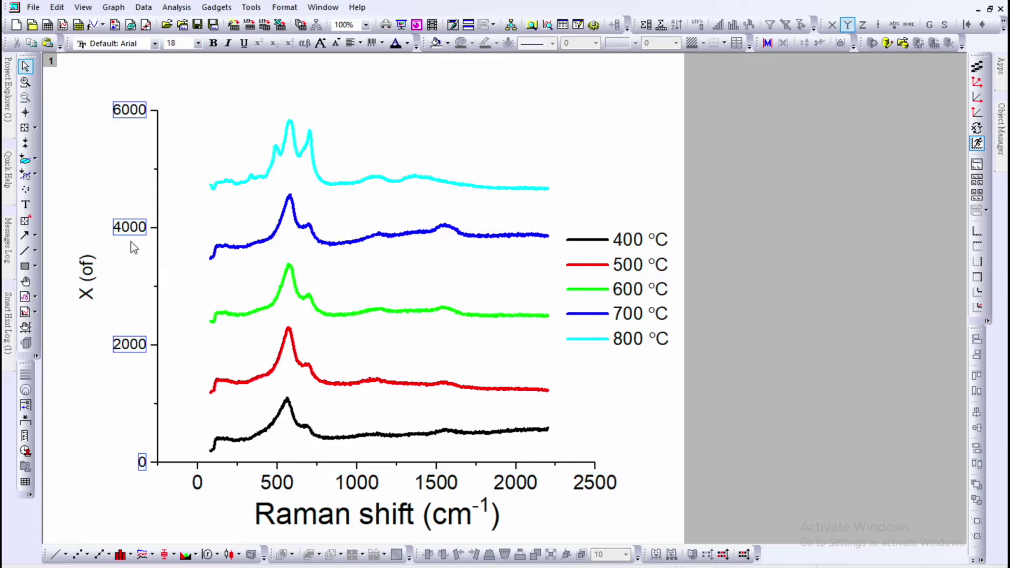
{"action": "double_click", "coordinate": [134, 228]}
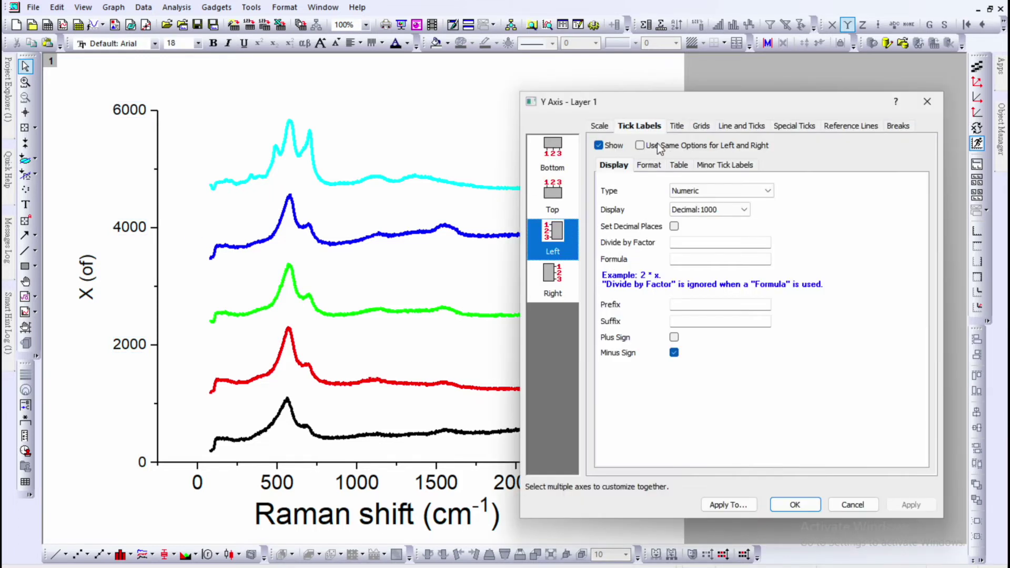
Hide the y-axis numbers and set major and minor ticks to In on both left and right y axes
{"action": "left_click", "coordinate": [599, 147]}
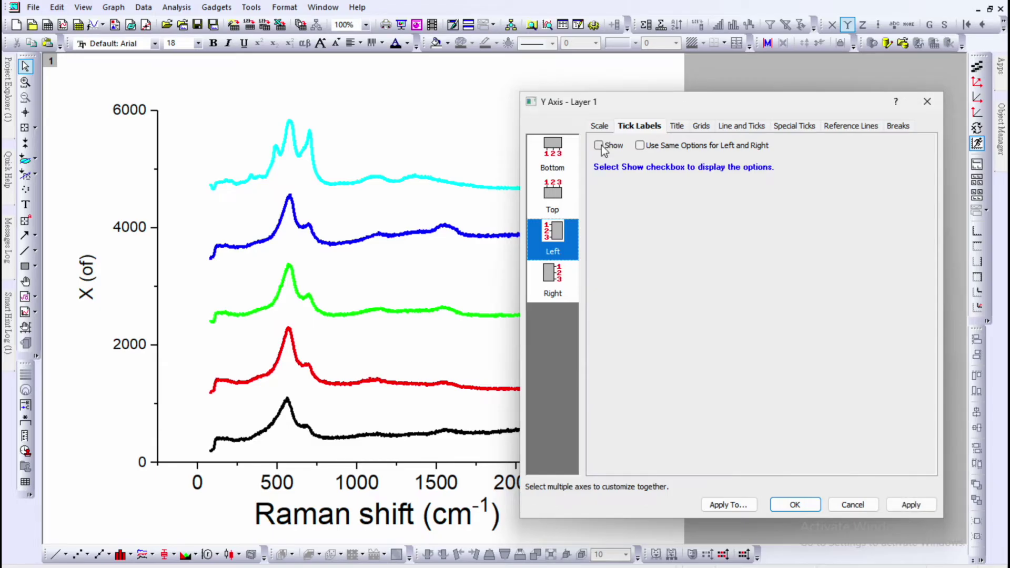
{"action": "left_click", "coordinate": [913, 508]}
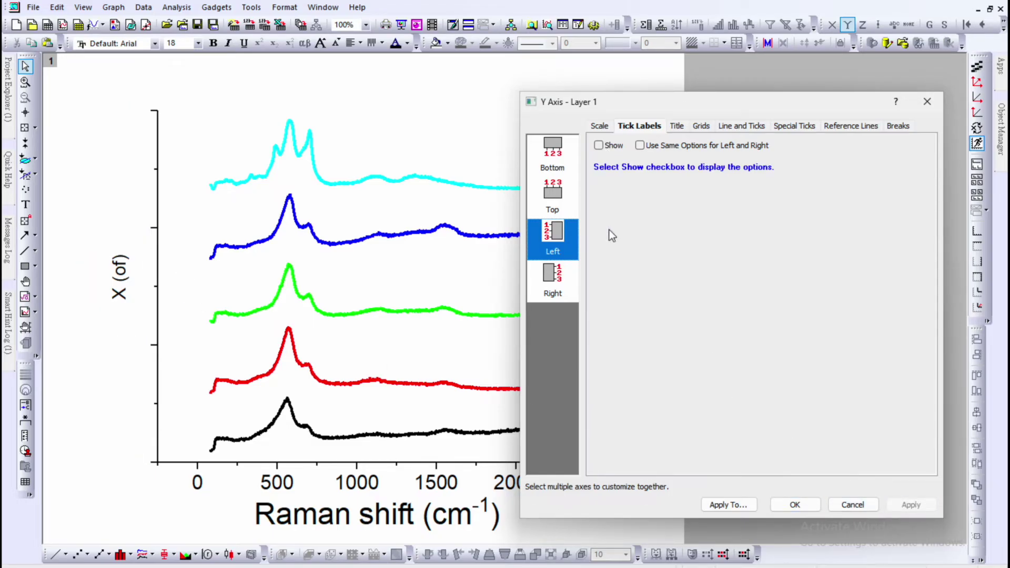
{"action": "left_click", "coordinate": [739, 128]}
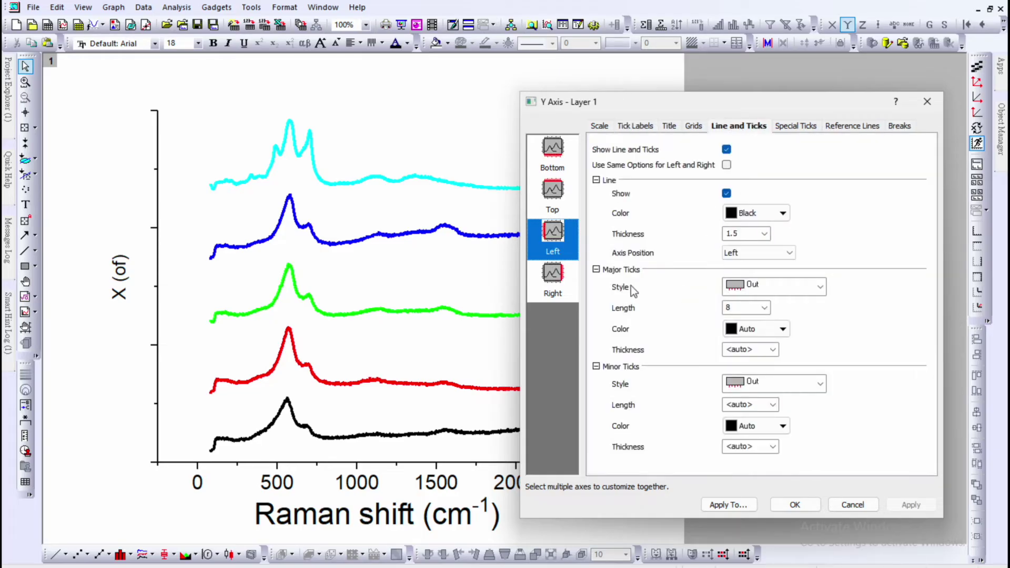
{"action": "left_click", "coordinate": [768, 289]}
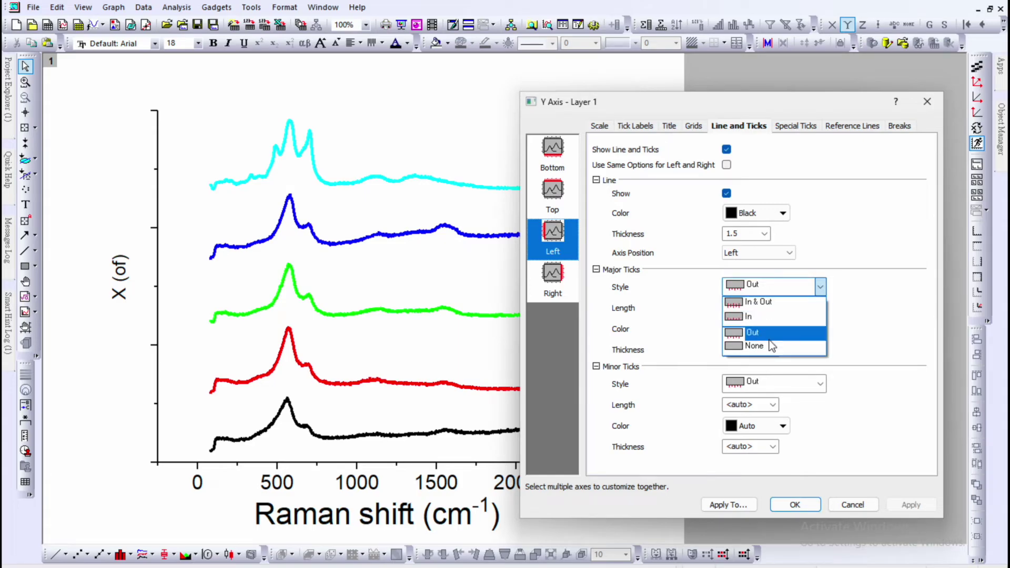
{"action": "left_click", "coordinate": [769, 323]}
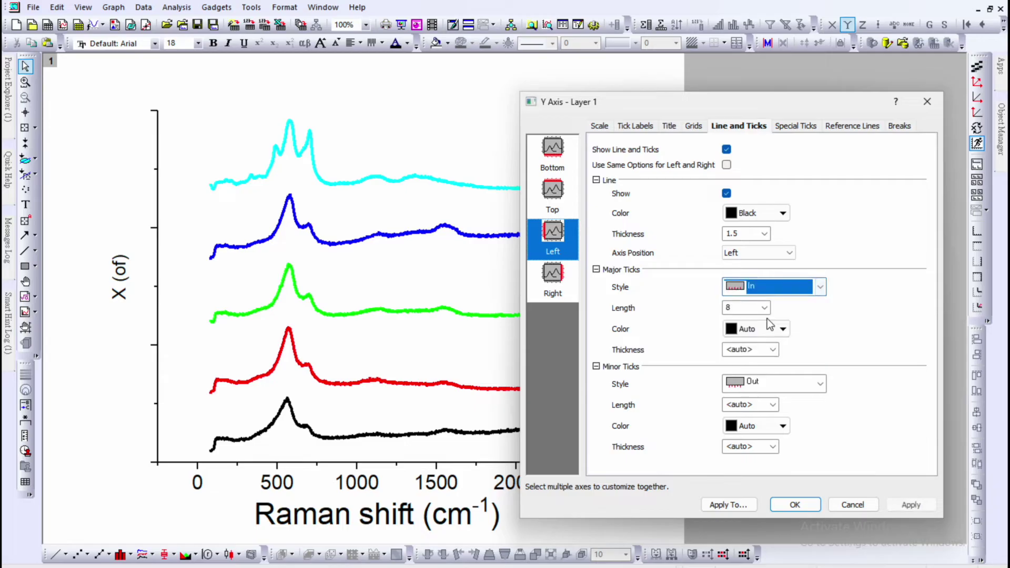
{"action": "left_click", "coordinate": [765, 388]}
{"action": "left_click", "coordinate": [765, 411]}
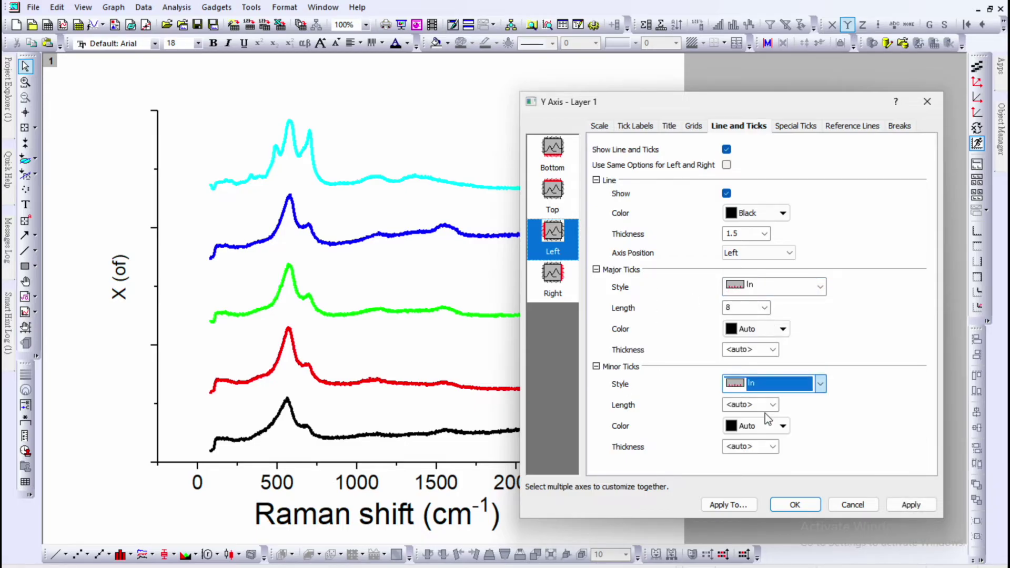
{"action": "left_click", "coordinate": [671, 351]}
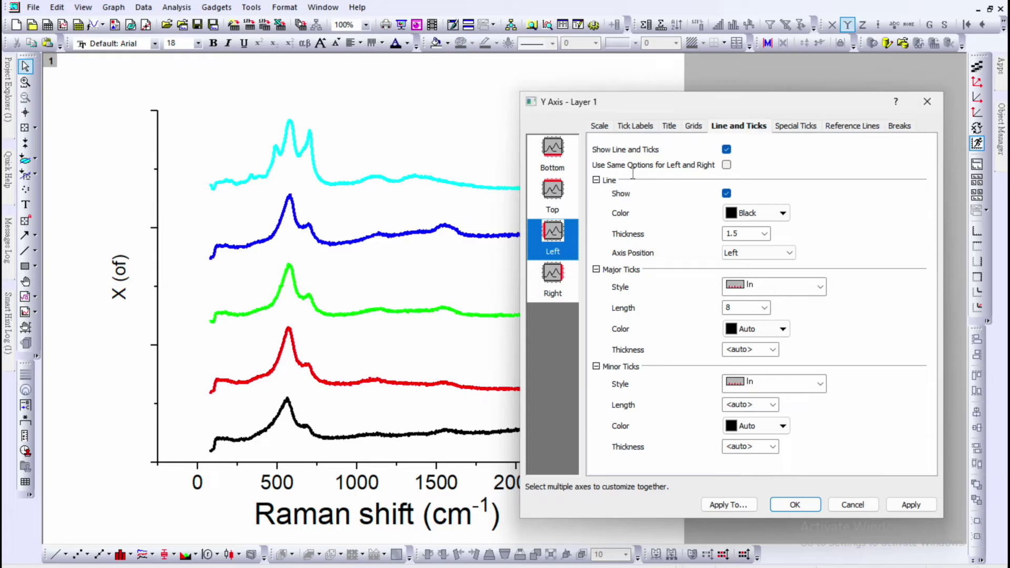
{"action": "left_click", "coordinate": [727, 165]}
{"action": "left_click", "coordinate": [910, 504]}
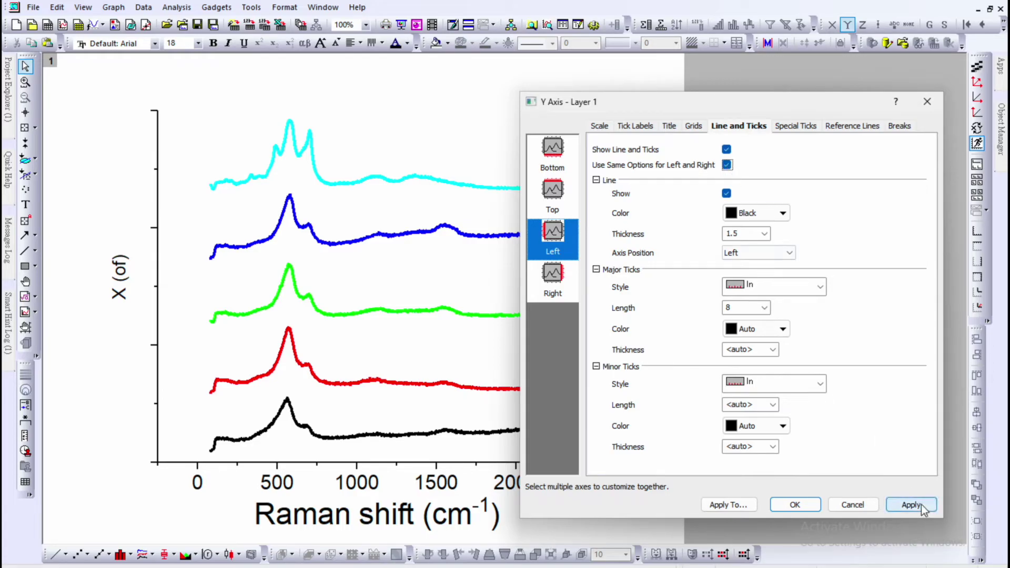
Move the axis dialog off the graph and switch to the Bottom axis settings
{"action": "left_click_drag", "start_coordinate": [706, 102], "coordinate": [718, 271]}
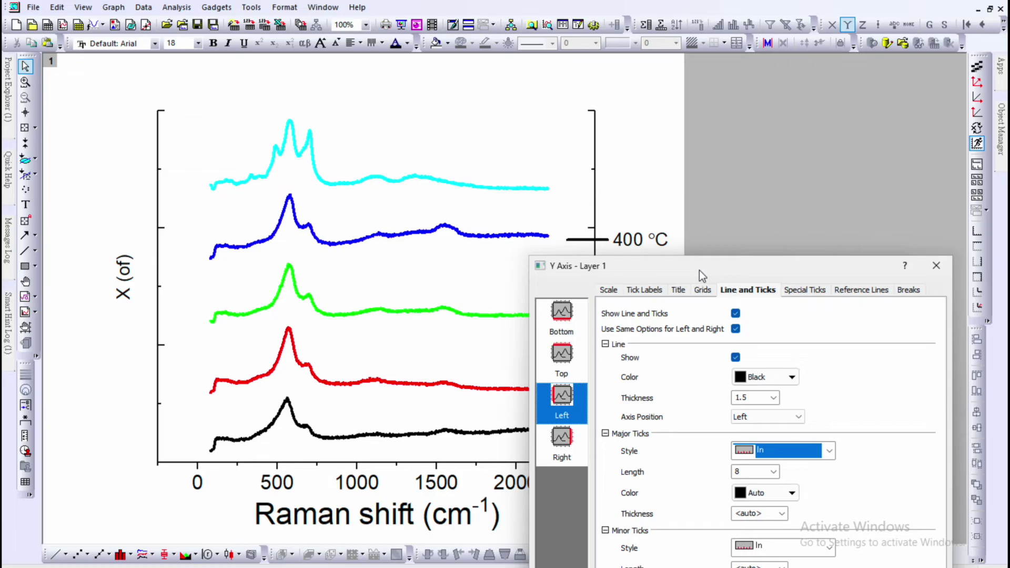
{"action": "left_click_drag", "start_coordinate": [699, 270], "coordinate": [753, 106]}
{"action": "left_click", "coordinate": [611, 169]}
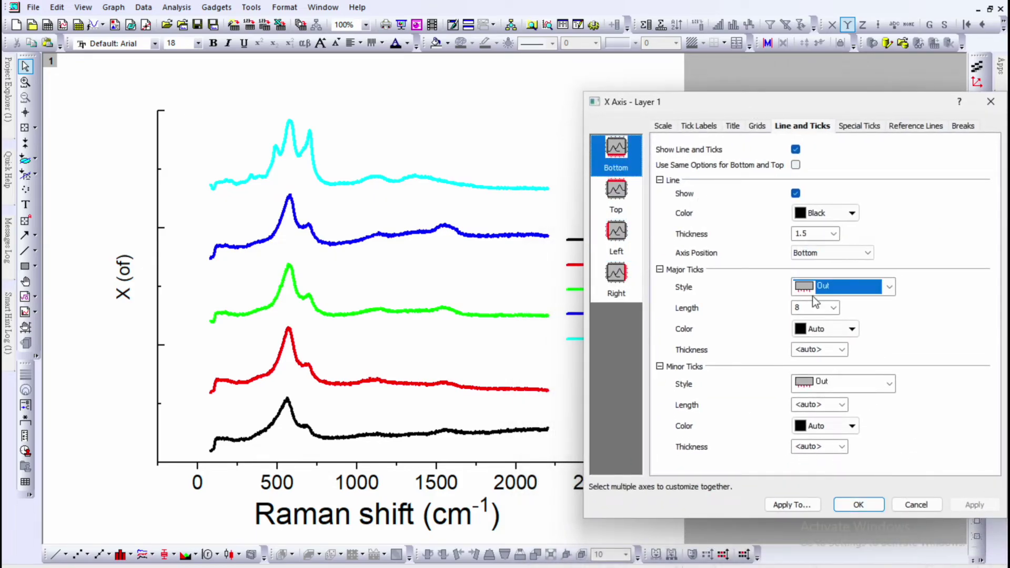
Set major and minor ticks to In on the bottom and top x axes, then close the dialog
{"action": "left_click", "coordinate": [860, 289]}
{"action": "left_click", "coordinate": [852, 316]}
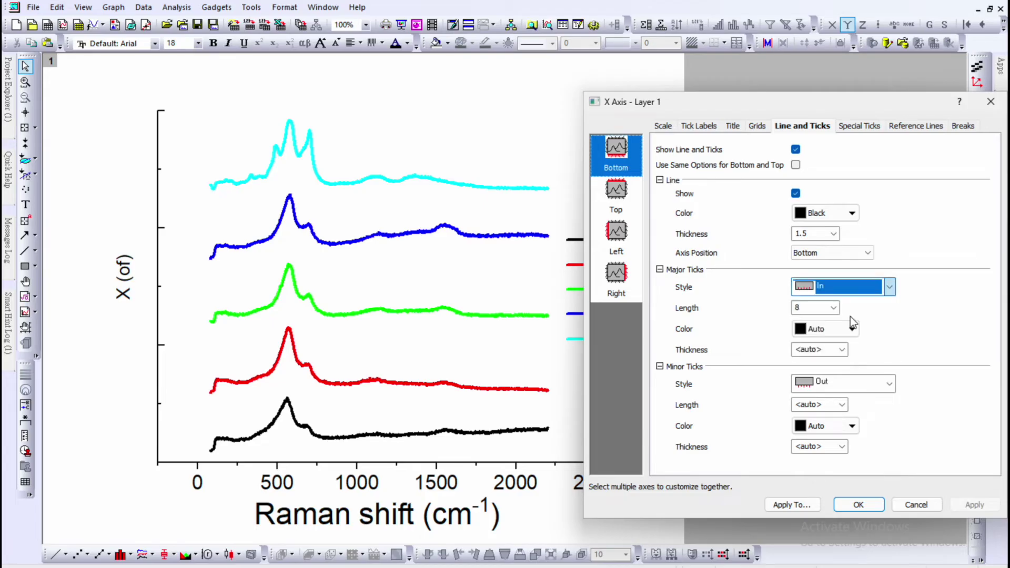
{"action": "left_click", "coordinate": [851, 384]}
{"action": "left_click", "coordinate": [851, 416]}
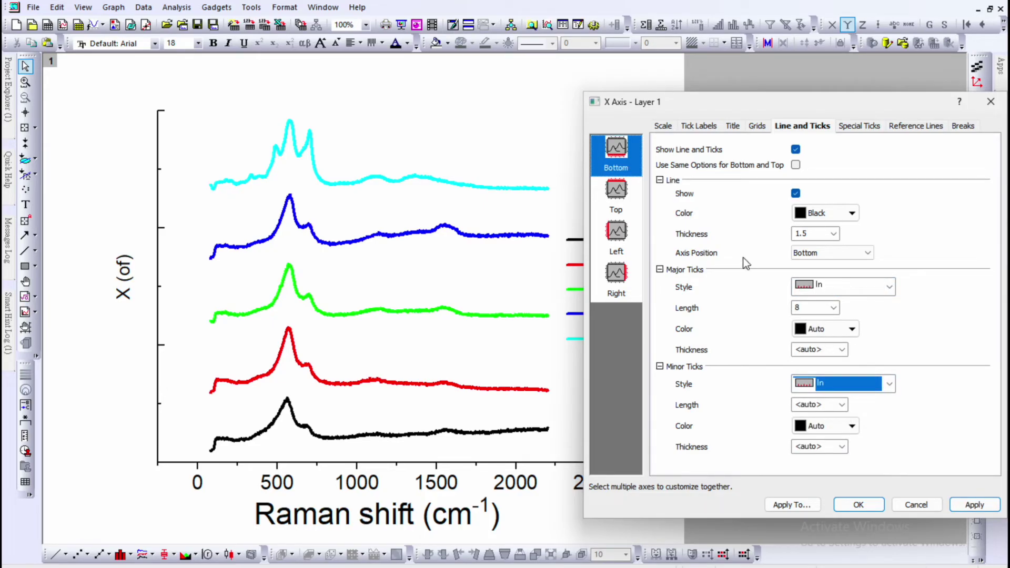
{"action": "left_click", "coordinate": [795, 165]}
{"action": "left_click", "coordinate": [966, 506]}
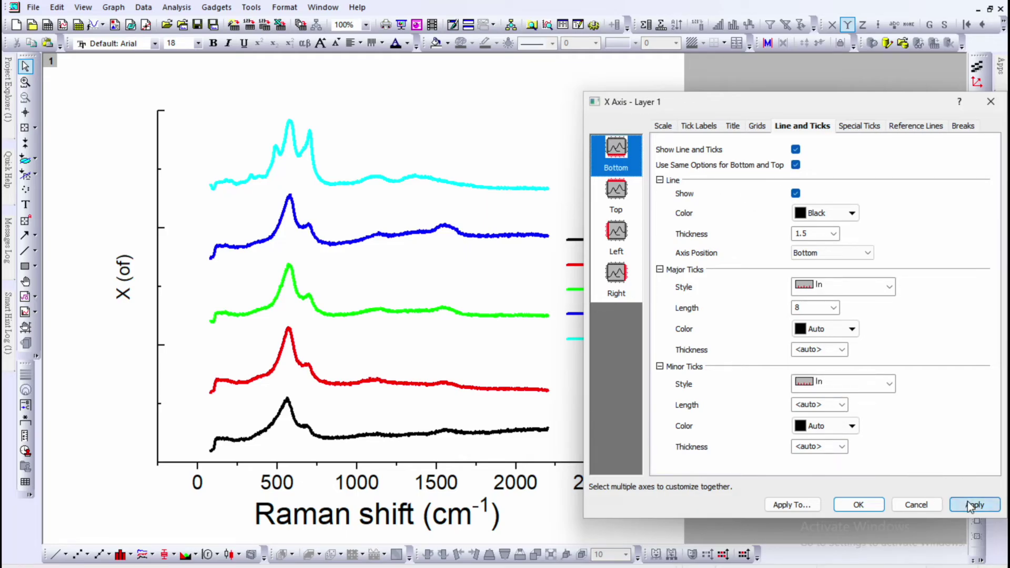
{"action": "left_click", "coordinate": [859, 504]}
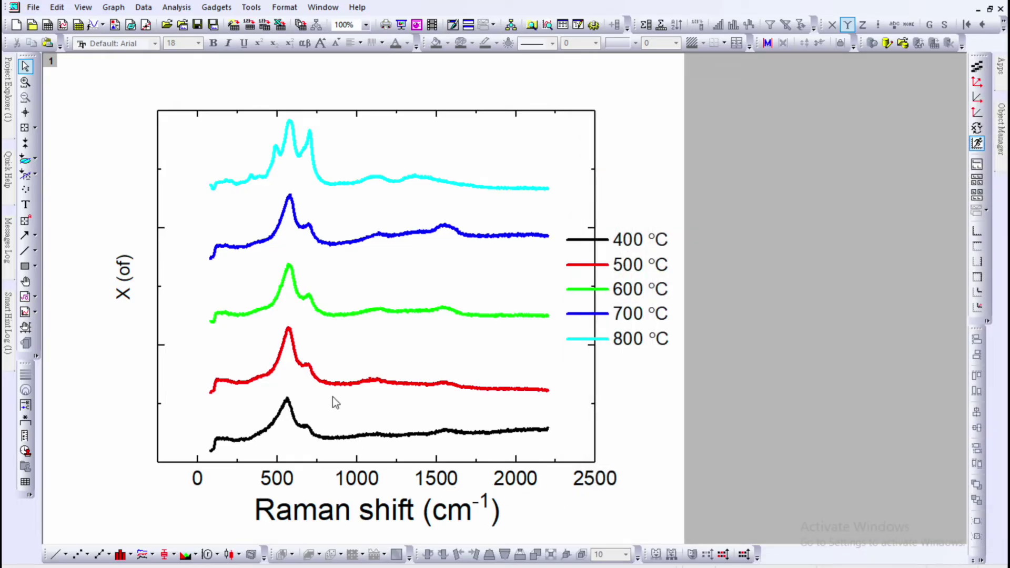
Rename the y-axis title to 'Intensity (a.u.)'
{"action": "left_click", "coordinate": [128, 274]}
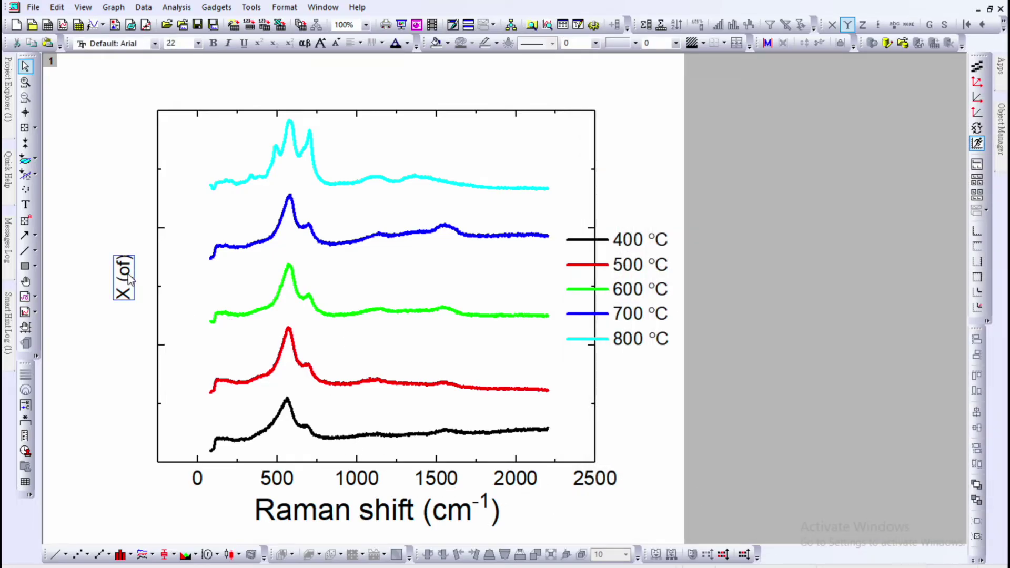
{"action": "left_click", "coordinate": [128, 275]}
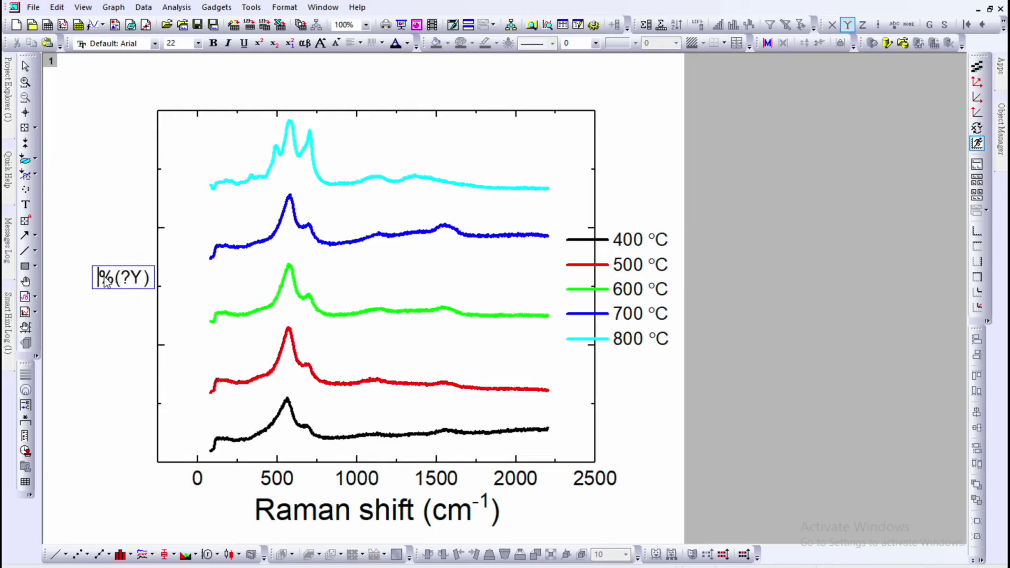
{"action": "left_click_drag", "start_coordinate": [100, 279], "coordinate": [161, 284]}
{"action": "type", "text": "Intensity"}
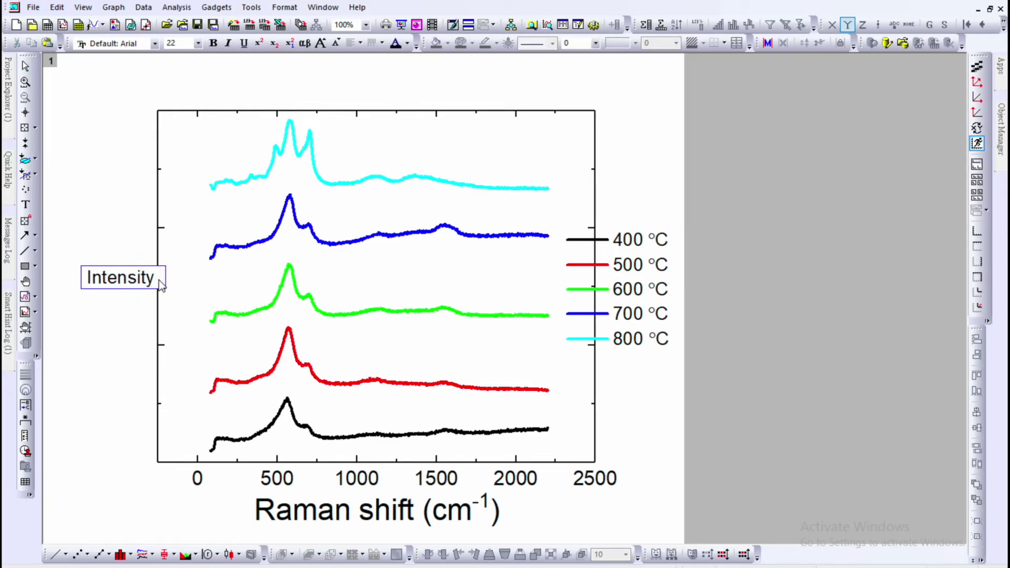
{"action": "type", "text": " (a)"}
{"action": "key", "text": "Left"}
{"action": "type", "text": "a"}
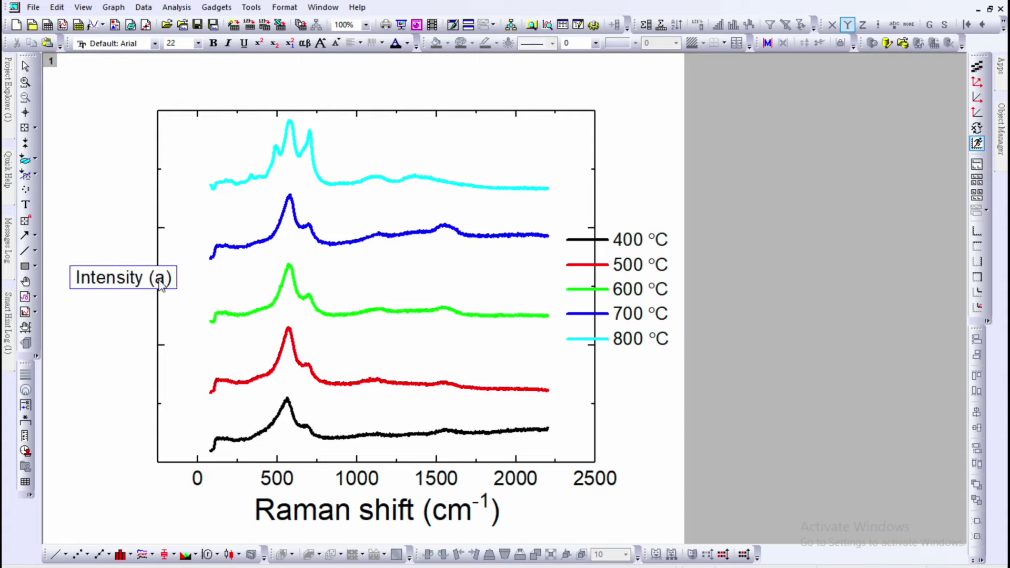
{"action": "type", "text": ".u."}
{"action": "left_click", "coordinate": [143, 317]}
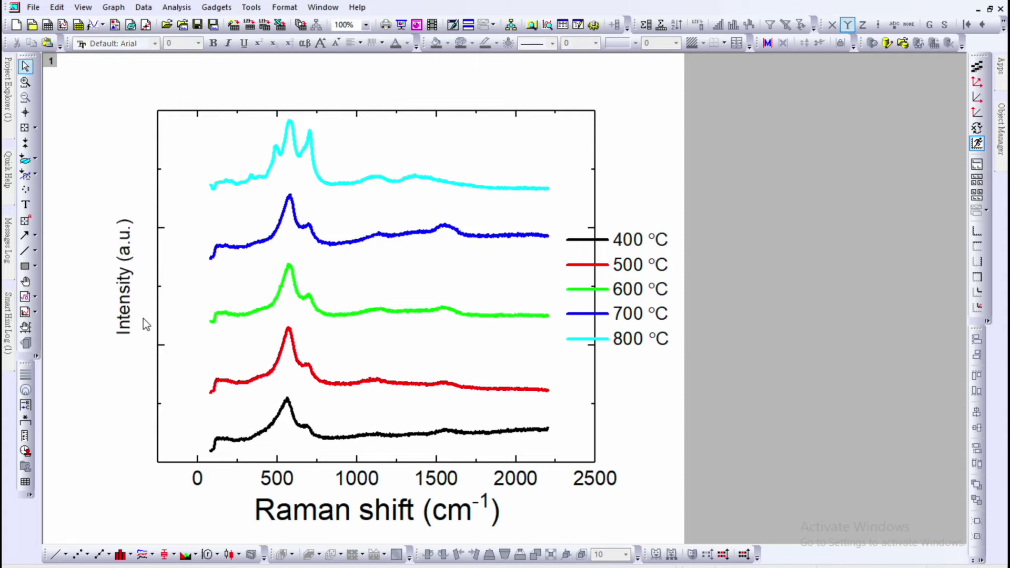
Set the y-axis title font size to 36 and drag the legend inside the plot's upper right
{"action": "left_click", "coordinate": [127, 315]}
{"action": "left_click", "coordinate": [183, 44]}
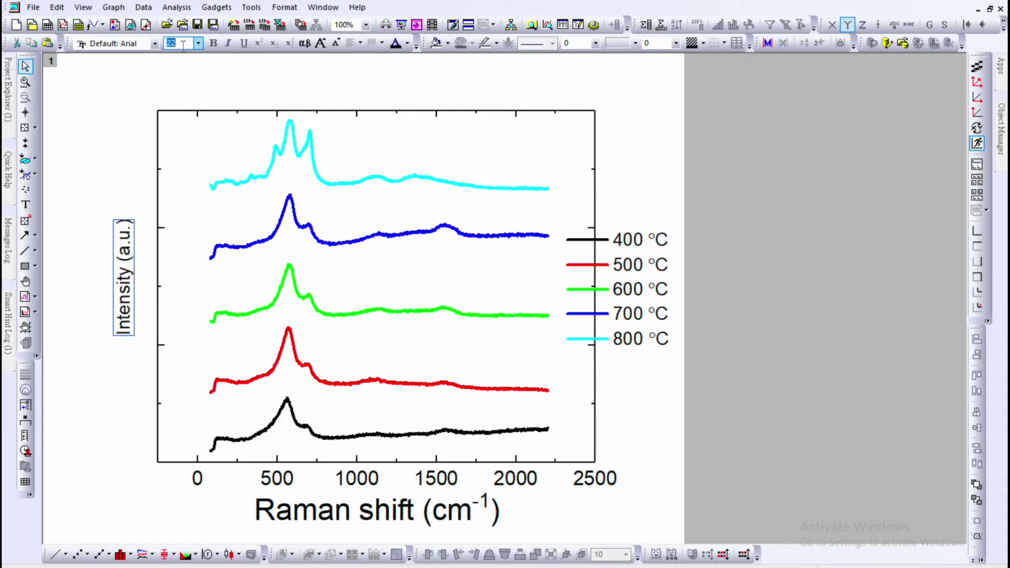
{"action": "type", "text": "36"}
{"action": "key", "text": "Return"}
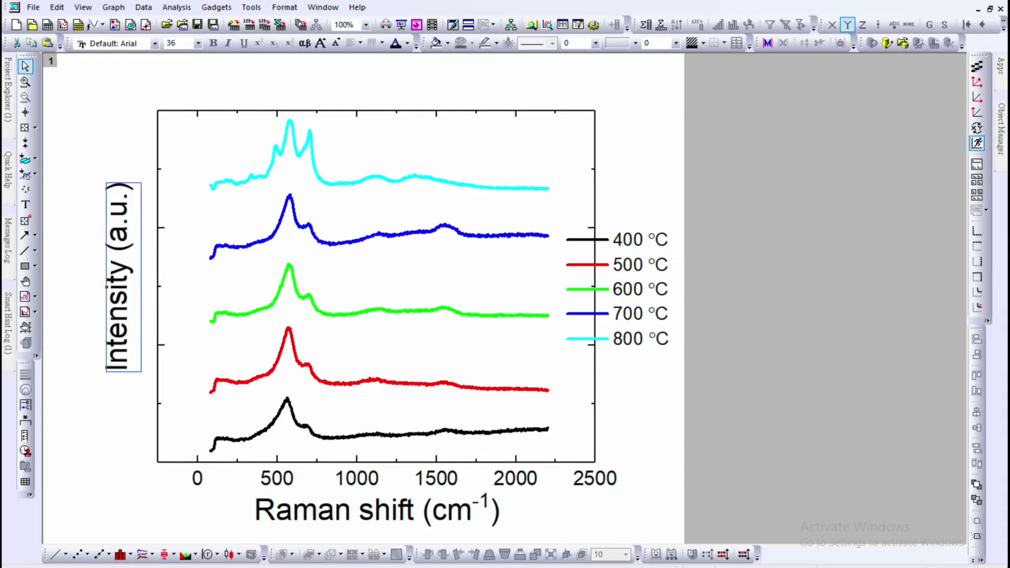
{"action": "left_click_drag", "start_coordinate": [649, 272], "coordinate": [558, 156]}
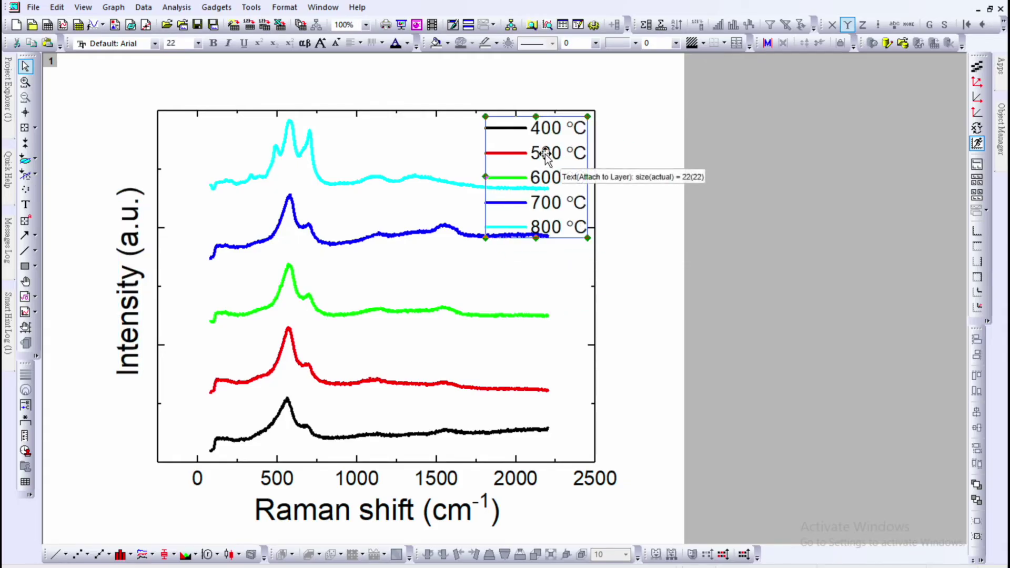
Set the x-axis scale from 100 to 2000 with major ticks every 500
{"action": "left_click", "coordinate": [658, 312]}
{"action": "double_click", "coordinate": [594, 477]}
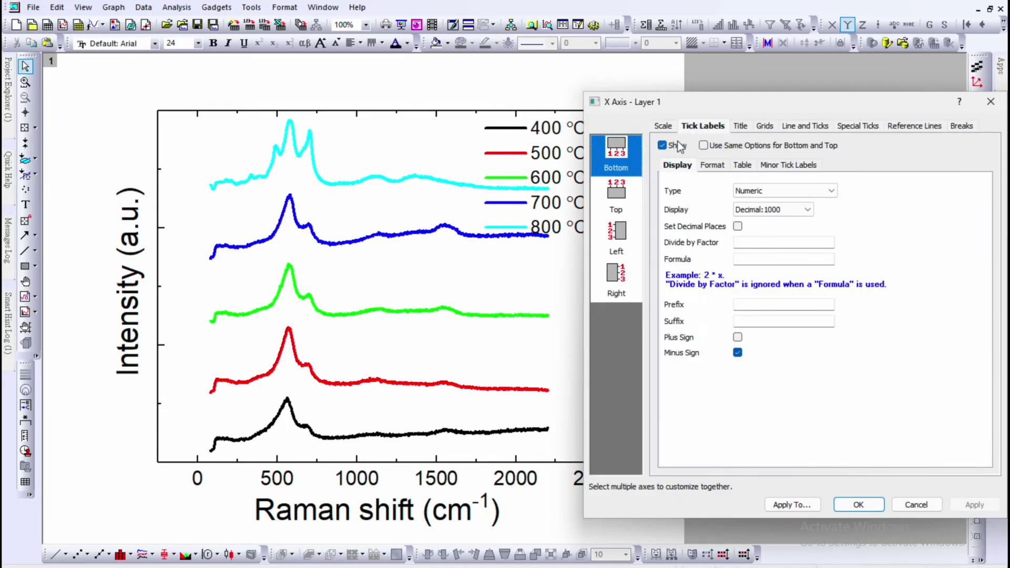
{"action": "left_click", "coordinate": [663, 126]}
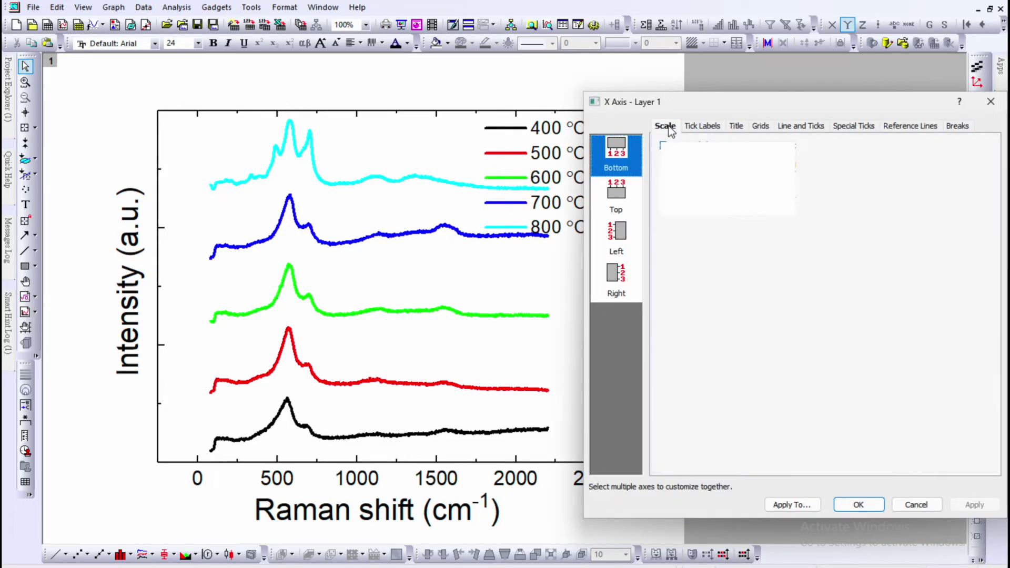
{"action": "double_click", "coordinate": [757, 151]}
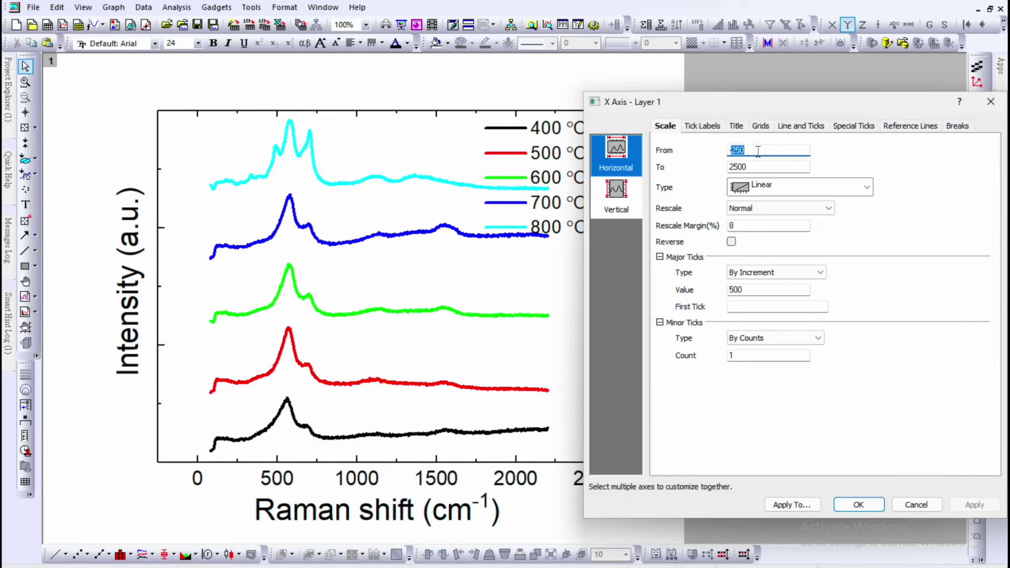
{"action": "type", "text": "-100"}
{"action": "key", "text": "BackSpace"}
{"action": "double_click", "coordinate": [770, 167]}
{"action": "type", "text": "200"}
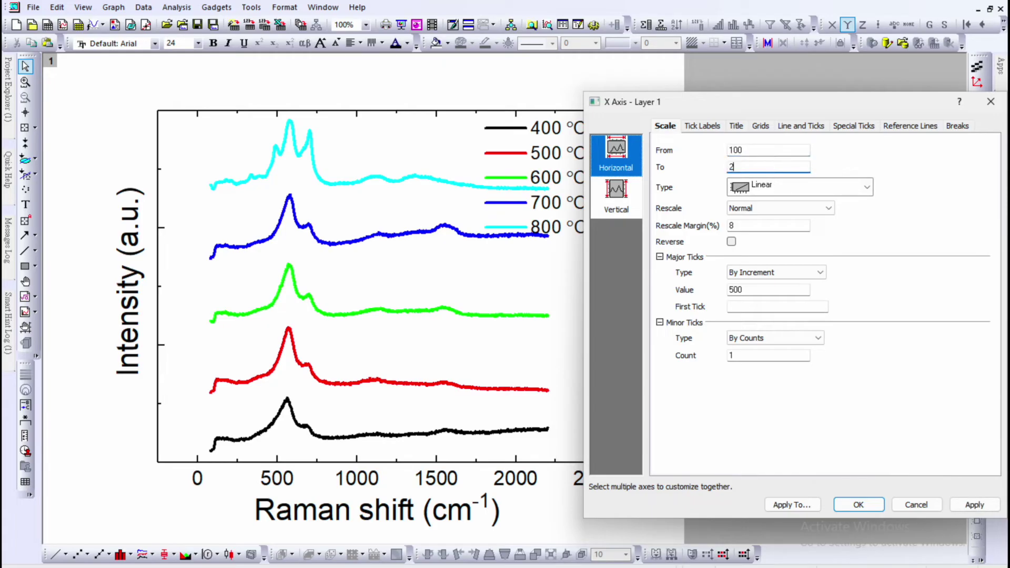
{"action": "left_click", "coordinate": [974, 504]}
{"action": "left_click", "coordinate": [854, 503]}
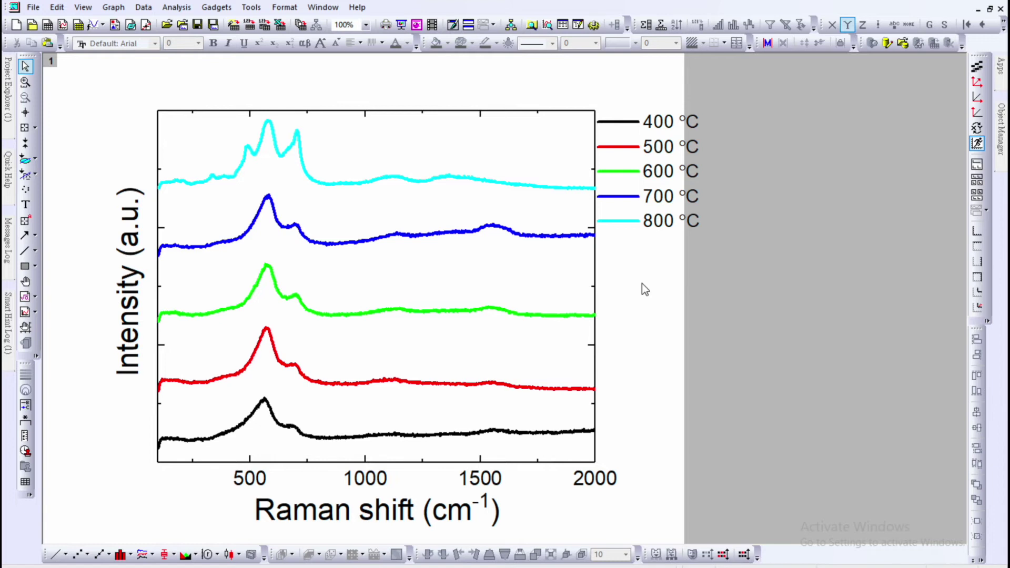
Resize the graph page from 10.72 × 8.205 to 6 × 10 inches, then open the curves' Plot Details
{"action": "double_click", "coordinate": [645, 289]}
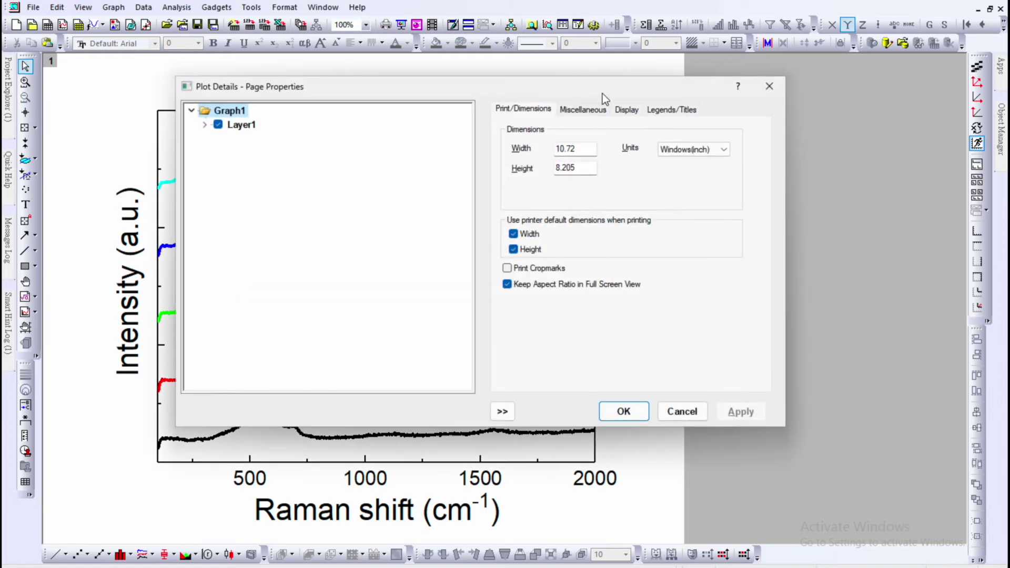
{"action": "left_click_drag", "start_coordinate": [603, 88], "coordinate": [776, 140]}
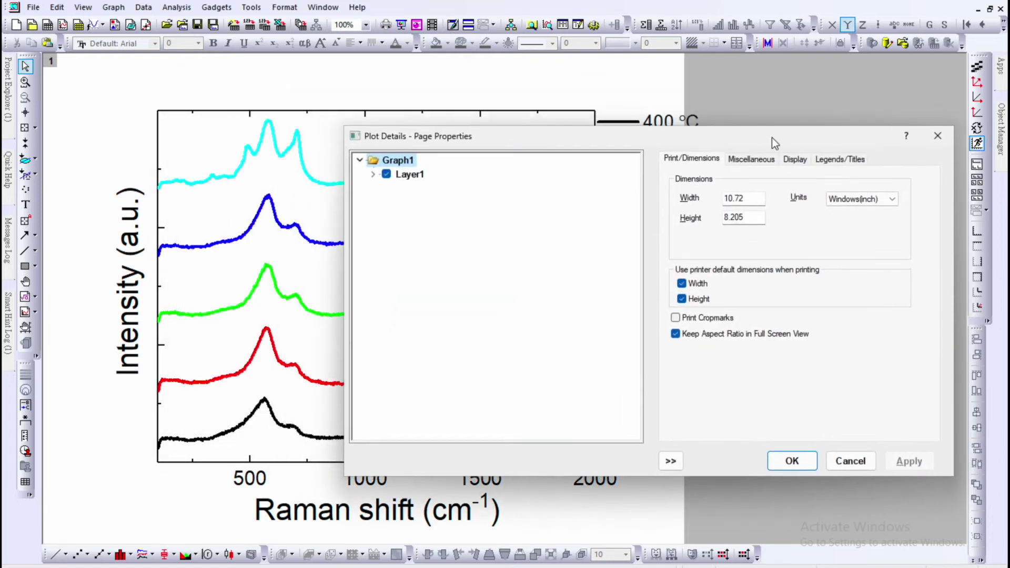
{"action": "left_click", "coordinate": [756, 201]}
{"action": "double_click", "coordinate": [757, 201]}
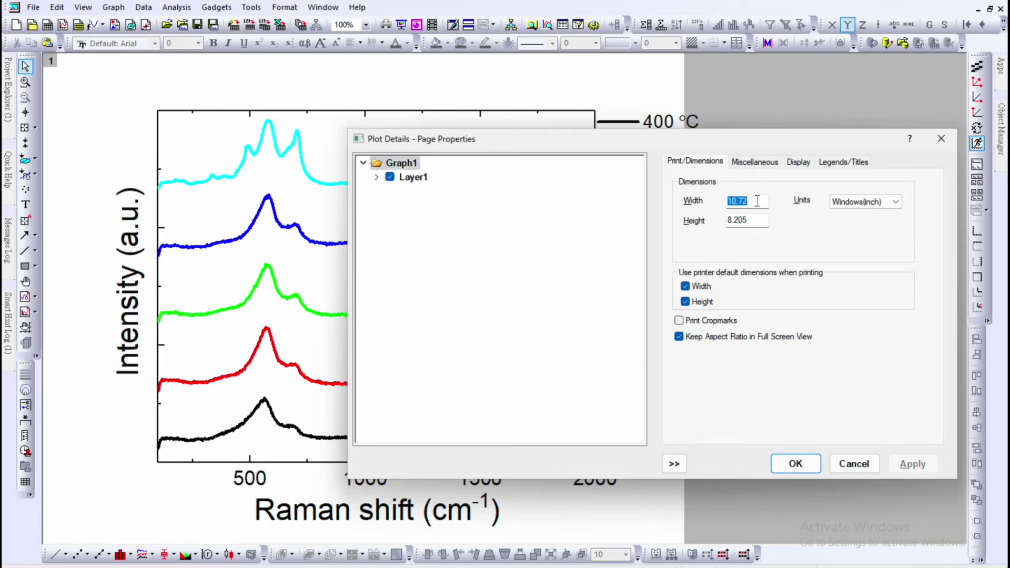
{"action": "type", "text": "6"}
{"action": "double_click", "coordinate": [759, 224]}
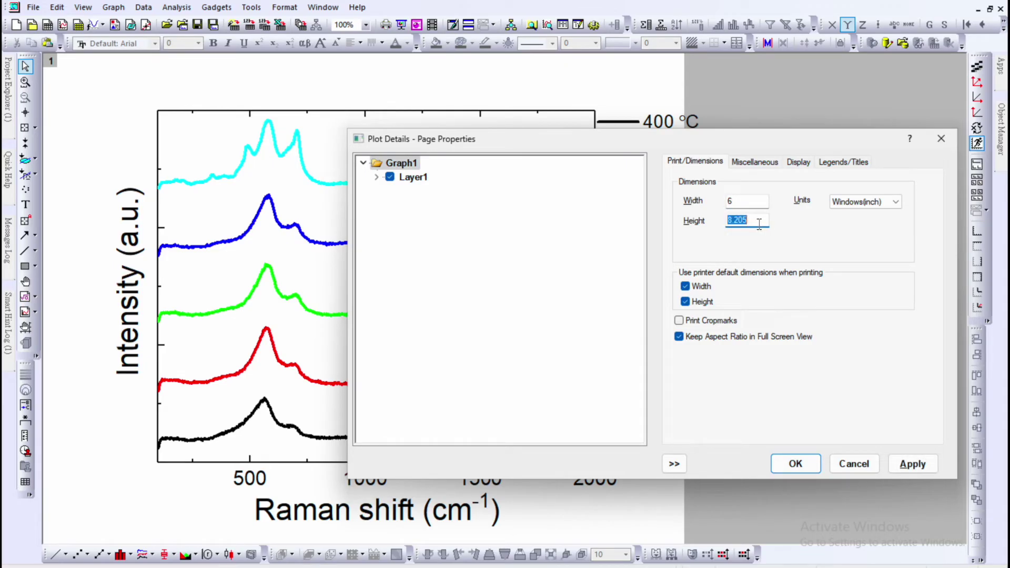
{"action": "type", "text": "10"}
{"action": "left_click", "coordinate": [919, 465]}
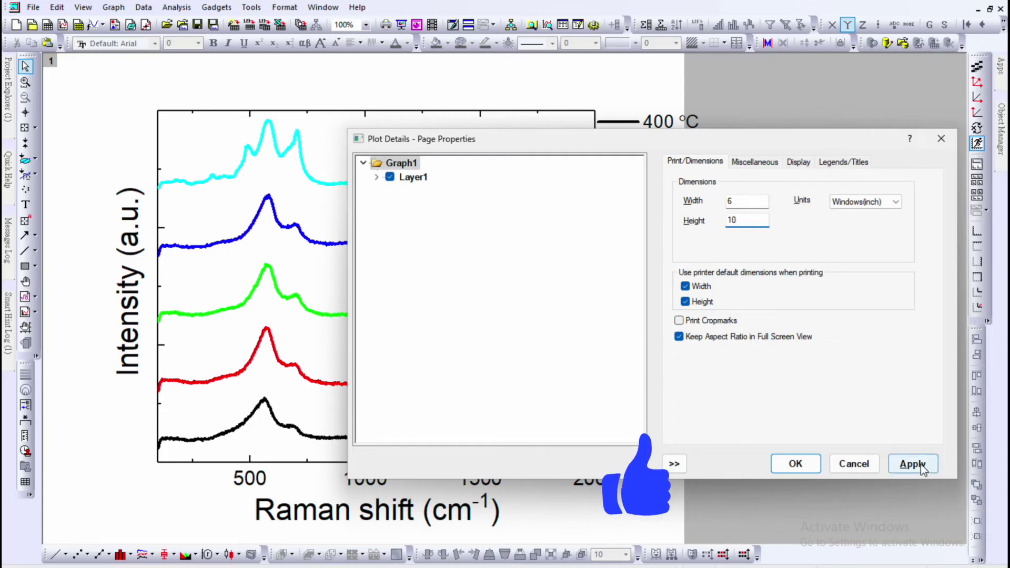
{"action": "left_click", "coordinate": [795, 463]}
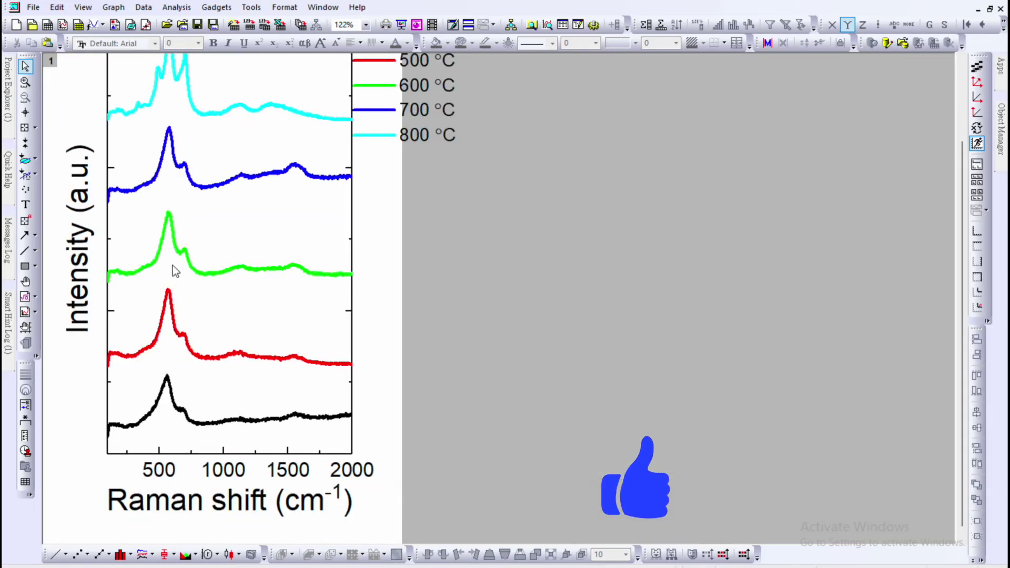
{"action": "left_click", "coordinate": [235, 358]}
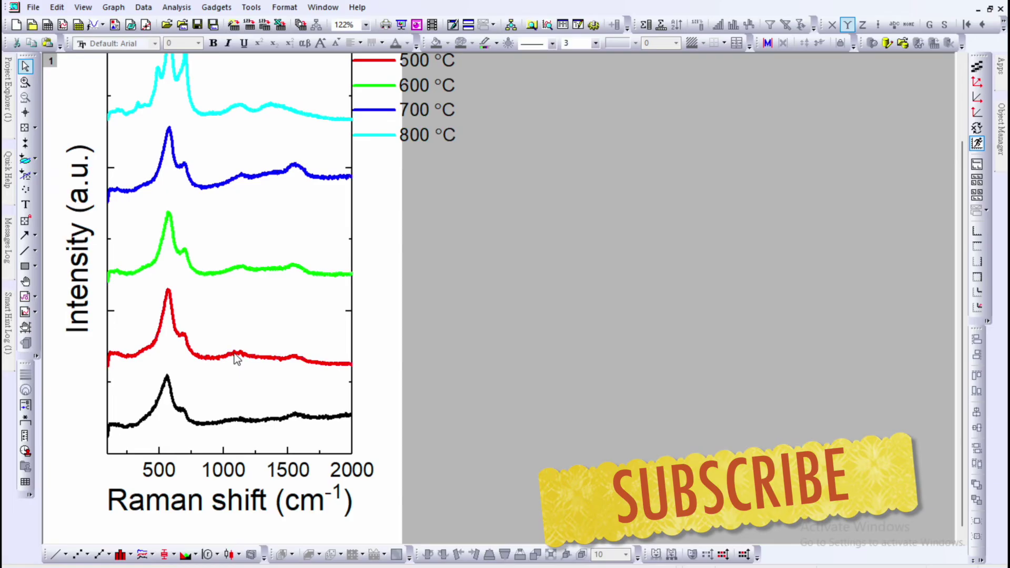
{"action": "double_click", "coordinate": [235, 358]}
Set the 500C curve's Y offset to 400
{"action": "left_click", "coordinate": [838, 161]}
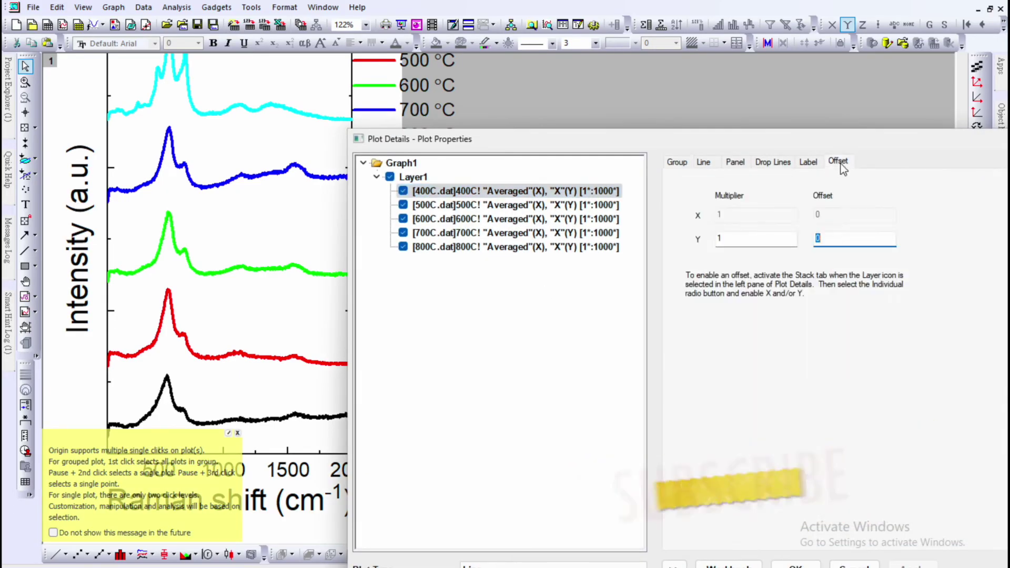
{"action": "left_click_drag", "start_coordinate": [860, 141], "coordinate": [827, 122]}
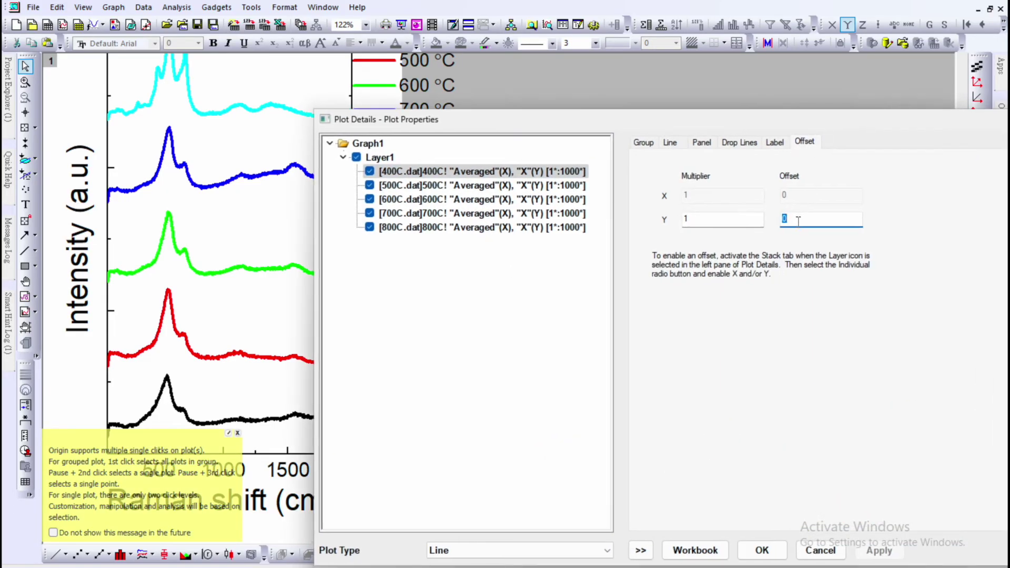
{"action": "left_click", "coordinate": [575, 188]}
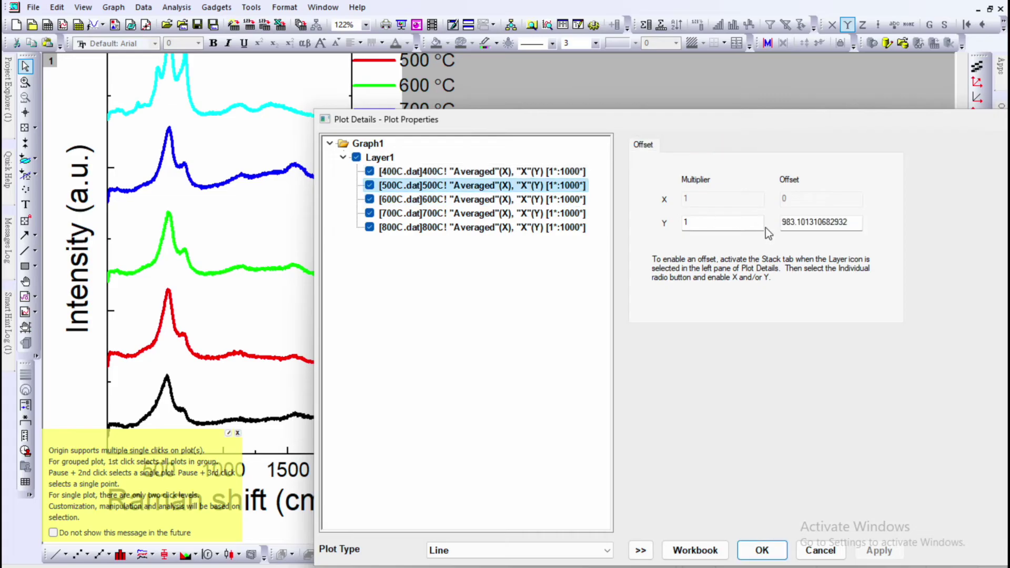
{"action": "left_click", "coordinate": [791, 222]}
{"action": "double_click", "coordinate": [853, 223]}
{"action": "left_click", "coordinate": [853, 223]}
{"action": "double_click", "coordinate": [853, 223]}
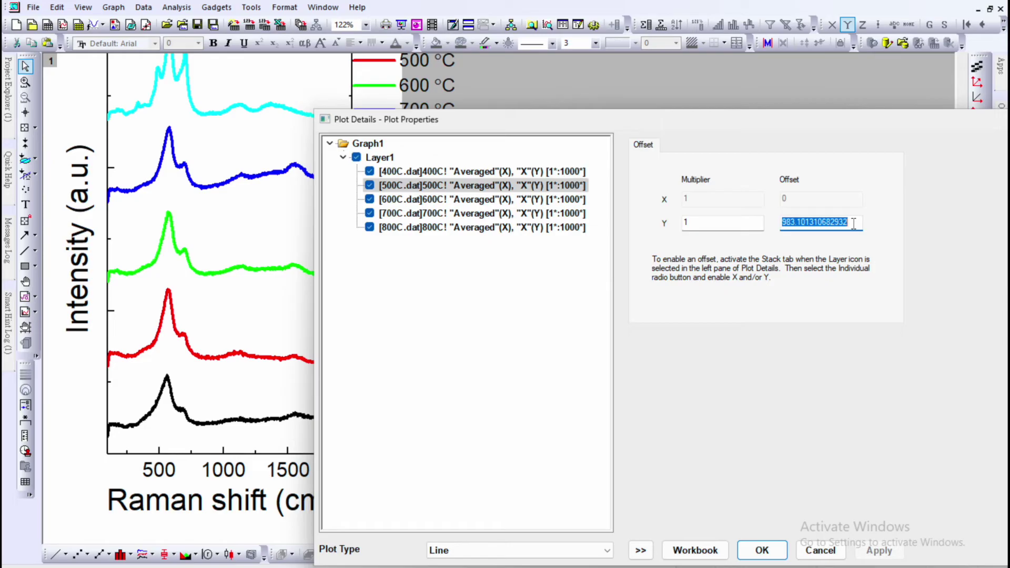
{"action": "type", "text": "400"}
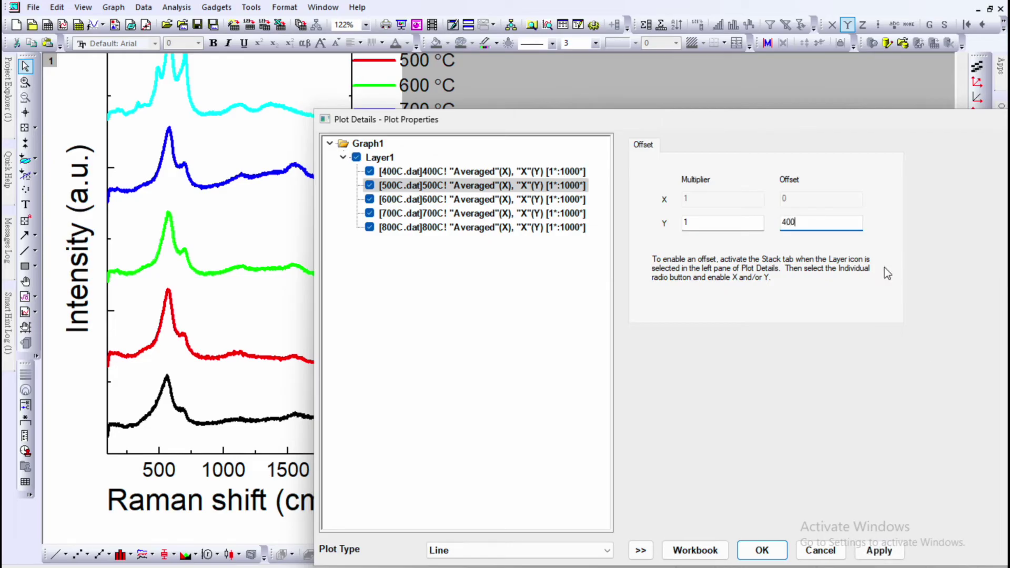
{"action": "left_click", "coordinate": [886, 559]}
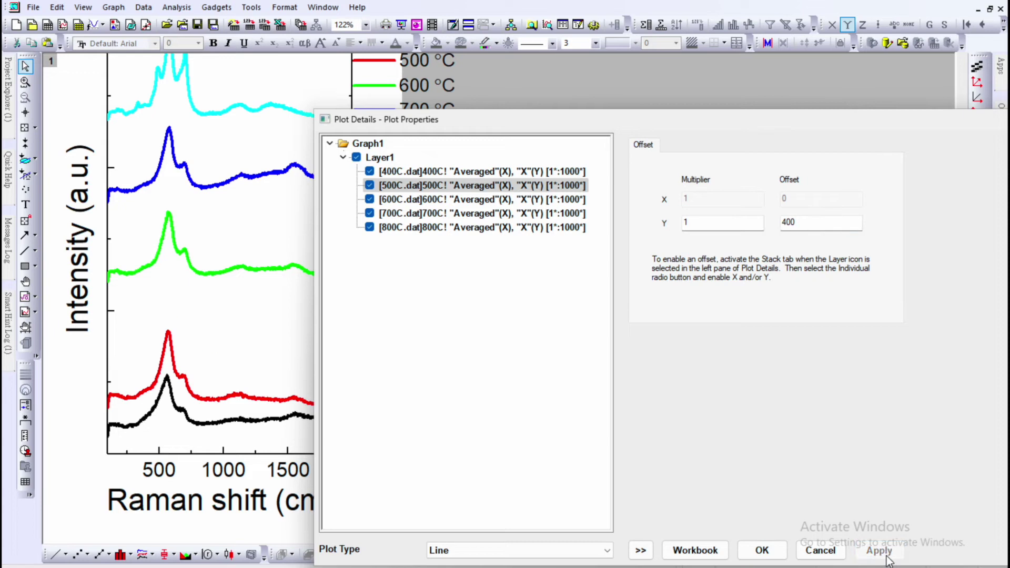
Set the 600C curve's Y offset to 800 and lower the 500C offset to 300
{"action": "left_click", "coordinate": [552, 199]}
{"action": "double_click", "coordinate": [801, 223]}
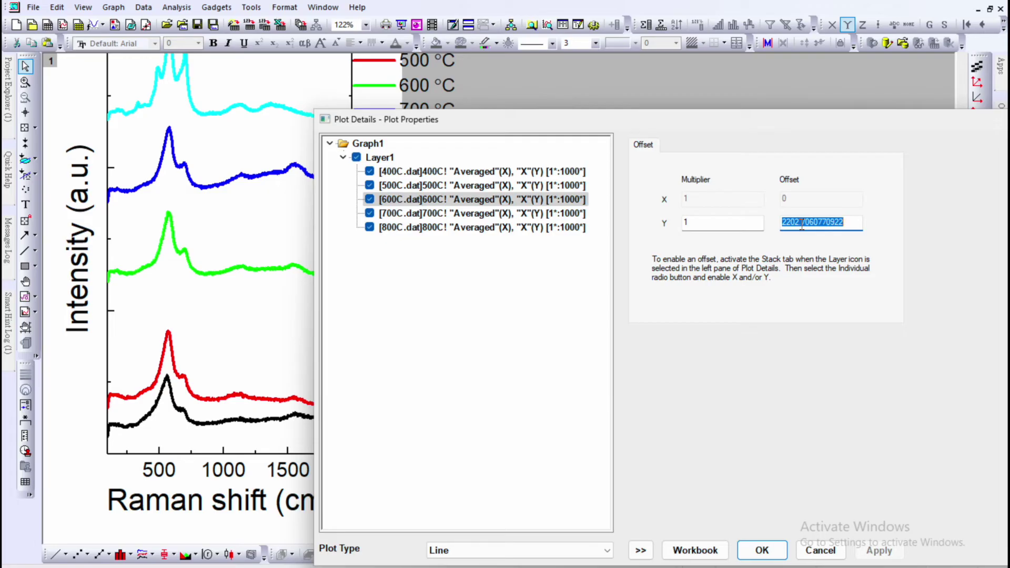
{"action": "type", "text": "8000"}
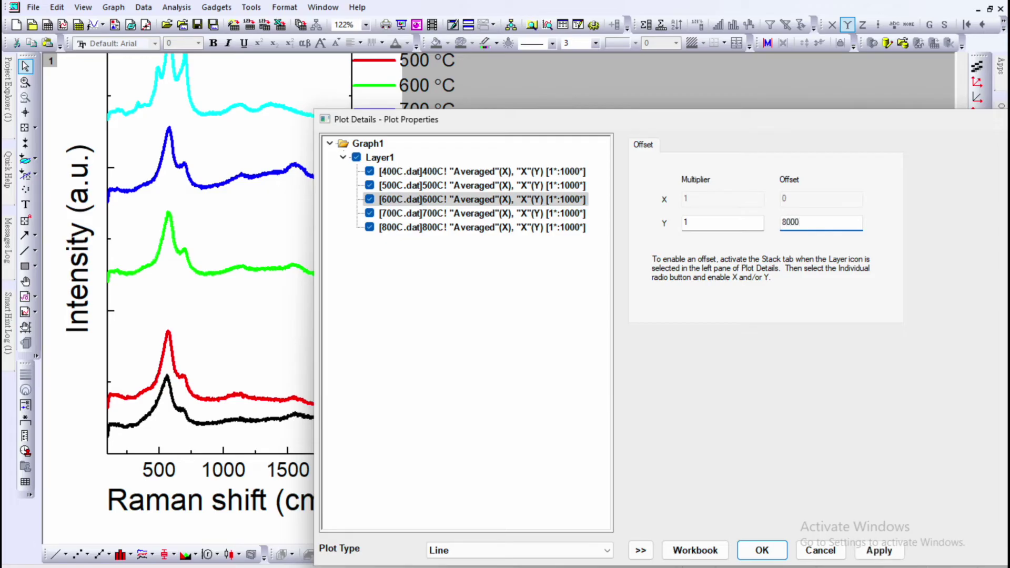
{"action": "left_click", "coordinate": [878, 550]}
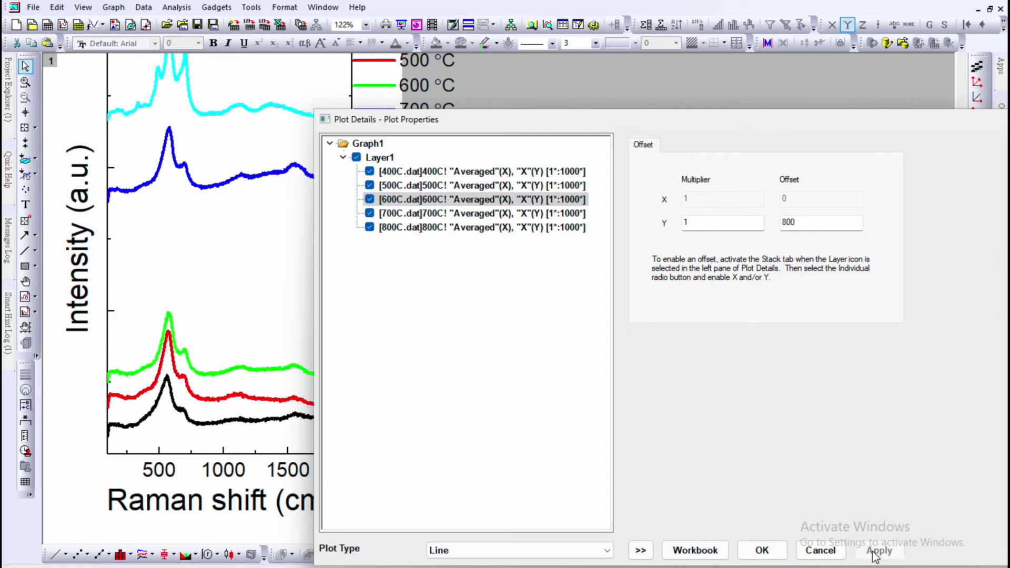
{"action": "left_click", "coordinate": [783, 223]}
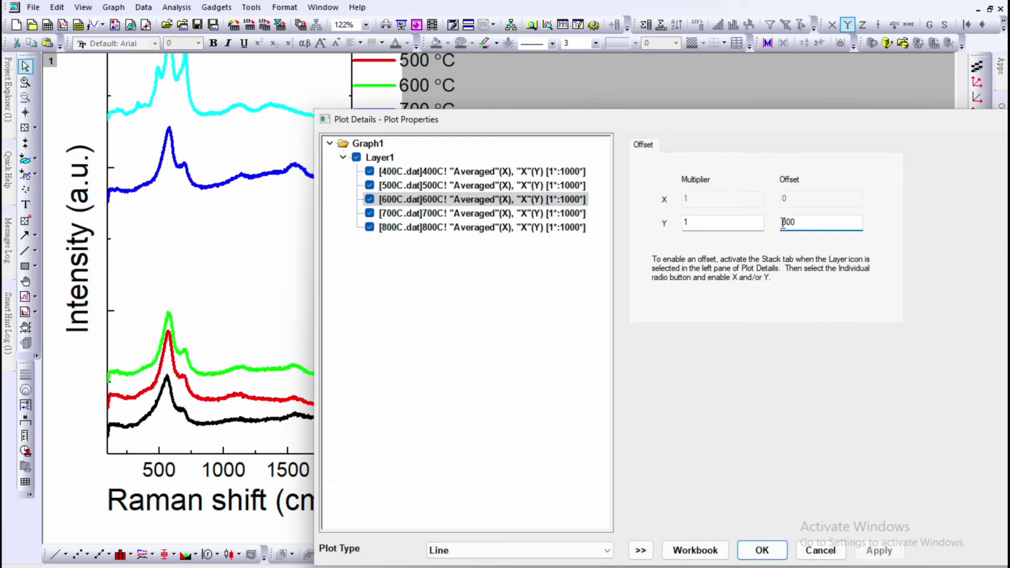
{"action": "left_click", "coordinate": [558, 185]}
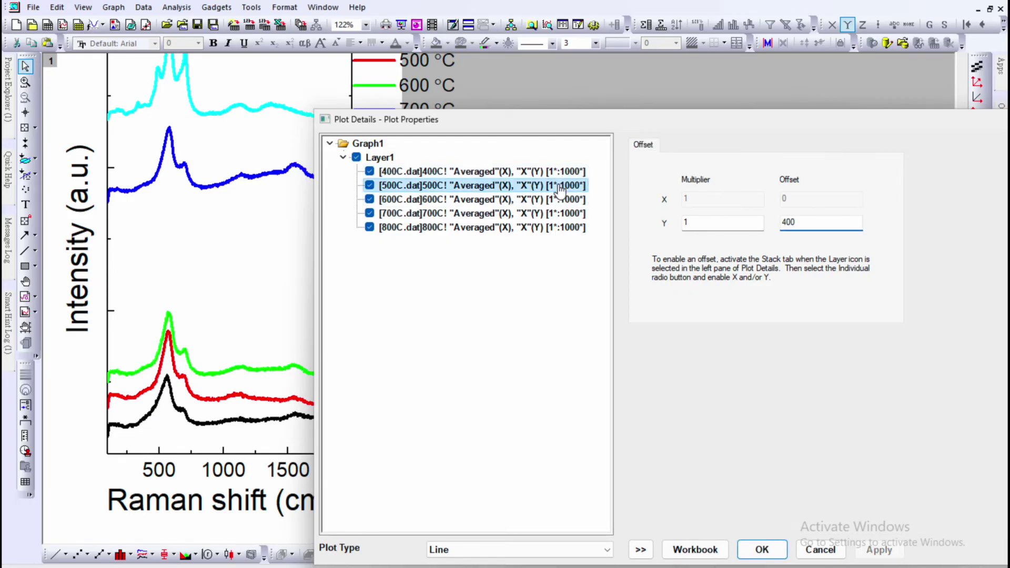
{"action": "left_click", "coordinate": [780, 225]}
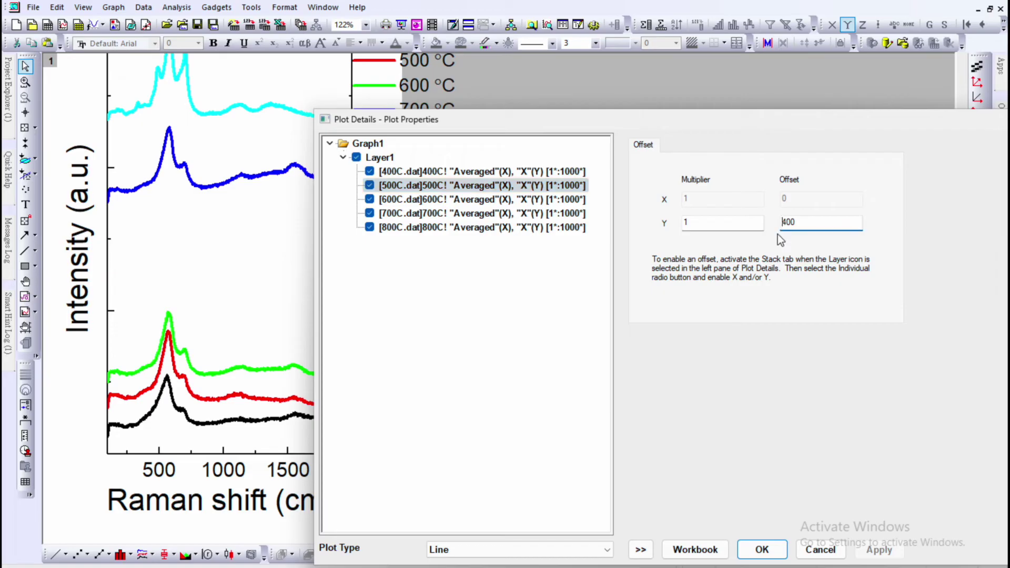
{"action": "key", "text": "BackSpace"}
{"action": "type", "text": "3"}
{"action": "left_click", "coordinate": [874, 549]}
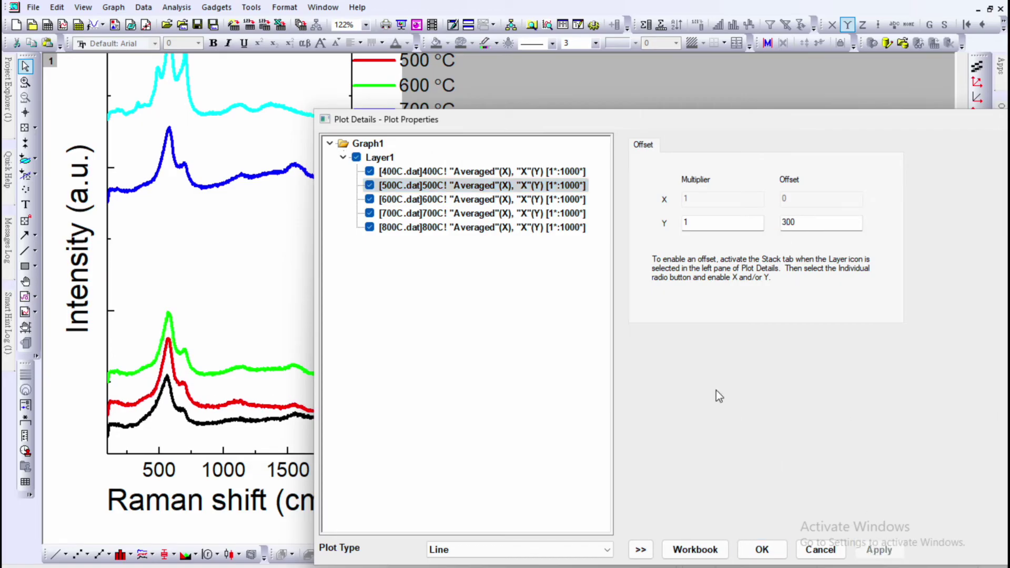
Set the 700C curve's Y offset to 1200 and the 800C curve's to 1500
{"action": "left_click", "coordinate": [526, 213]}
{"action": "double_click", "coordinate": [811, 222]}
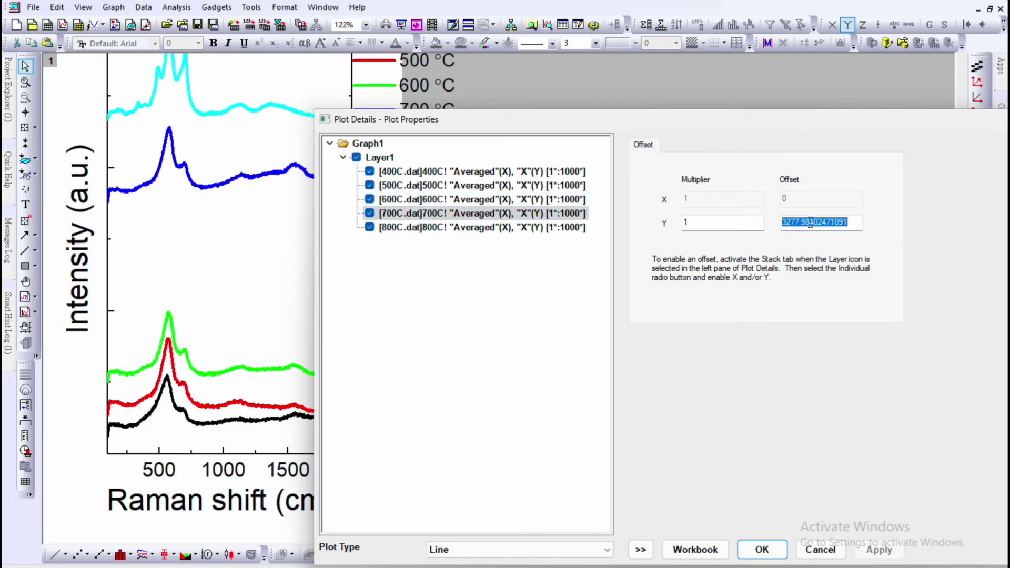
{"action": "type", "text": "1200"}
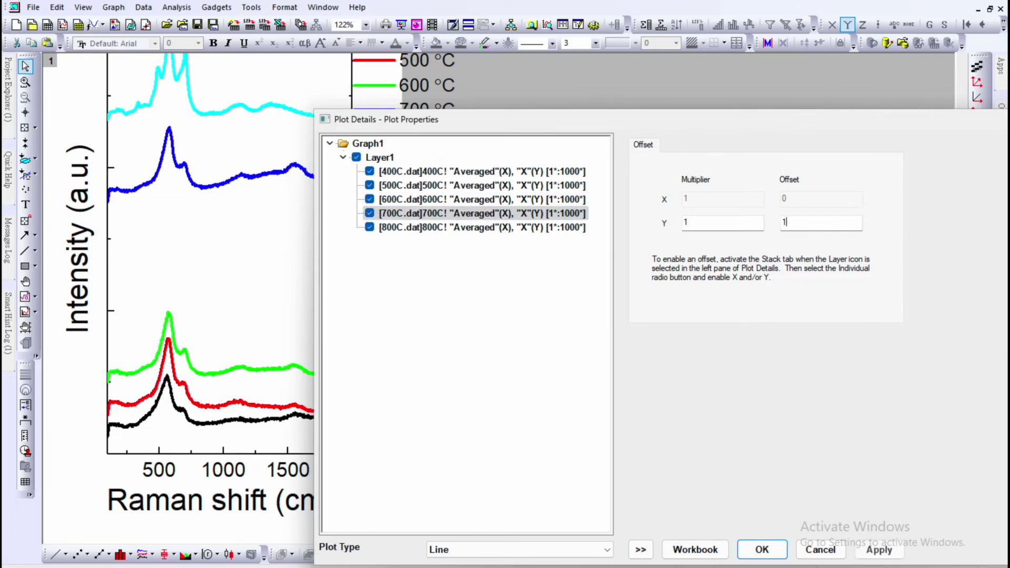
{"action": "left_click", "coordinate": [877, 549]}
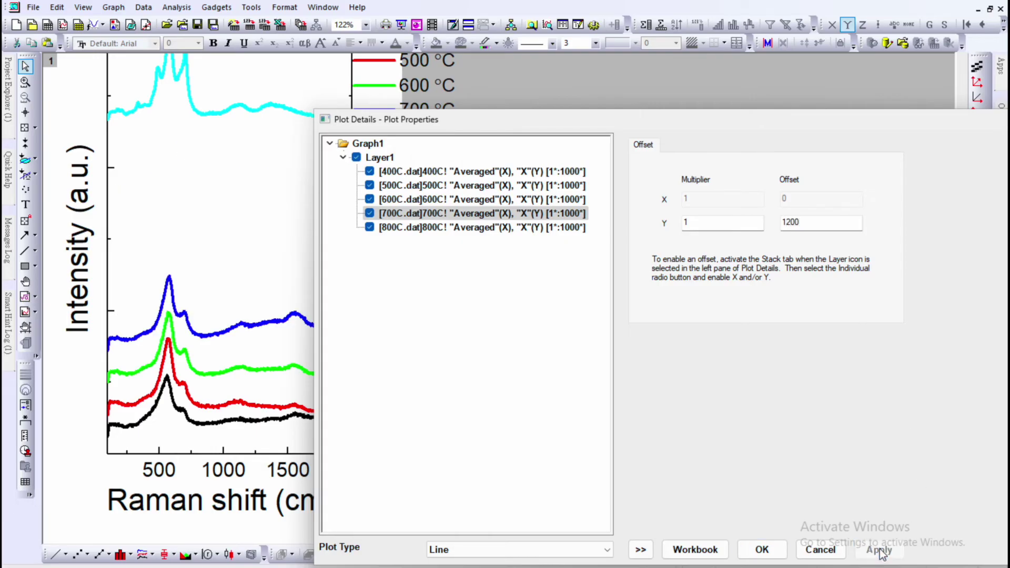
{"action": "left_click", "coordinate": [573, 227]}
{"action": "double_click", "coordinate": [796, 223]}
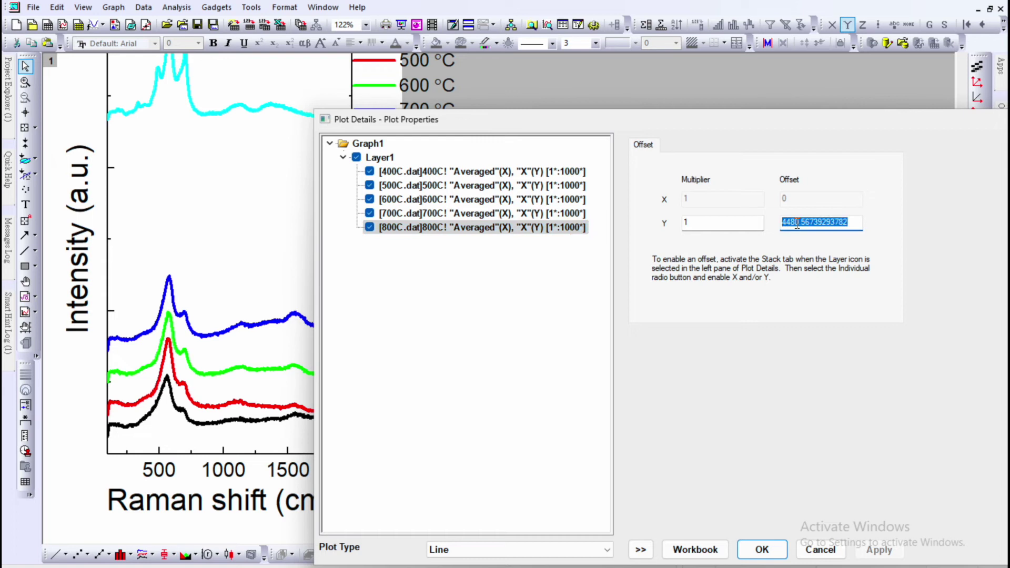
{"action": "type", "text": "150"}
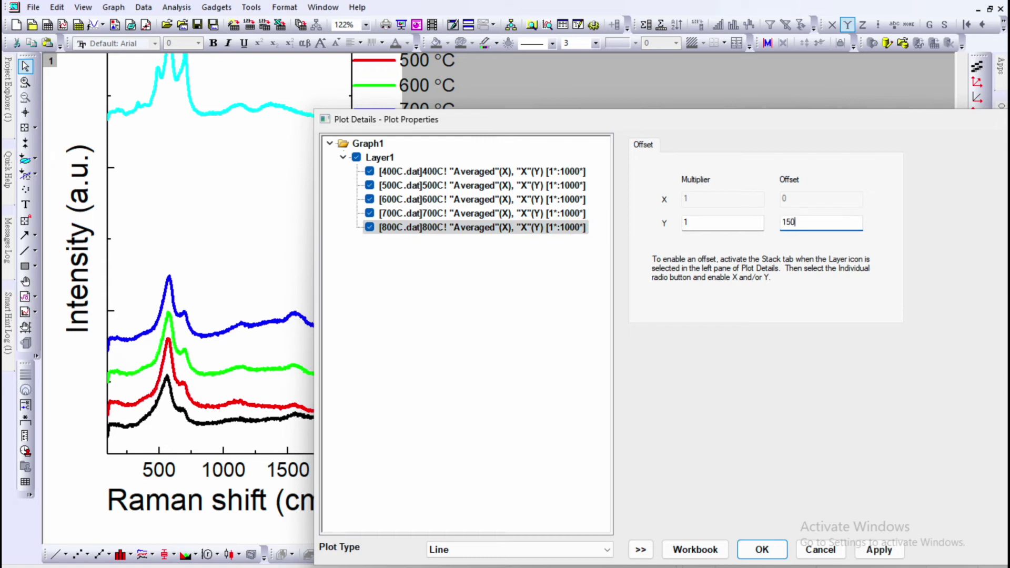
{"action": "type", "text": "0"}
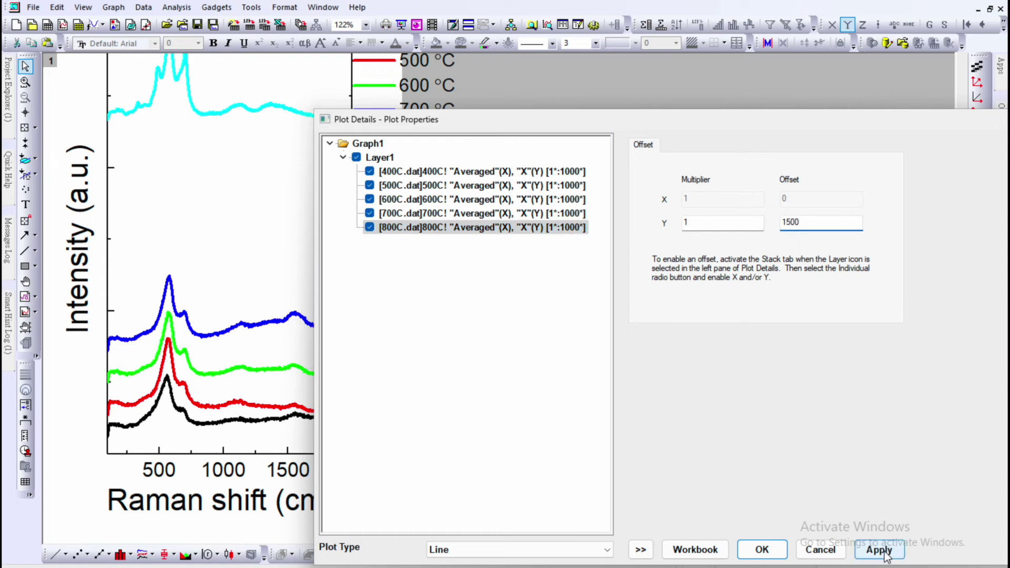
{"action": "left_click", "coordinate": [884, 547]}
Raise the 800C curve's Y offset to 1800 and close Plot Details
{"action": "left_click", "coordinate": [809, 223]}
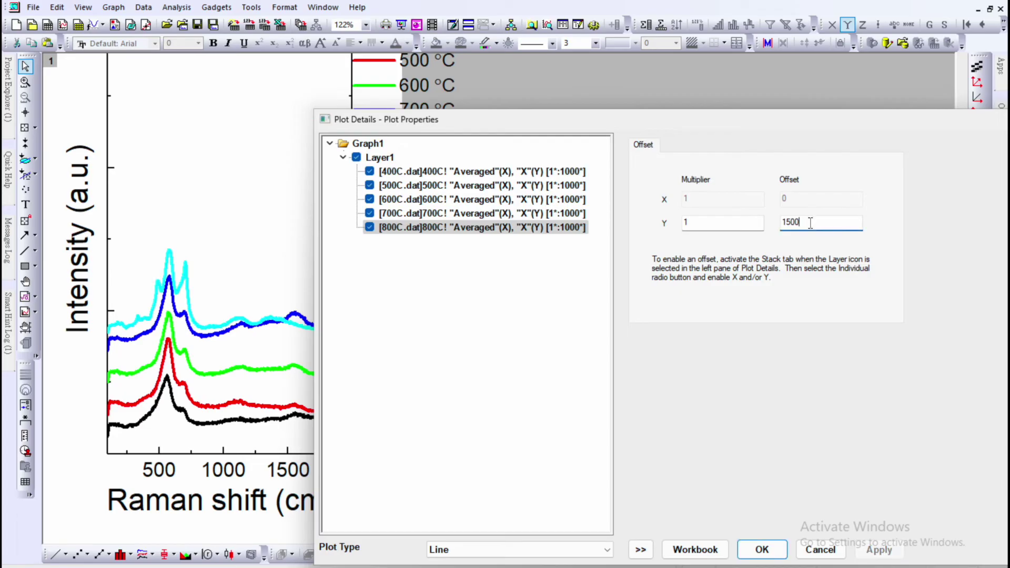
{"action": "key", "text": "BackSpace"}
{"action": "type", "text": "7"}
{"action": "left_click", "coordinate": [879, 550]}
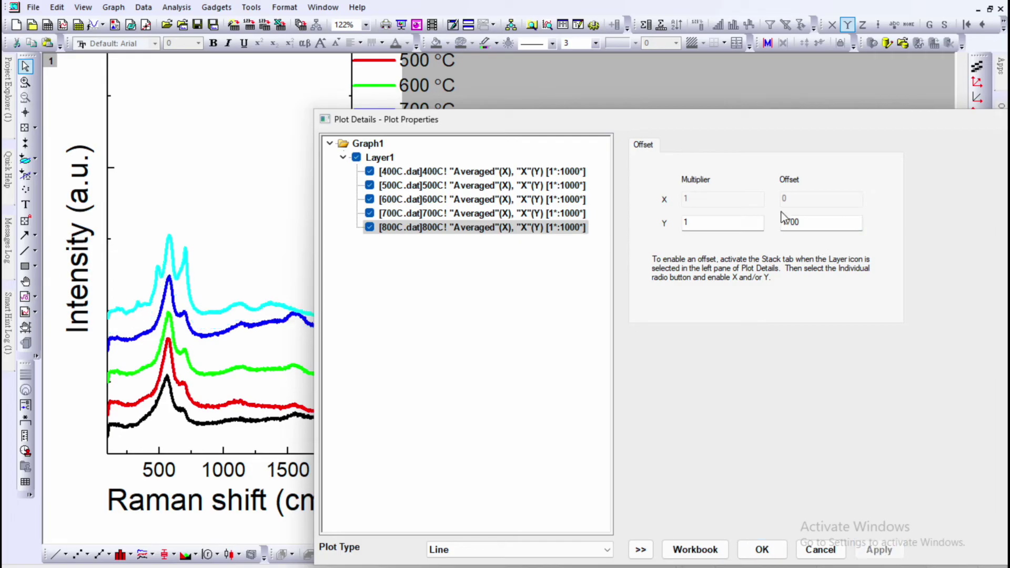
{"action": "left_click", "coordinate": [792, 222]}
{"action": "key", "text": "BackSpace"}
{"action": "type", "text": "8"}
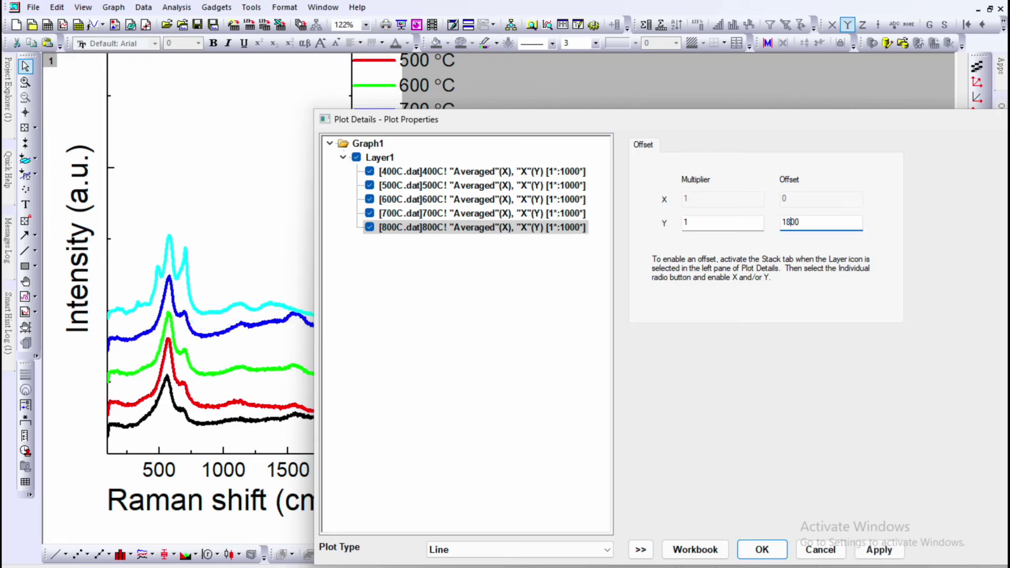
{"action": "left_click", "coordinate": [879, 549]}
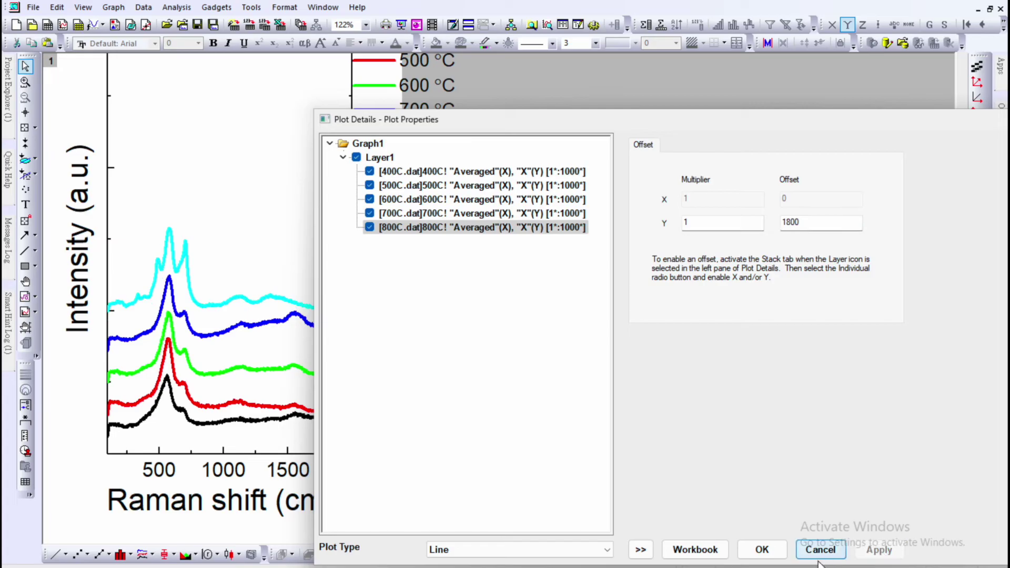
{"action": "left_click", "coordinate": [762, 550]}
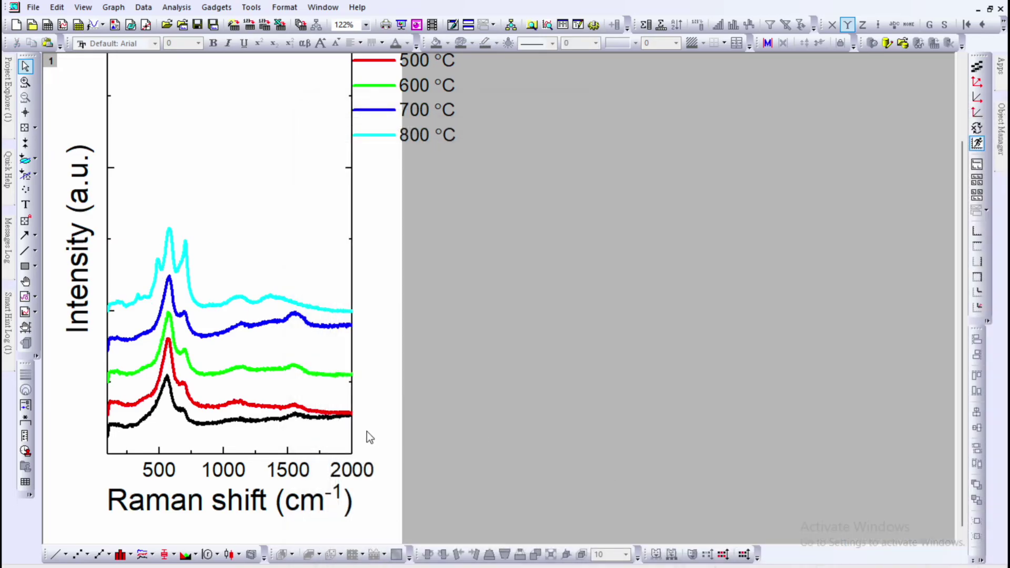
Rescale the graph, then set the Raman shift axis back to 100–2000
{"action": "left_click", "coordinate": [977, 83]}
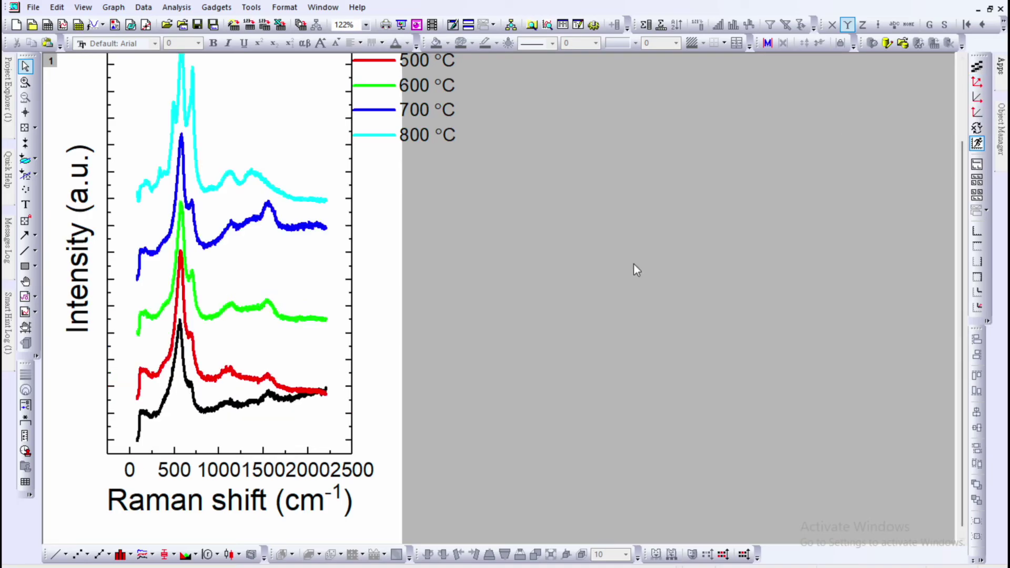
{"action": "left_click", "coordinate": [275, 478]}
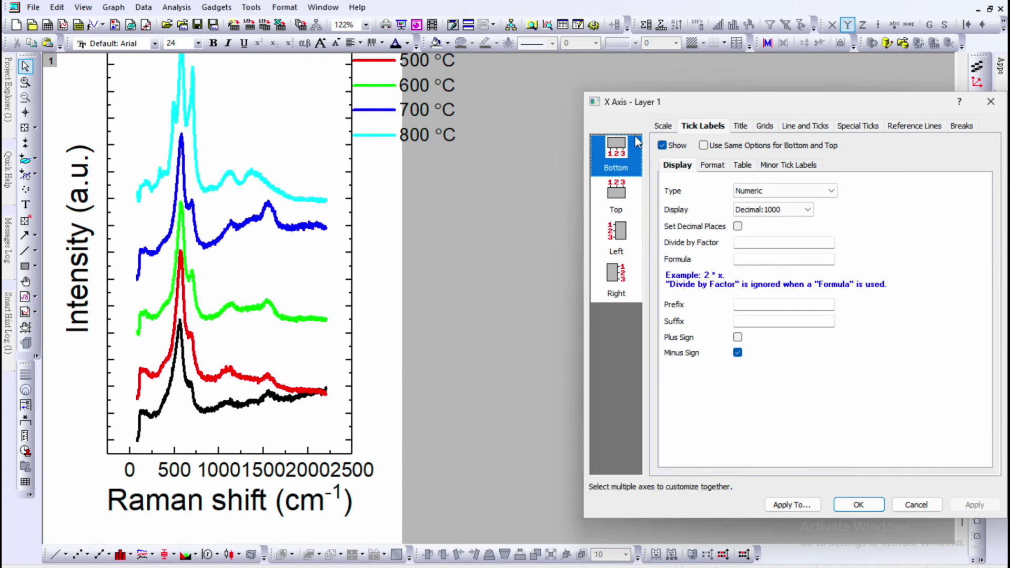
{"action": "left_click", "coordinate": [664, 127]}
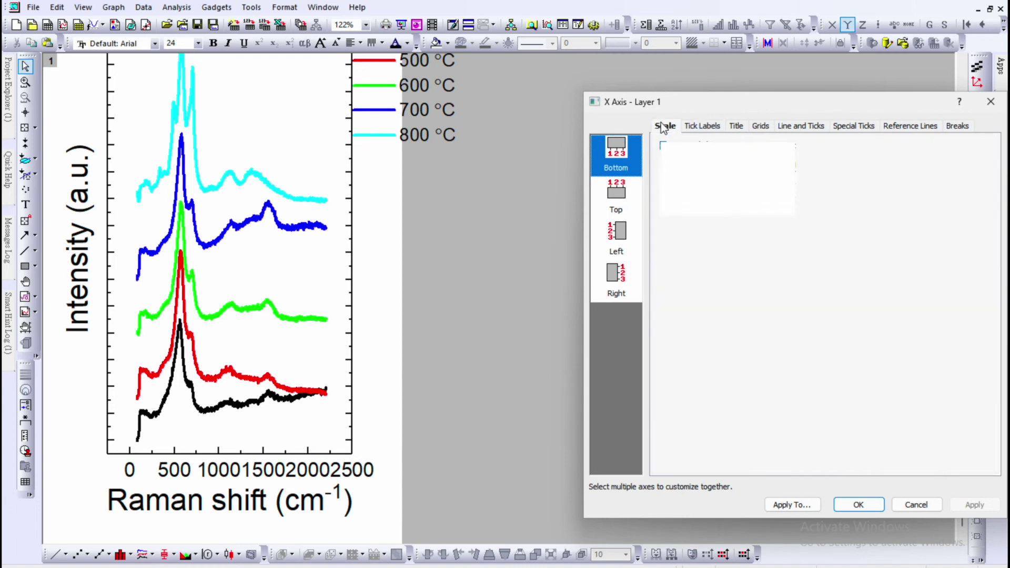
{"action": "double_click", "coordinate": [752, 147]}
{"action": "type", "text": "100"}
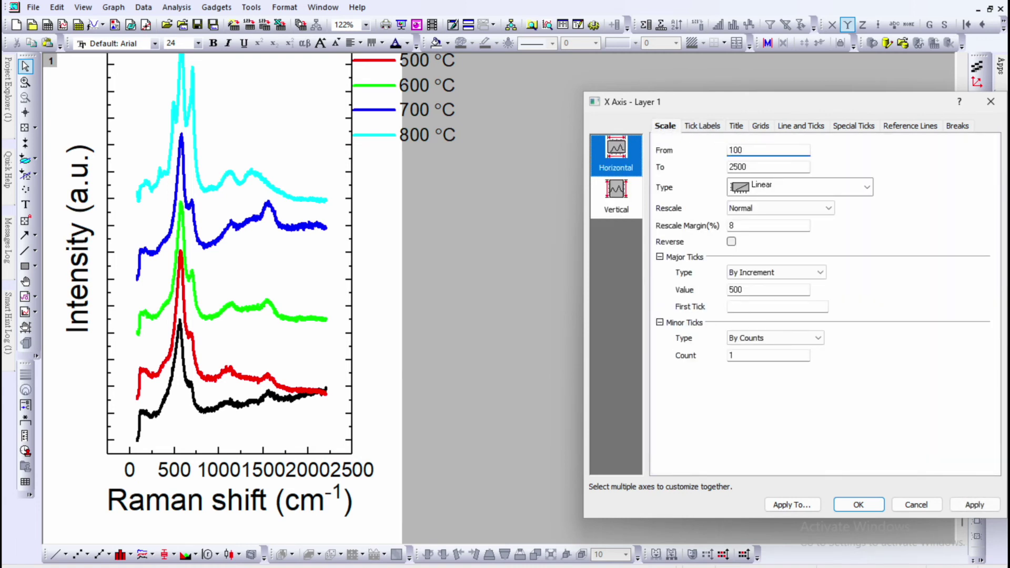
{"action": "key", "text": "Tab"}
{"action": "type", "text": "2000"}
{"action": "left_click", "coordinate": [976, 505]}
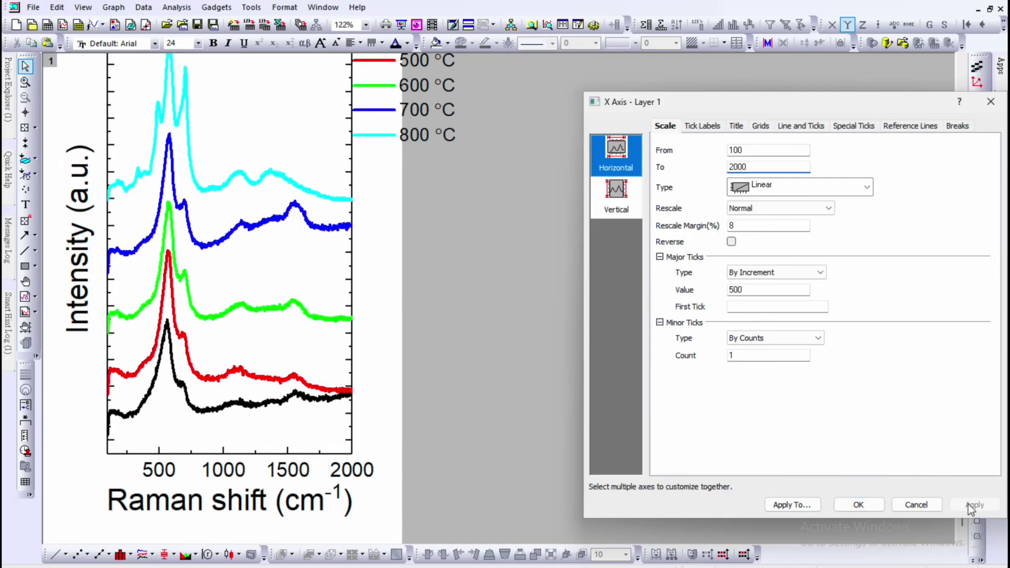
{"action": "left_click", "coordinate": [857, 504]}
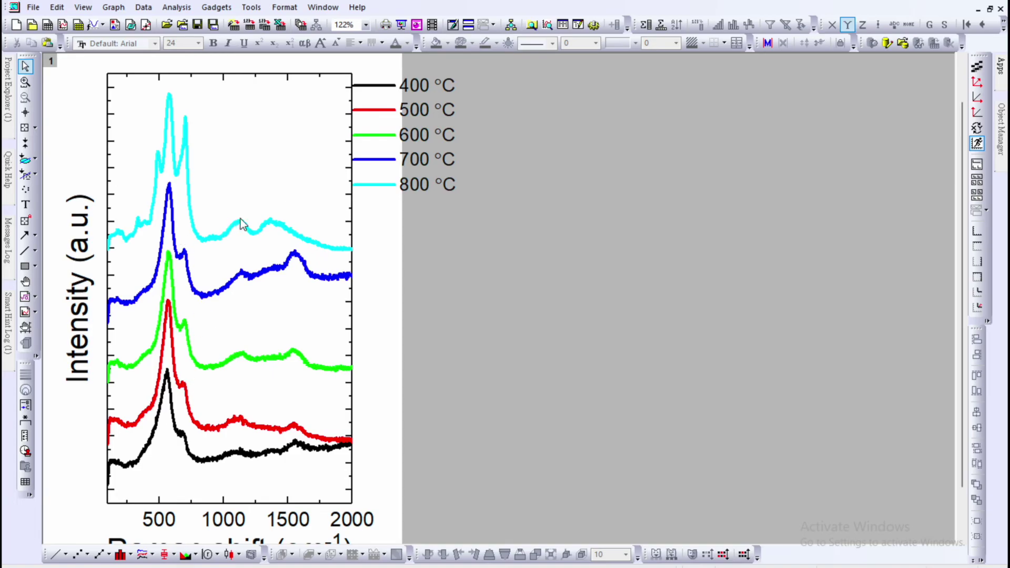
Move the temperature legend inside the plot and shrink its text to size 18
{"action": "left_click", "coordinate": [422, 137]}
{"action": "left_click_drag", "start_coordinate": [422, 137], "coordinate": [301, 135]}
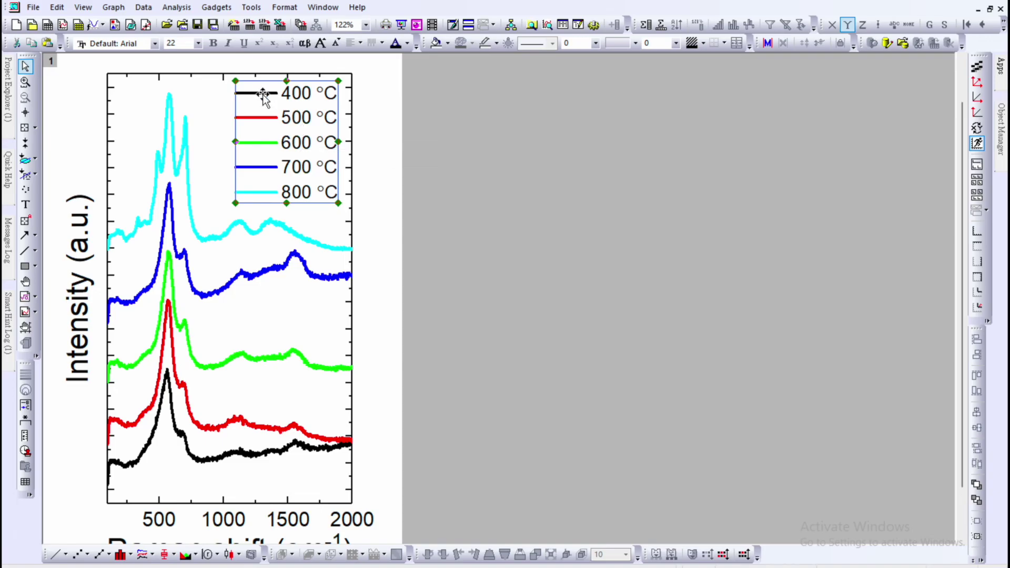
{"action": "left_click", "coordinate": [197, 43]}
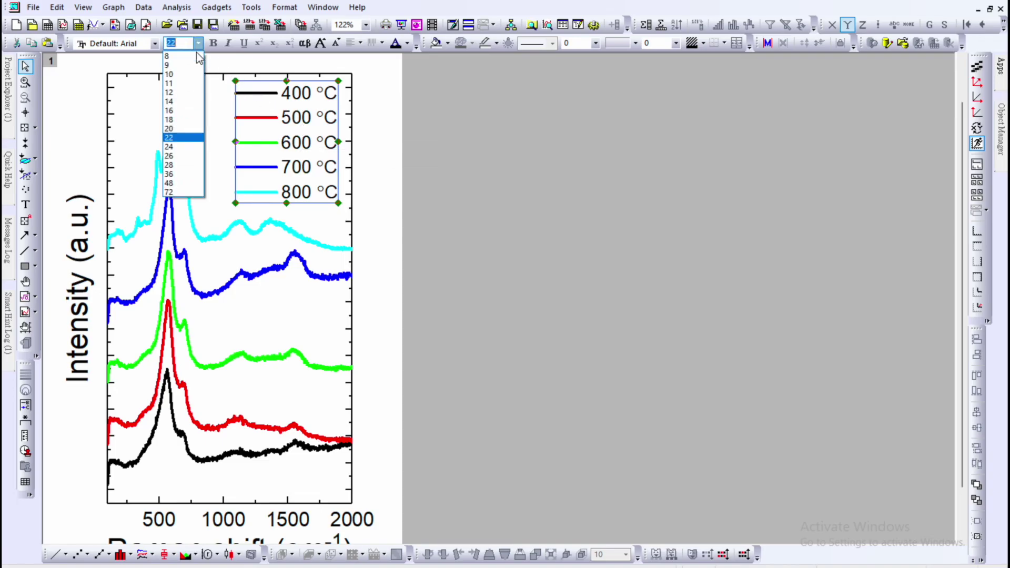
{"action": "left_click", "coordinate": [184, 120]}
{"action": "left_click_drag", "start_coordinate": [291, 117], "coordinate": [317, 116]}
Read the 800 °C main peak position (X = 576.998, Y = 3153.13) with the Data Reader
{"action": "left_click", "coordinate": [459, 144]}
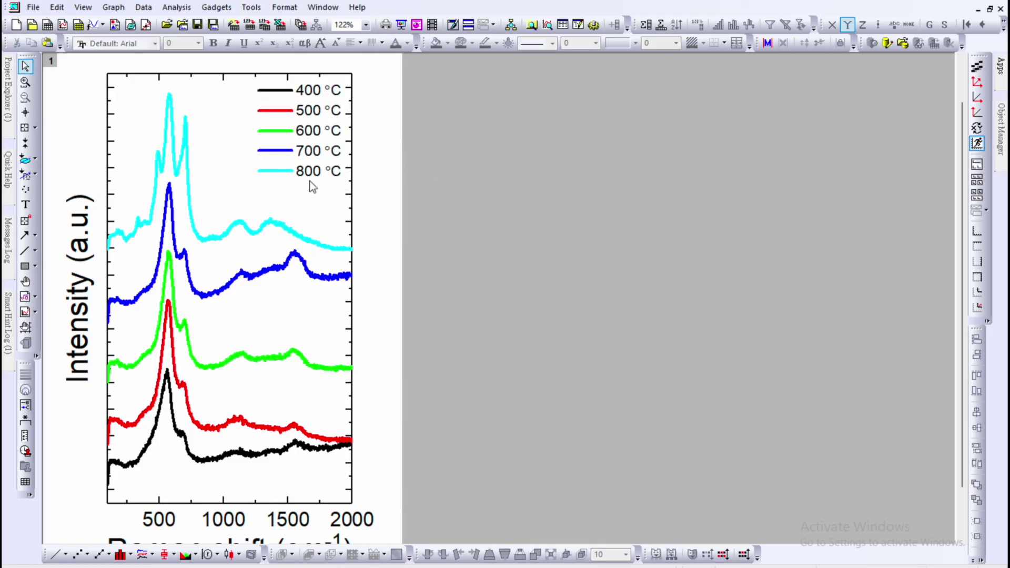
{"action": "left_click", "coordinate": [25, 127]}
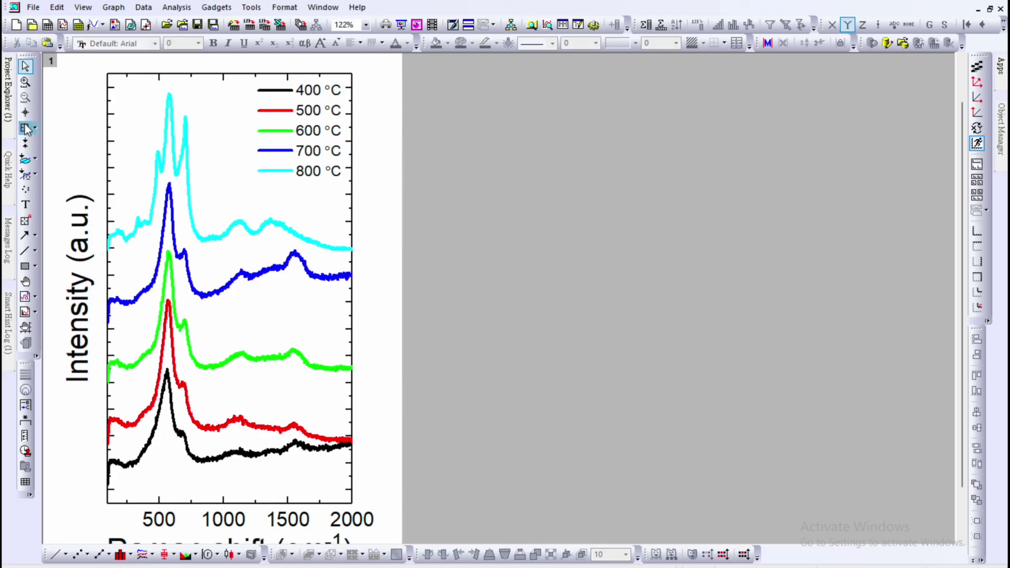
{"action": "left_click", "coordinate": [168, 93]}
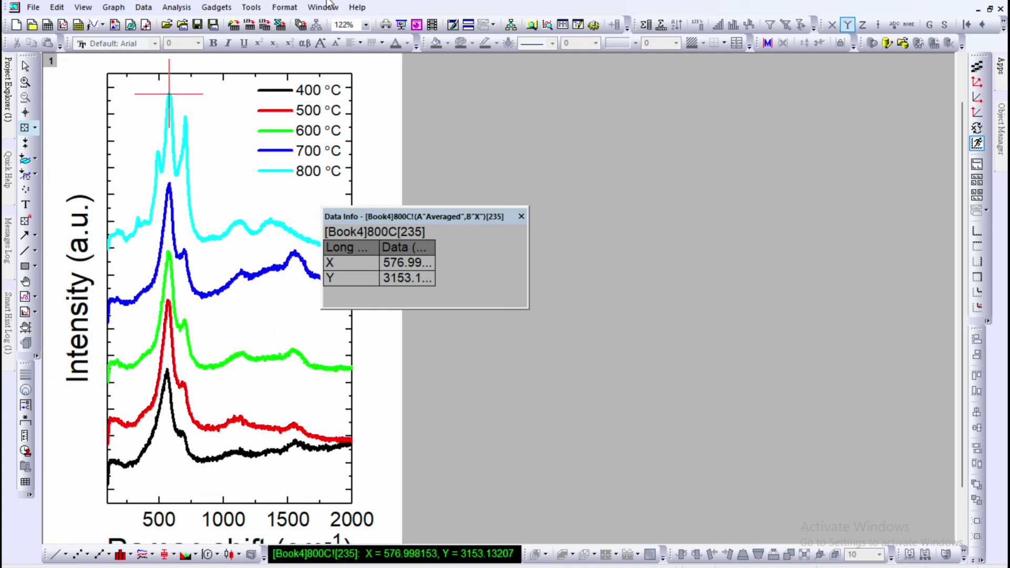
Add a vertical straight line at x = 576.9981 through the 800 °C peak
{"action": "left_click", "coordinate": [113, 7]}
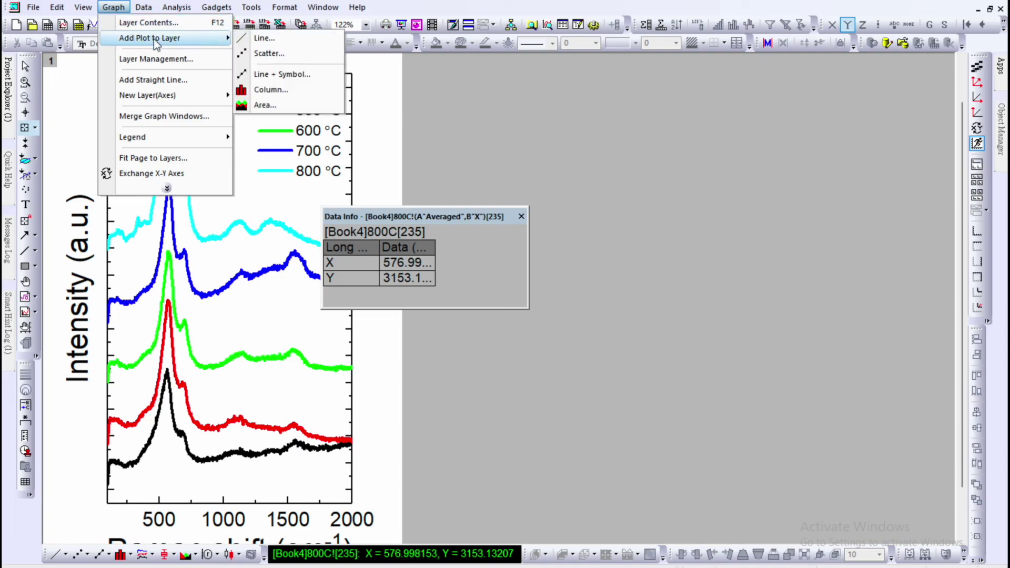
{"action": "left_click", "coordinate": [157, 78]}
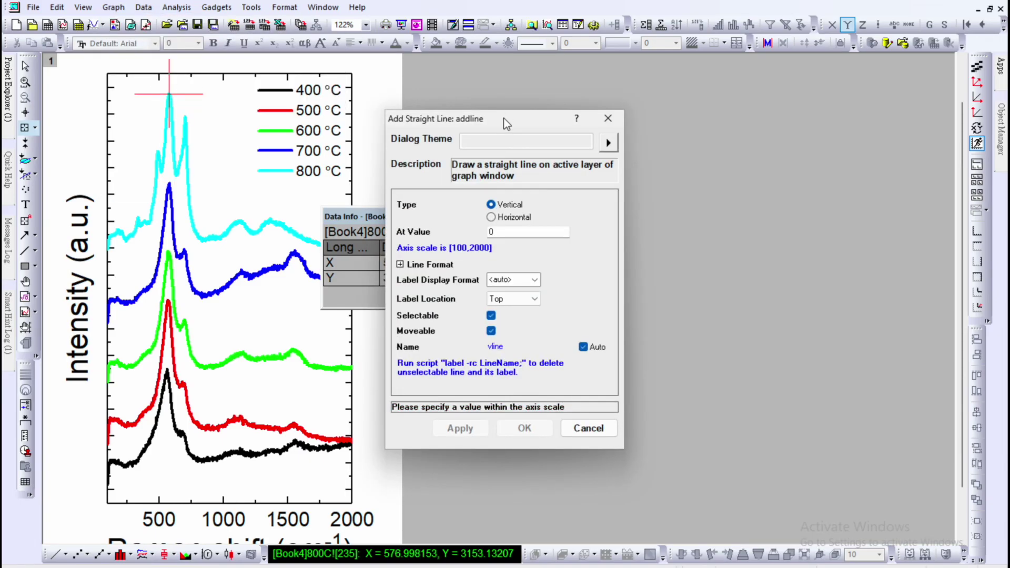
{"action": "left_click_drag", "start_coordinate": [507, 124], "coordinate": [705, 134]}
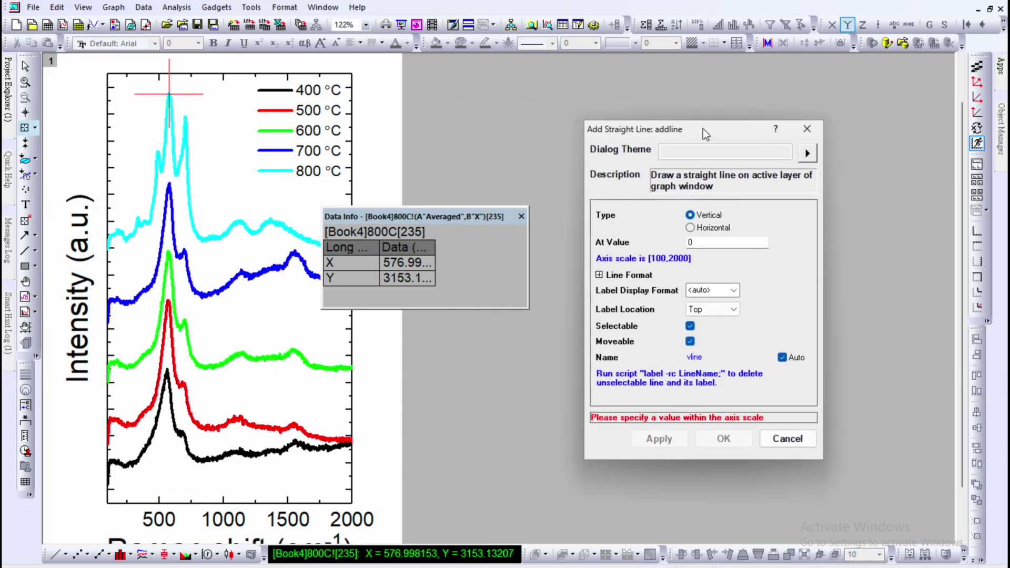
{"action": "left_click", "coordinate": [702, 241]}
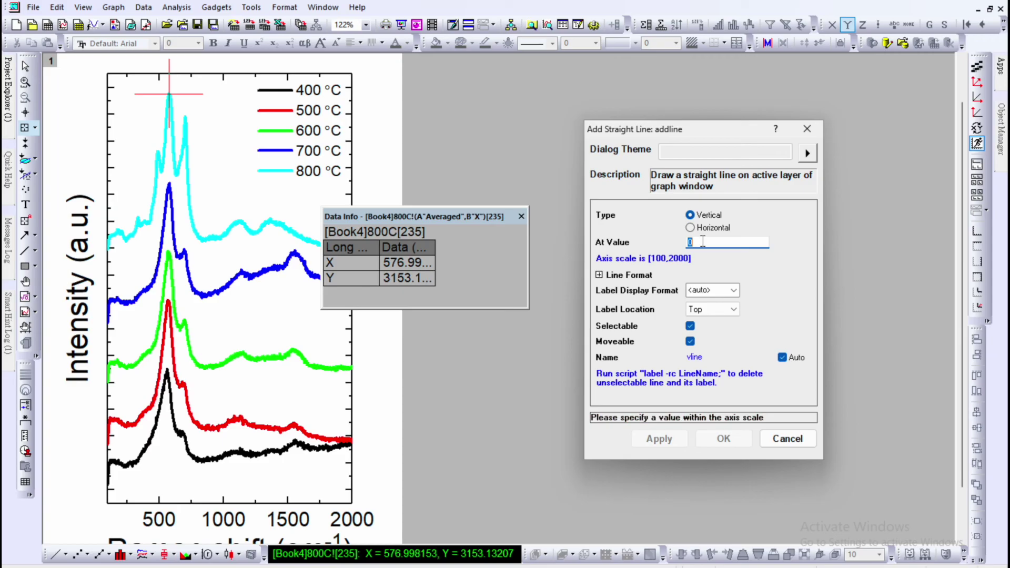
{"action": "type", "text": "576.9981"}
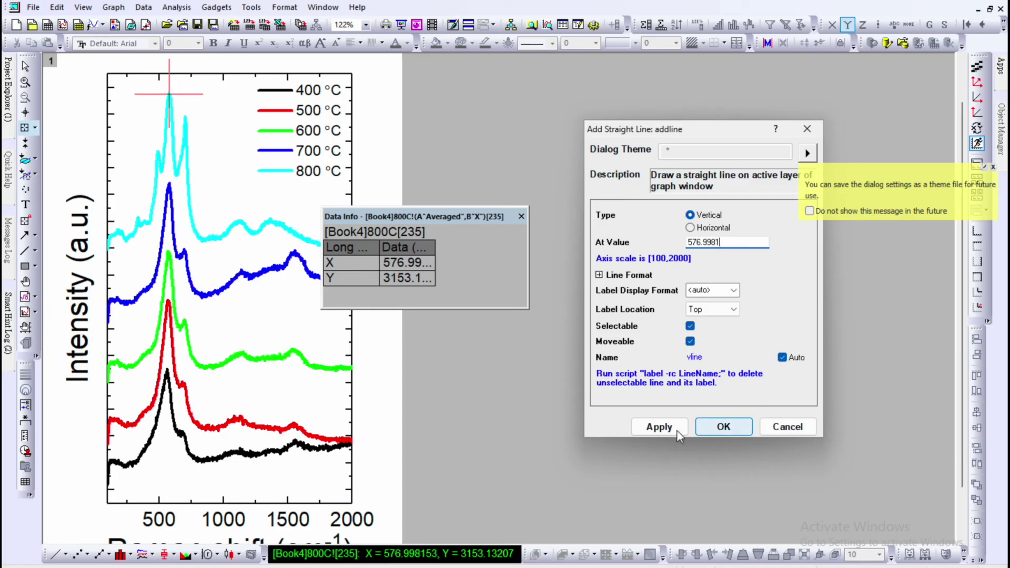
{"action": "left_click", "coordinate": [660, 429]}
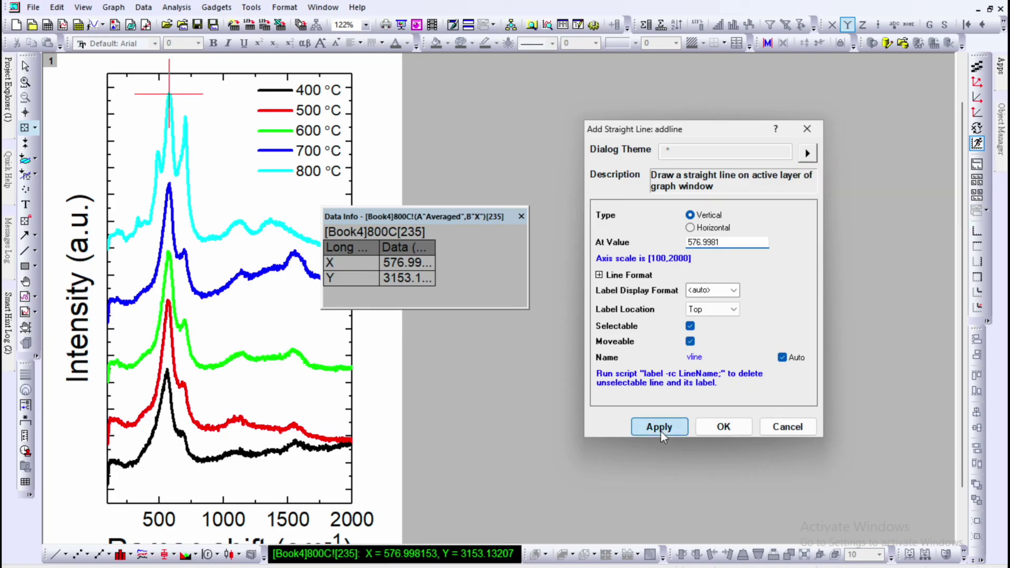
{"action": "left_click", "coordinate": [788, 426]}
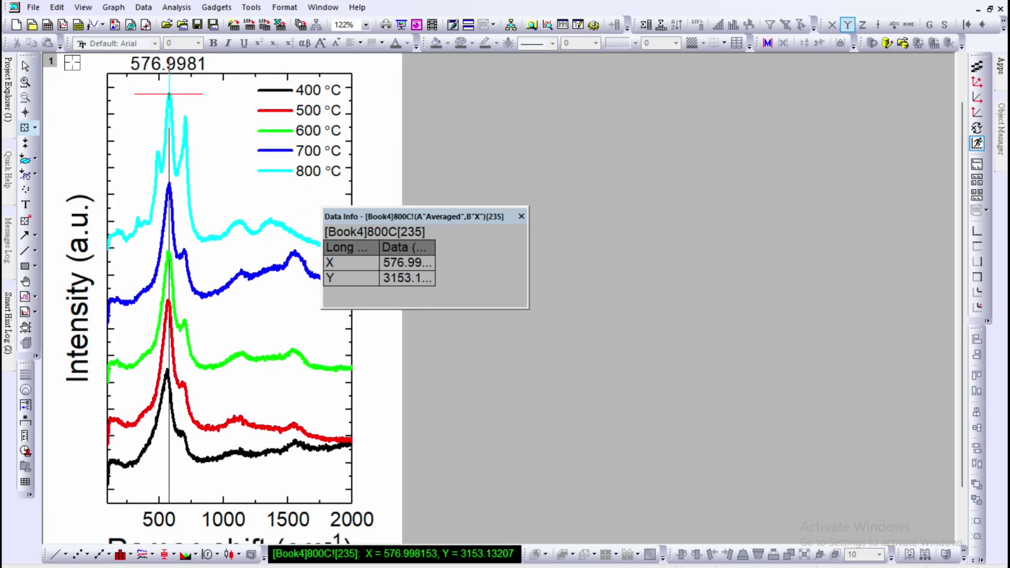
Select the line's 576.9981 value label for removal
{"action": "left_click", "coordinate": [25, 66]}
{"action": "left_click", "coordinate": [182, 63]}
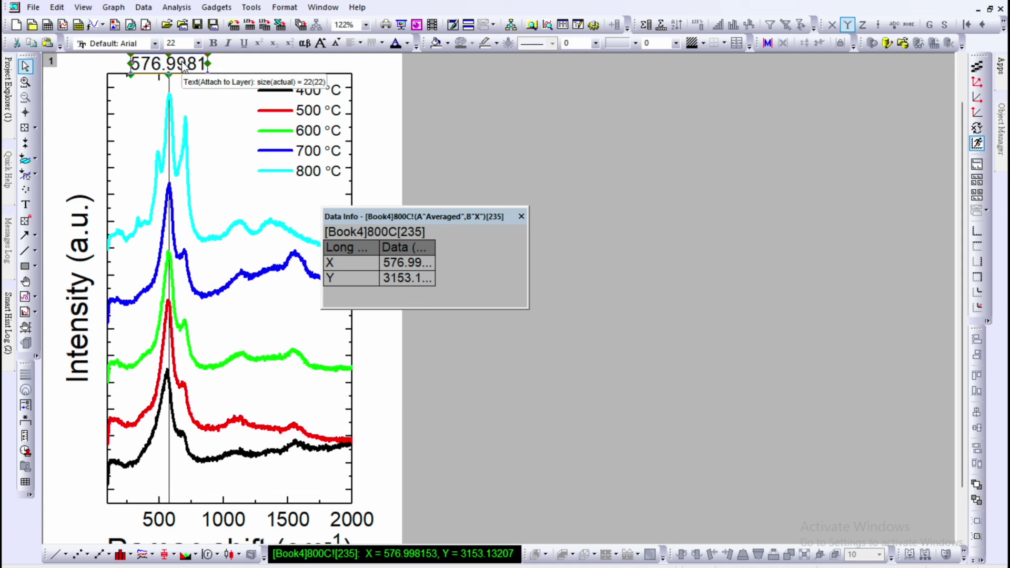
{"action": "right_click", "coordinate": [182, 63]}
Delete the 576.9981 line label and close the Data Info readout
{"action": "left_click", "coordinate": [234, 102]}
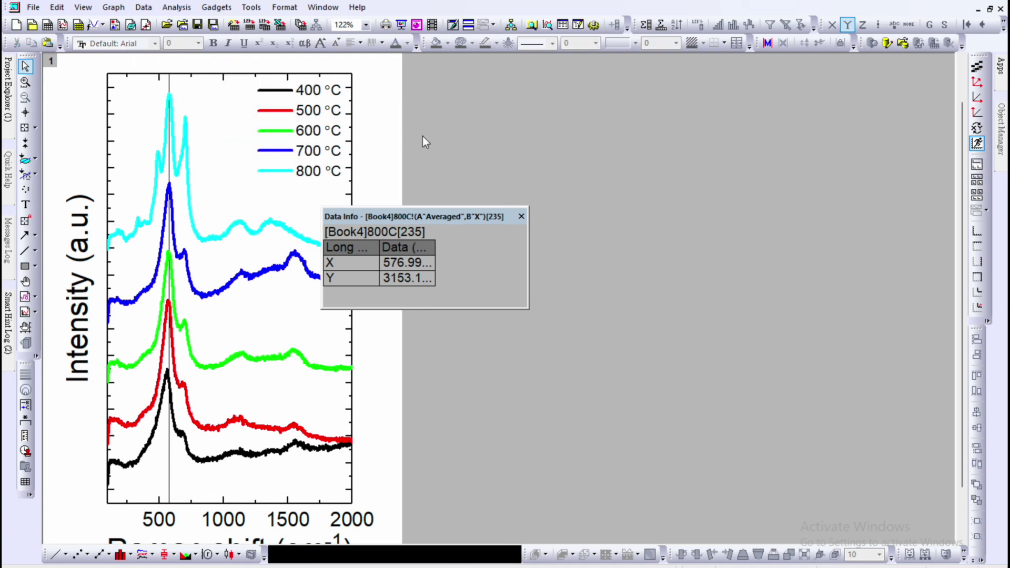
{"action": "left_click", "coordinate": [521, 217]}
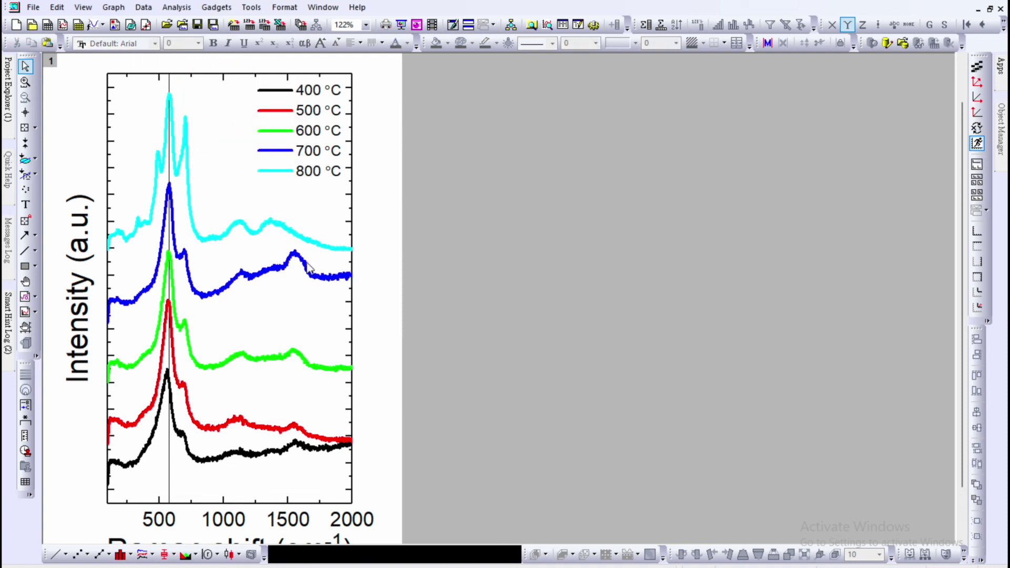
{"action": "left_click", "coordinate": [167, 442]}
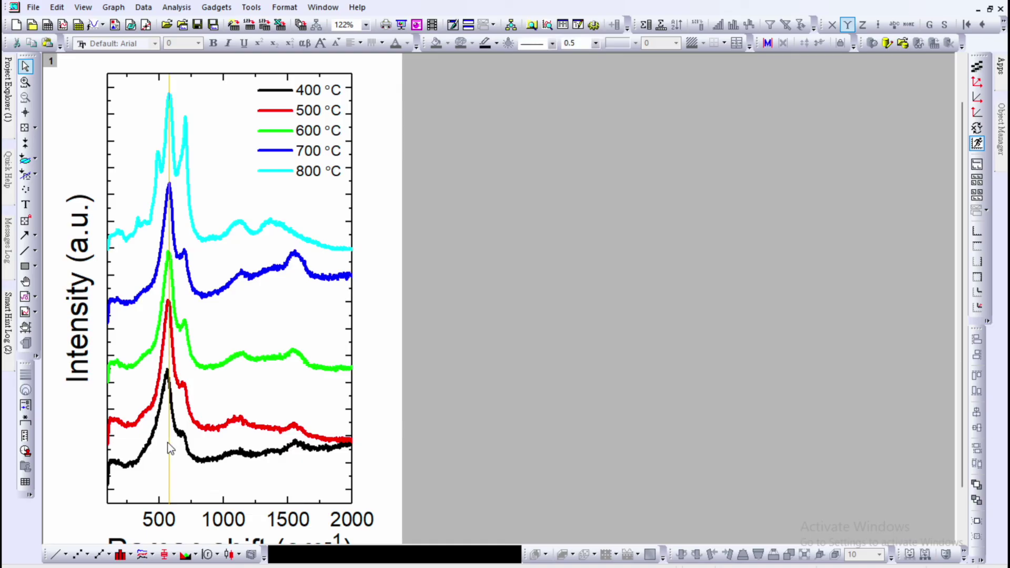
Make the peak line dashed, width 2 and magenta, then nudge the legend slightly lower
{"action": "left_click", "coordinate": [552, 46]}
{"action": "left_click", "coordinate": [554, 68]}
{"action": "left_click", "coordinate": [595, 45]}
{"action": "left_click", "coordinate": [584, 92]}
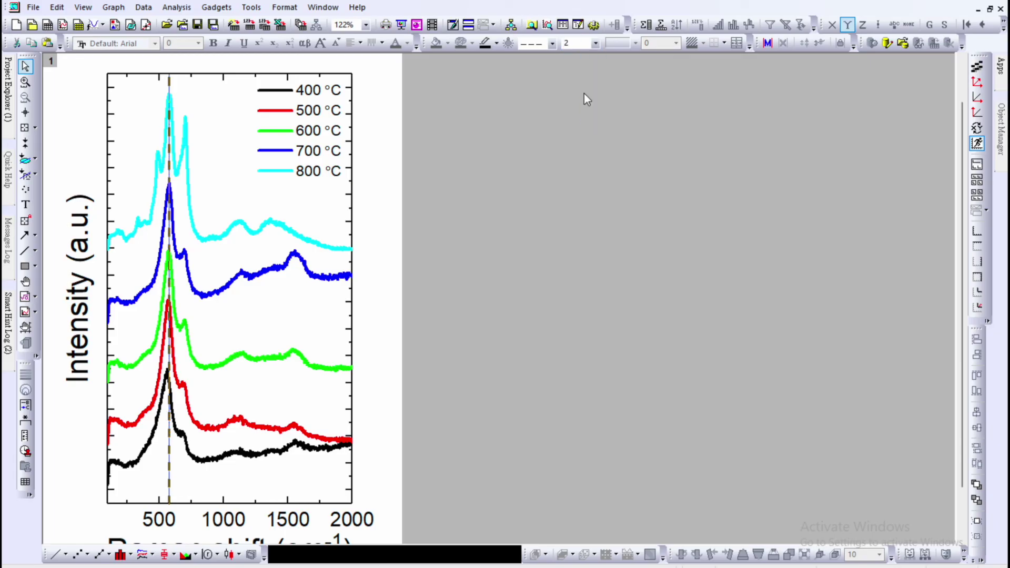
{"action": "left_click", "coordinate": [497, 44]}
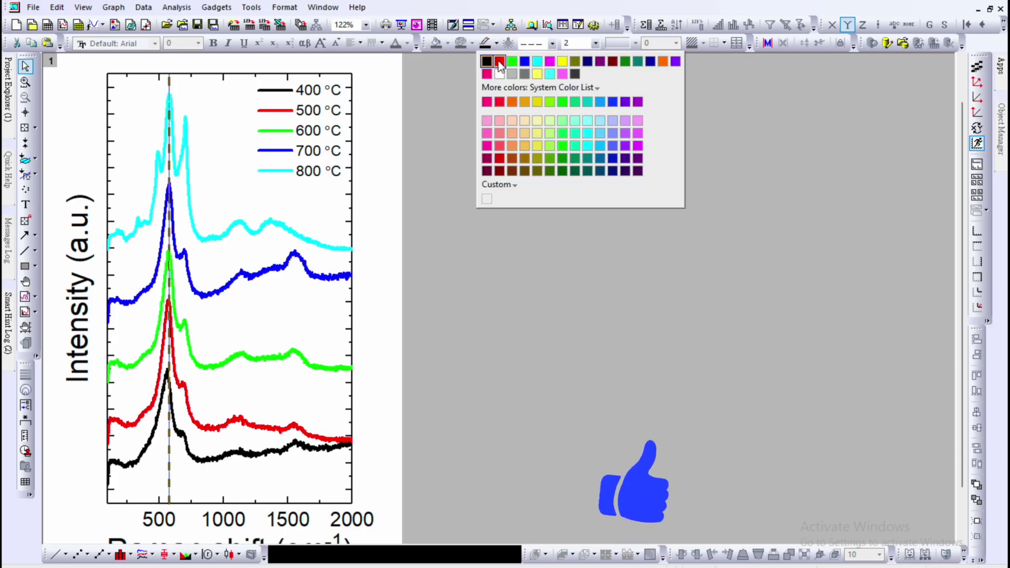
{"action": "left_click", "coordinate": [550, 64]}
{"action": "left_click", "coordinate": [528, 191]}
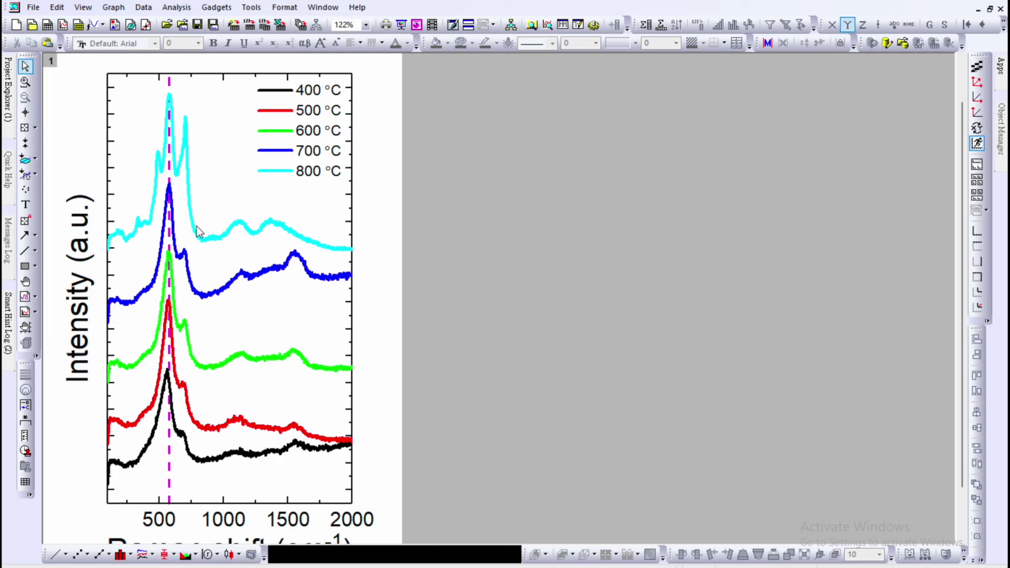
{"action": "left_click_drag", "start_coordinate": [317, 141], "coordinate": [305, 148]}
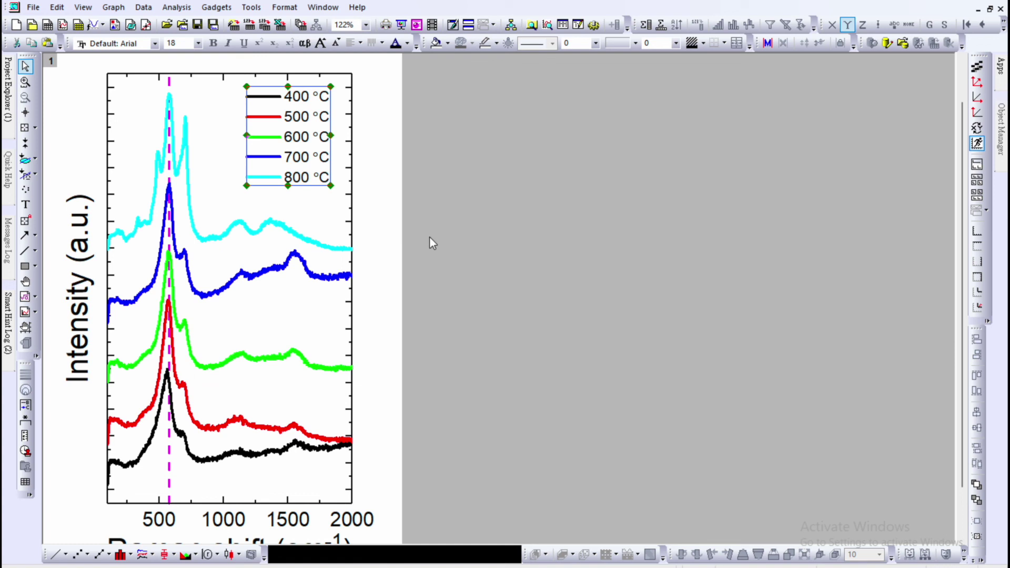
Deselect the legend and enable anti-aliasing so the five Raman spectra and dashed peak line render smoothly
{"action": "left_click", "coordinate": [393, 242]}
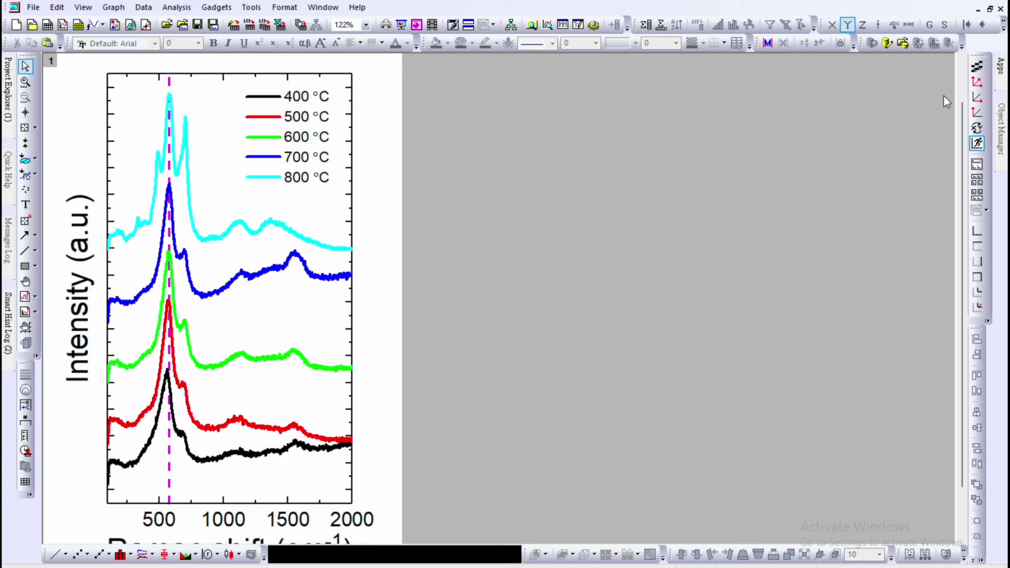
{"action": "left_click", "coordinate": [977, 66]}
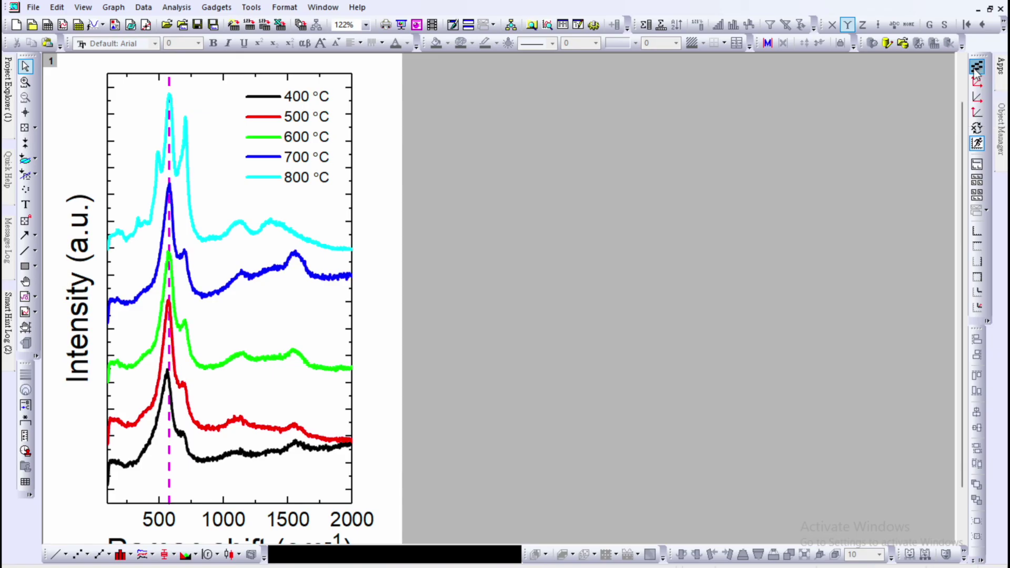